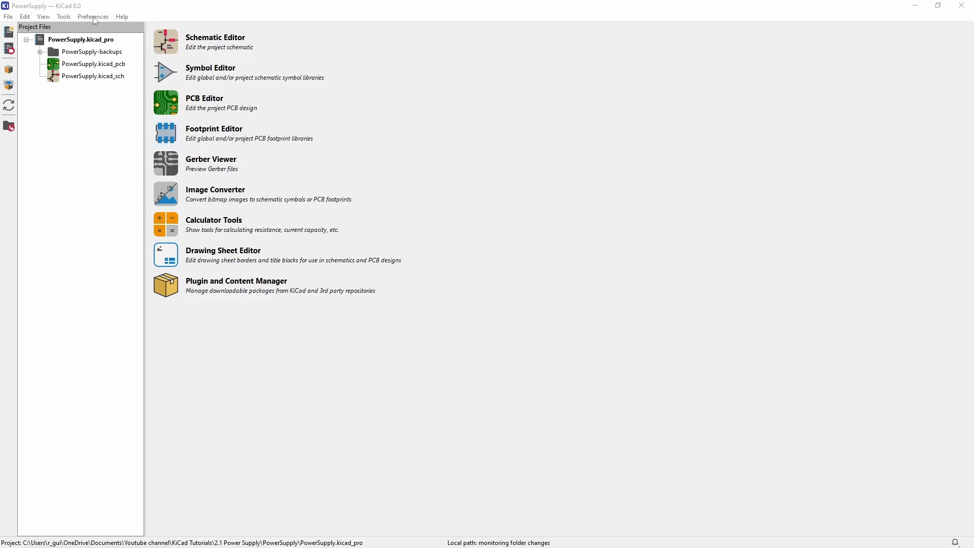
- Open the Footprint Editor and expand MyLibrary in the footprint library list
{"action": "left_click", "coordinate": [168, 142]}
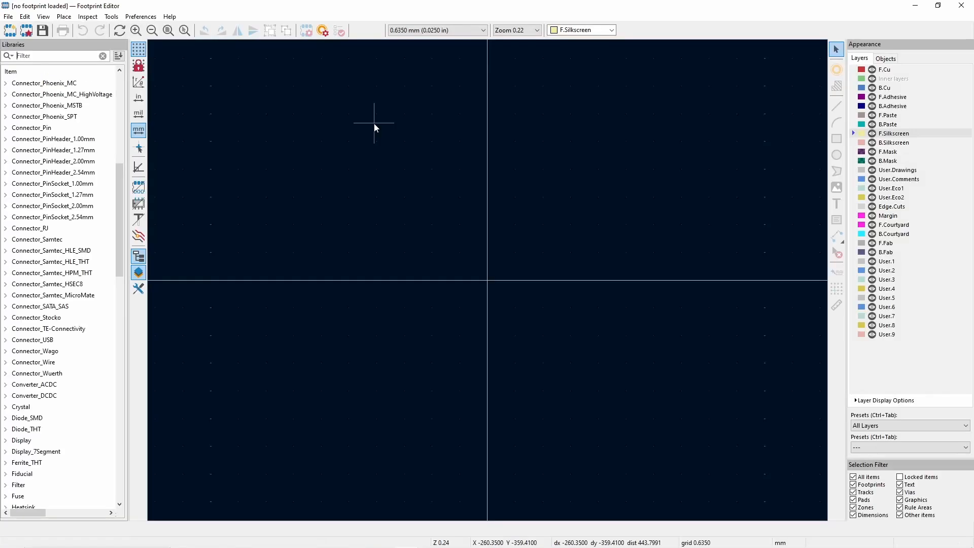
{"action": "scroll", "coordinate": [57, 283], "scroll_direction": "down", "scroll_amount": 1}
{"action": "scroll", "coordinate": [57, 283], "scroll_direction": "down", "scroll_amount": 3}
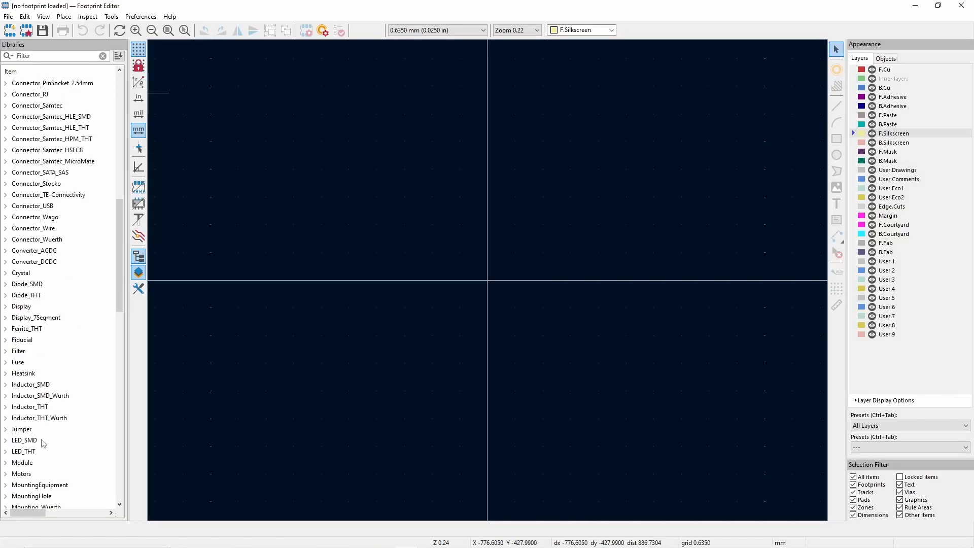
{"action": "scroll", "coordinate": [47, 435], "scroll_direction": "down", "scroll_amount": 2}
{"action": "left_click", "coordinate": [5, 452]}
- Create a new SMD footprint named DRQ74-2R2-R in MyLibrary
{"action": "right_click", "coordinate": [26, 451]}
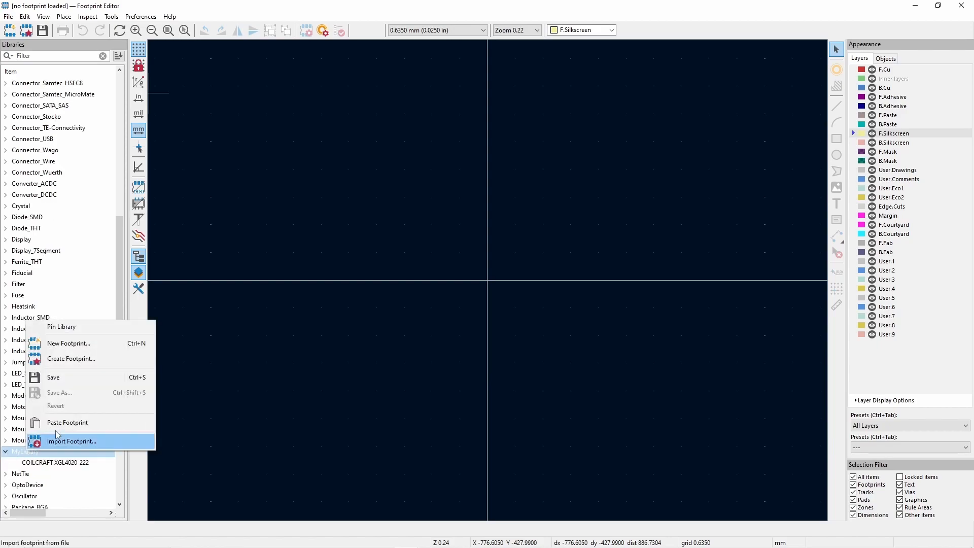
{"action": "left_click", "coordinate": [66, 344]}
{"action": "type", "text": "DRQ"}
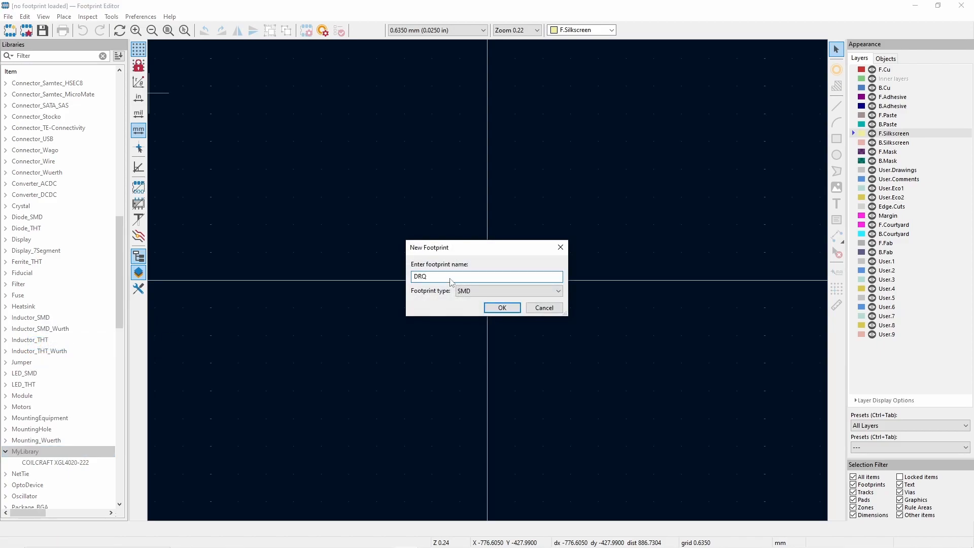
{"action": "type", "text": "74-2R2-R"}
{"action": "key", "text": "Tab"}
{"action": "left_click", "coordinate": [502, 308]}
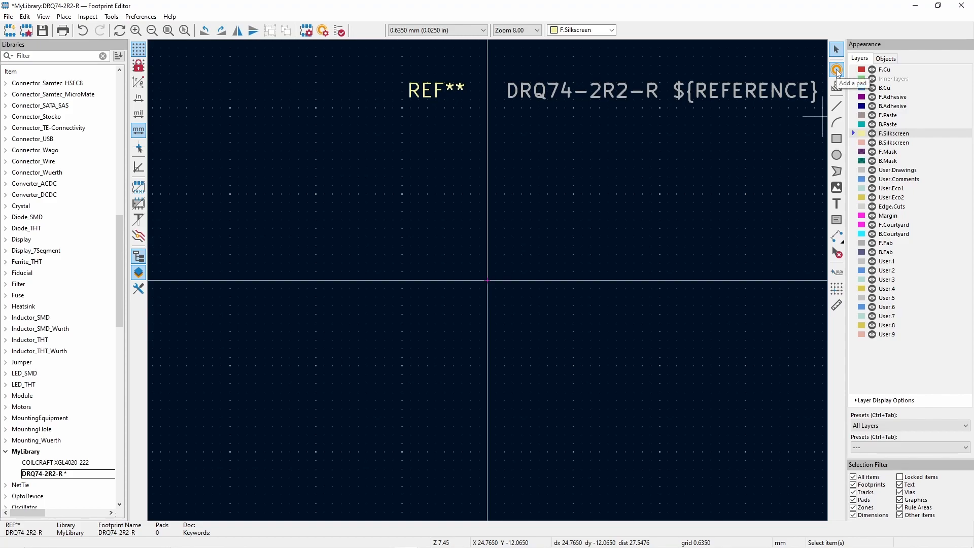
- Place a single pad above and to the left of the origin, at about X -6.35, Y -6.35 mm
{"action": "left_click", "coordinate": [837, 70]}
{"action": "left_click", "coordinate": [404, 199]}
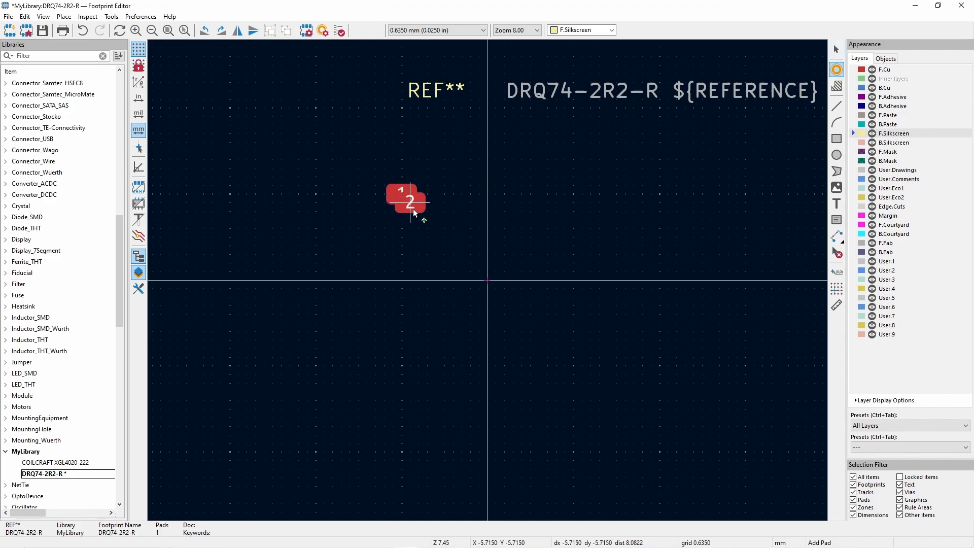
{"action": "key", "text": "Escape"}
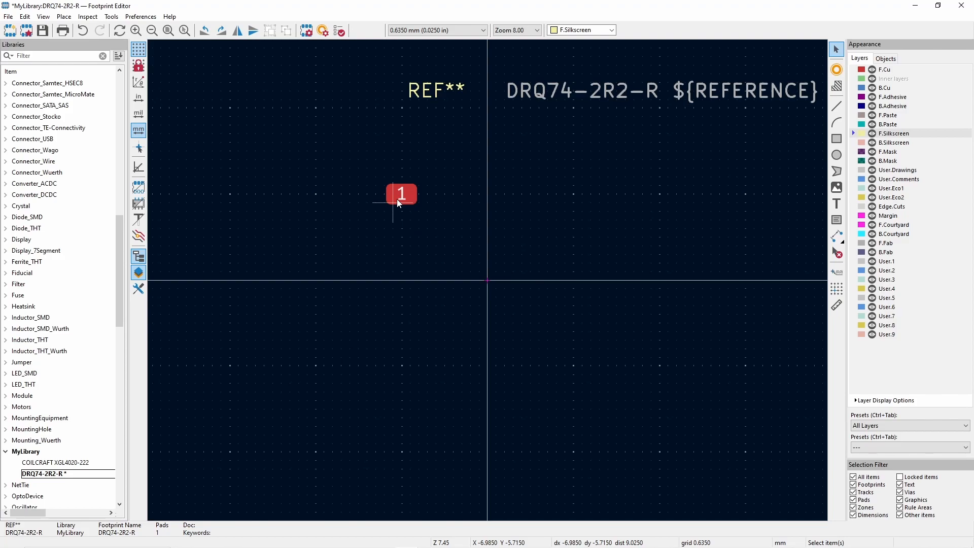
- Set pad 1's size to 1.73 × 1 mm and move it close to the origin, on its upper-left side
{"action": "double_click", "coordinate": [398, 203]}
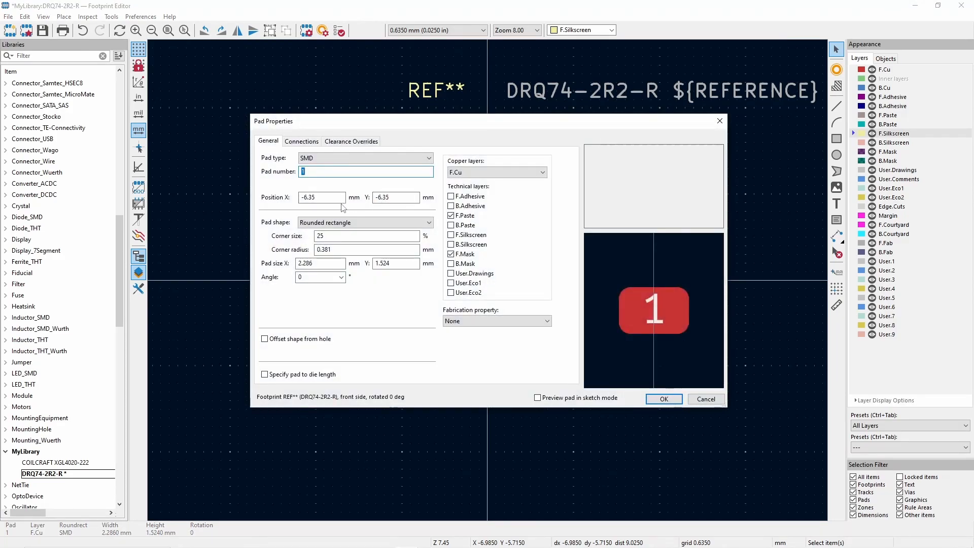
{"action": "left_click", "coordinate": [341, 196]}
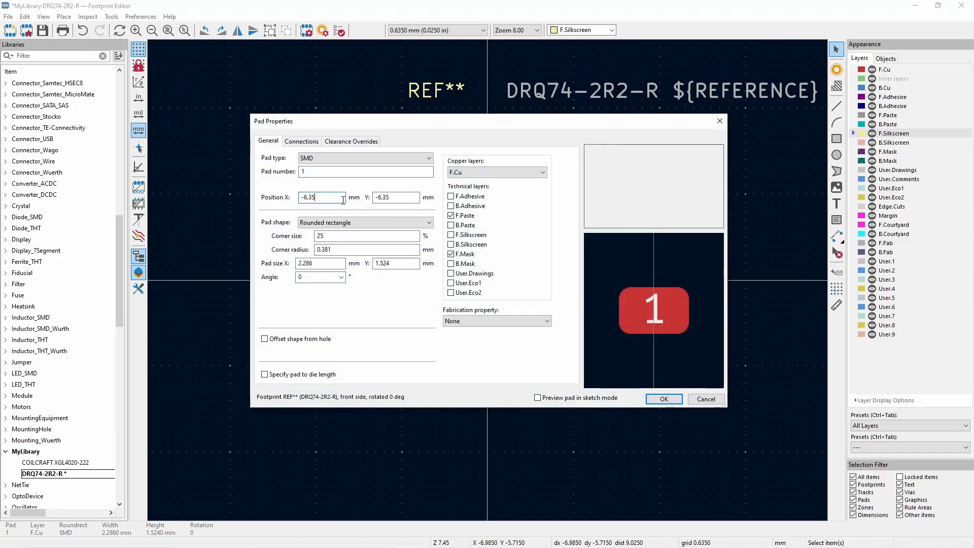
{"action": "left_click", "coordinate": [328, 263]}
{"action": "type", "text": "1.73"}
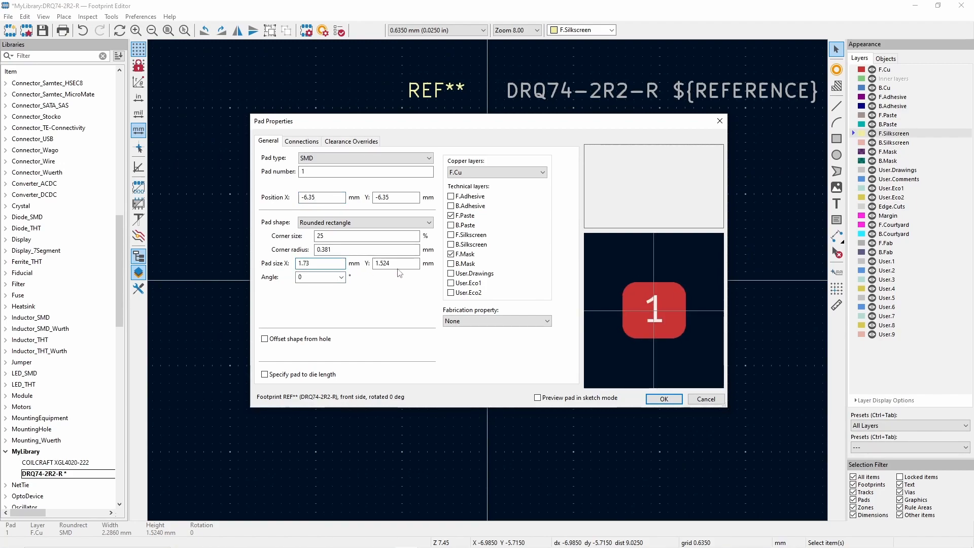
{"action": "key", "text": "Tab"}
{"action": "type", "text": "1"}
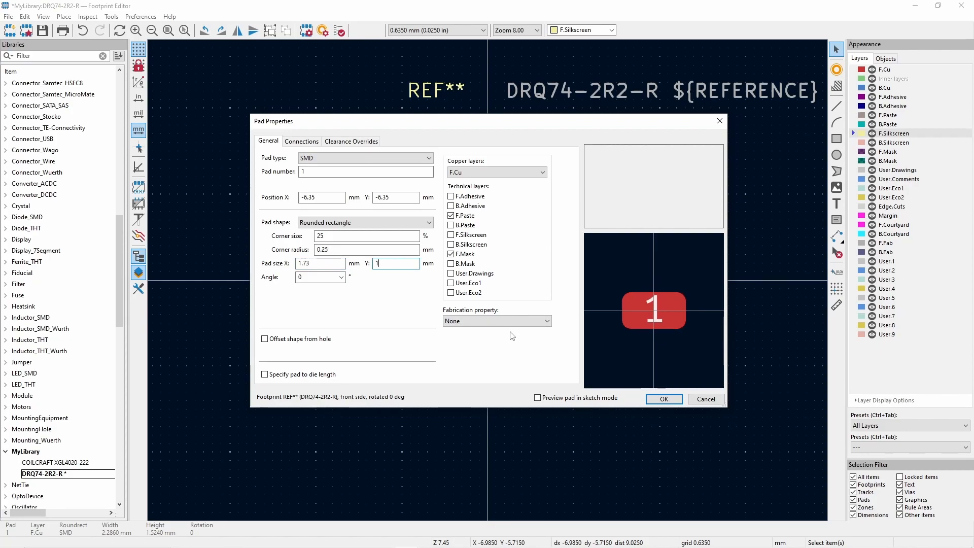
{"action": "left_click", "coordinate": [663, 399]}
{"action": "left_click_drag", "start_coordinate": [409, 191], "coordinate": [458, 260]}
{"action": "left_click", "coordinate": [458, 260]}
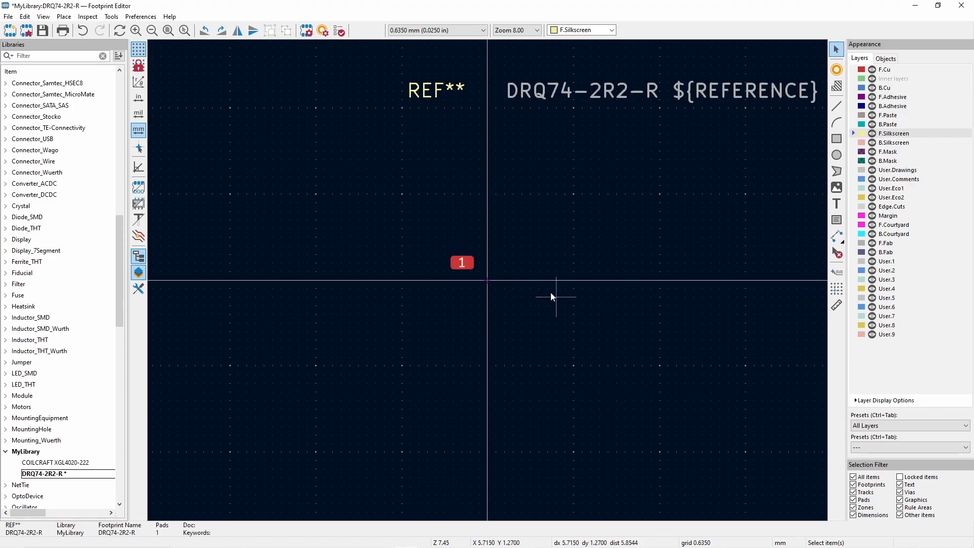
- Draw a rectangle about 11.43 × 6.35 mm on the F.Courtyard layer around pad 1 and the origin
{"action": "scroll", "coordinate": [556, 293], "scroll_direction": "up", "scroll_amount": 2}
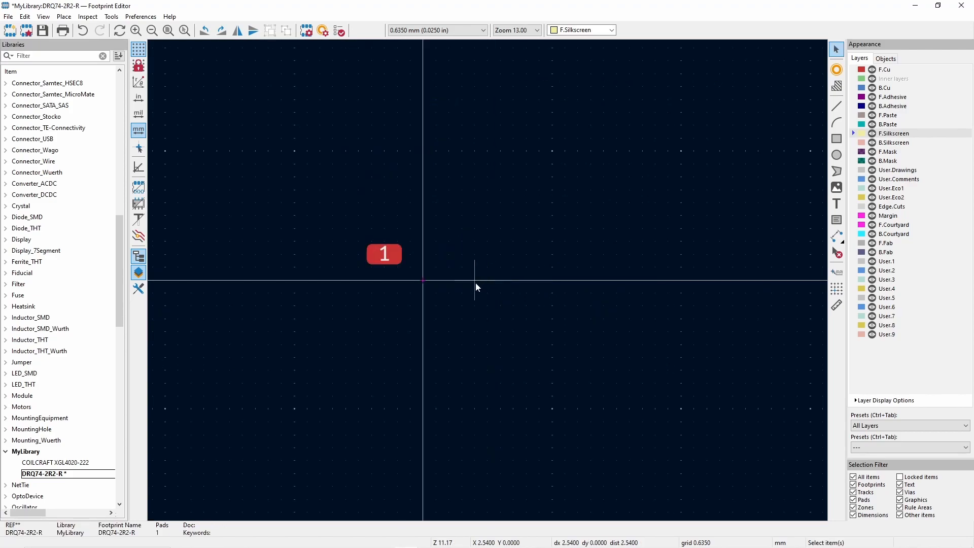
{"action": "left_click", "coordinate": [837, 138]}
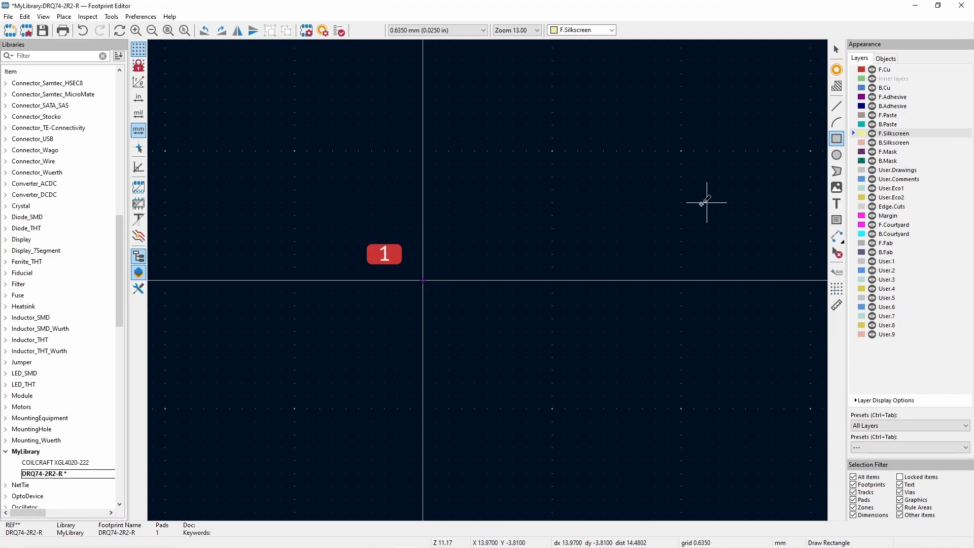
{"action": "left_click", "coordinate": [893, 225]}
{"action": "left_click", "coordinate": [319, 215]}
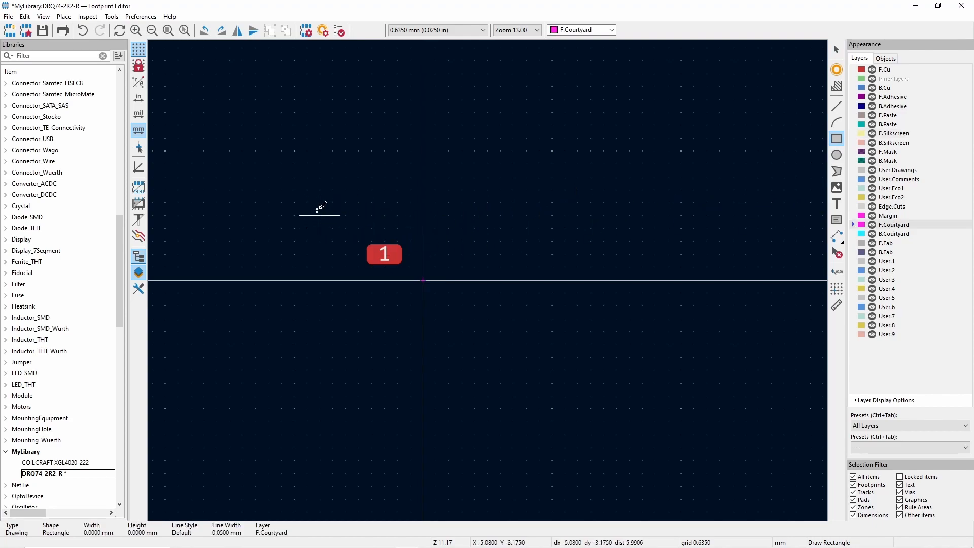
{"action": "left_click", "coordinate": [552, 345]}
{"action": "key", "text": "Escape"}
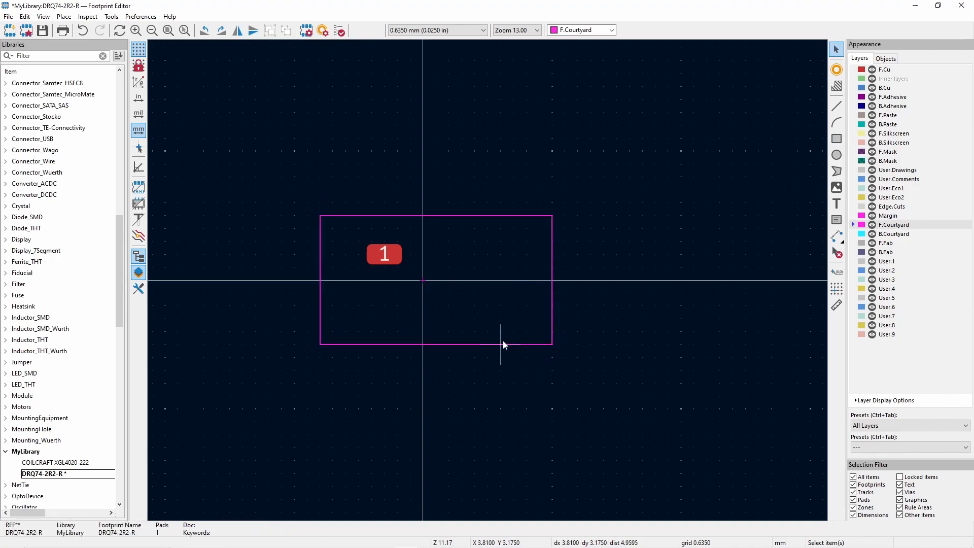
- Set the courtyard rectangle's height and width to 7.6 mm
{"action": "double_click", "coordinate": [513, 344]}
{"action": "type", "text": "7.6"}
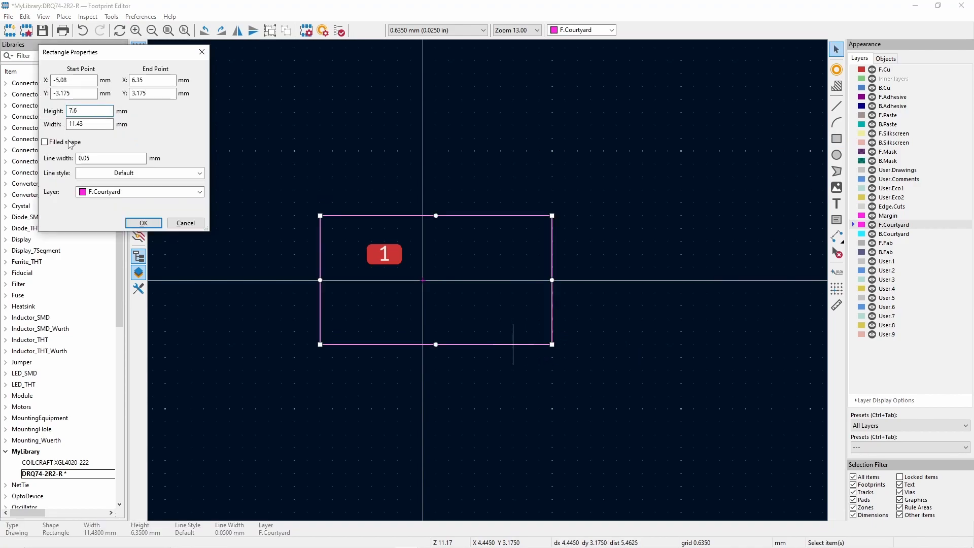
{"action": "key", "text": "Tab"}
{"action": "type", "text": "7.6"}
- Centre the courtyard rectangle on the origin with start point -3.8, -3.8 mm and end point 3.8, 3.8 mm
{"action": "left_click_drag", "start_coordinate": [67, 80], "coordinate": [60, 81]}
{"action": "type", "text": "7.6"}
{"action": "key", "text": "BackSpace"}
{"action": "key", "text": "BackSpace"}
{"action": "key", "text": "BackSpace"}
{"action": "type", "text": "3.8"}
{"action": "key", "text": "Tab"}
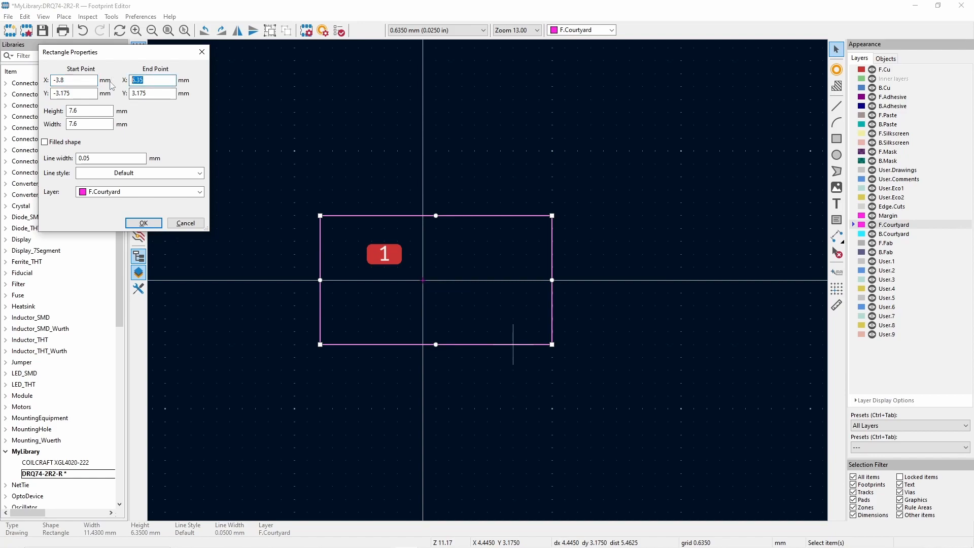
{"action": "type", "text": "3"}
{"action": "left_click_drag", "start_coordinate": [71, 93], "coordinate": [60, 95]}
{"action": "type", "text": "8"}
{"action": "left_click_drag", "start_coordinate": [148, 93], "coordinate": [137, 96]}
{"action": "type", "text": "8"}
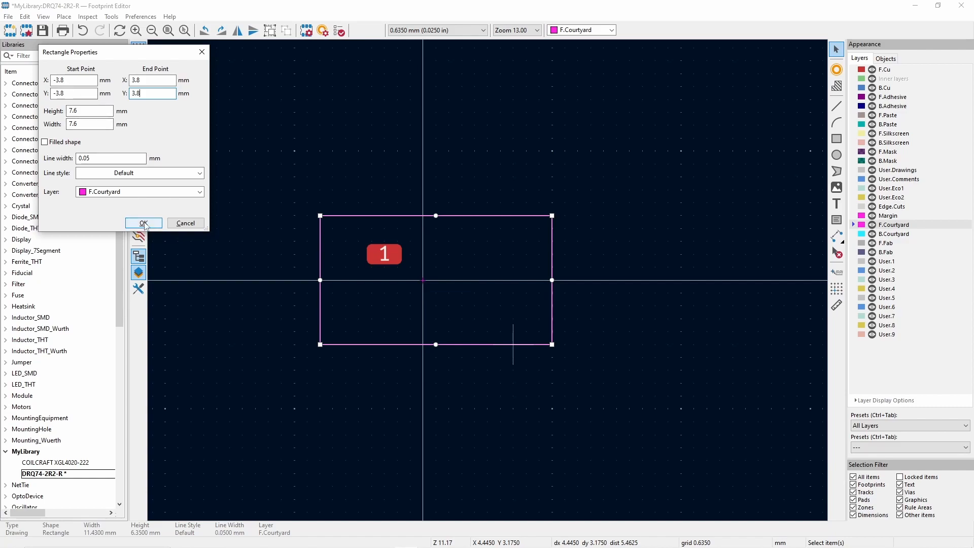
{"action": "left_click", "coordinate": [144, 223]}
- Add pad 2 below pad 1, pad 3 opposite pad 2, and pad 4 opposite pad 1, inside the courtyard
{"action": "left_click", "coordinate": [836, 70]}
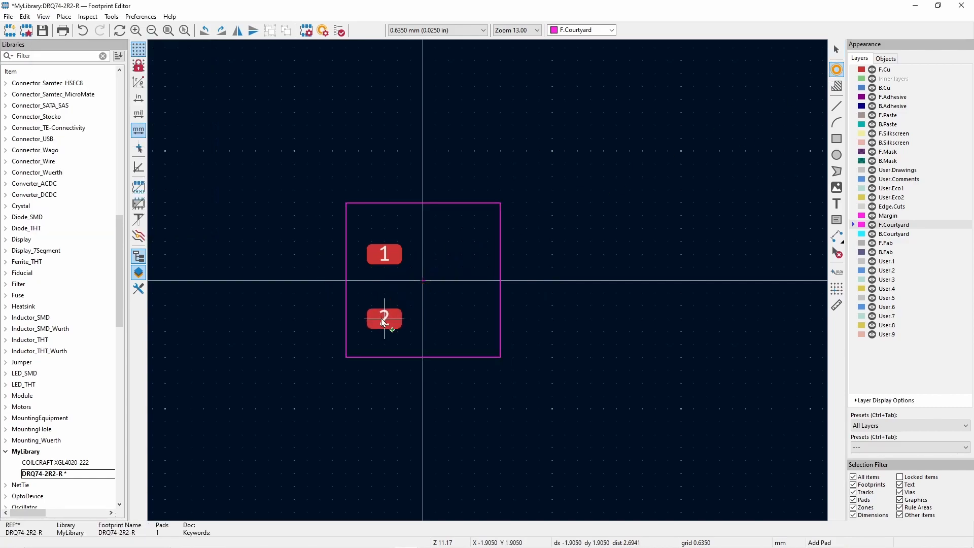
{"action": "left_click", "coordinate": [383, 319]}
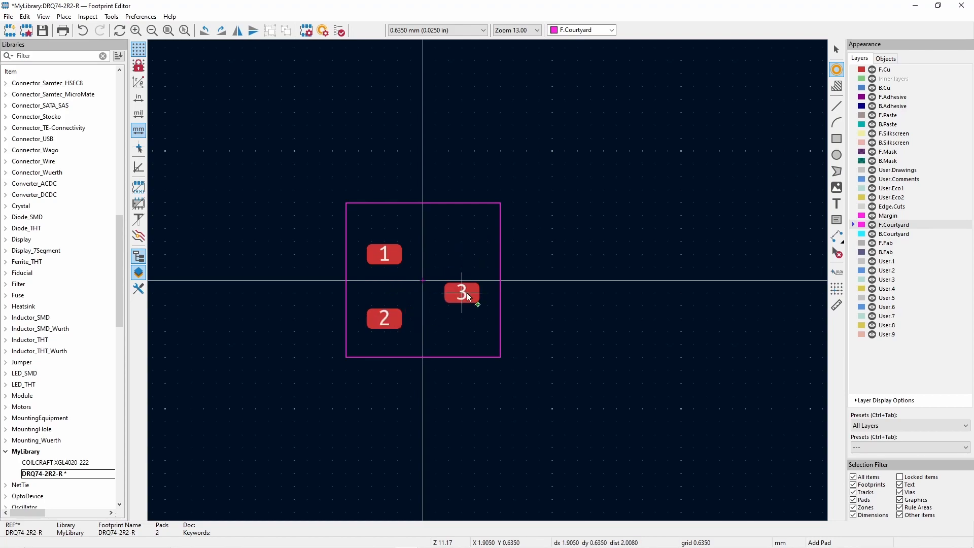
{"action": "left_click", "coordinate": [462, 318]}
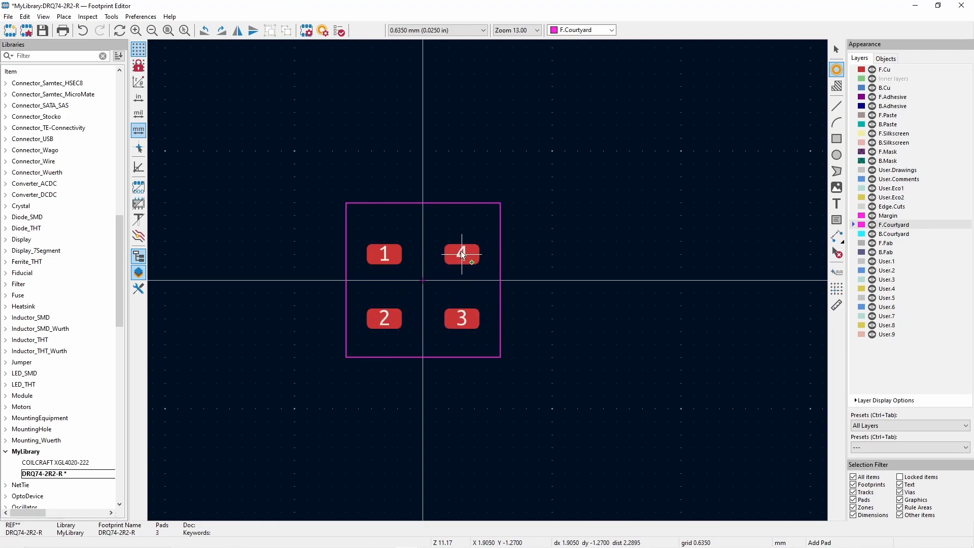
{"action": "left_click", "coordinate": [462, 253]}
{"action": "key", "text": "Escape"}
- Measure the distance from the origin to the courtyard's vertical edges
{"action": "scroll", "coordinate": [463, 281], "scroll_direction": "up", "scroll_amount": 3}
{"action": "key", "text": "ctrl+shift+m"}
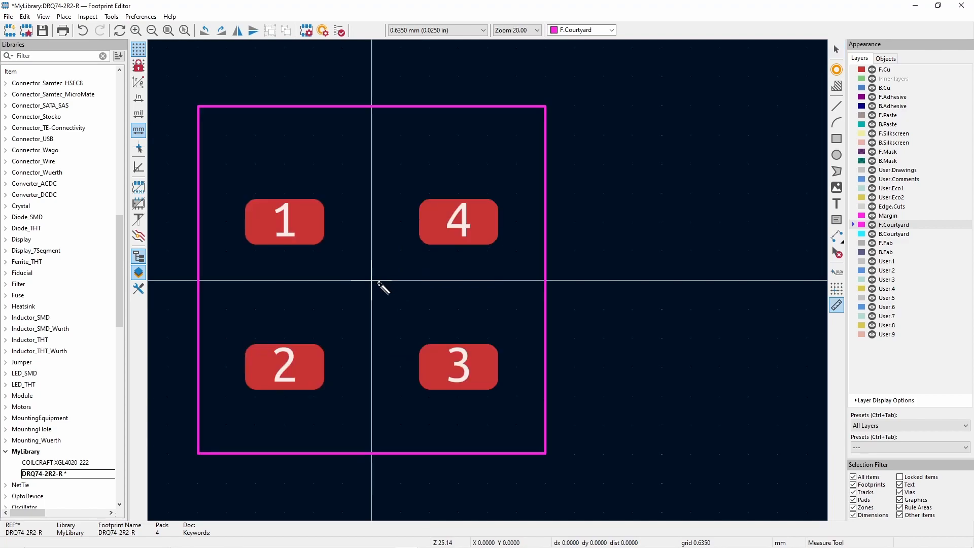
{"action": "left_click", "coordinate": [372, 279]}
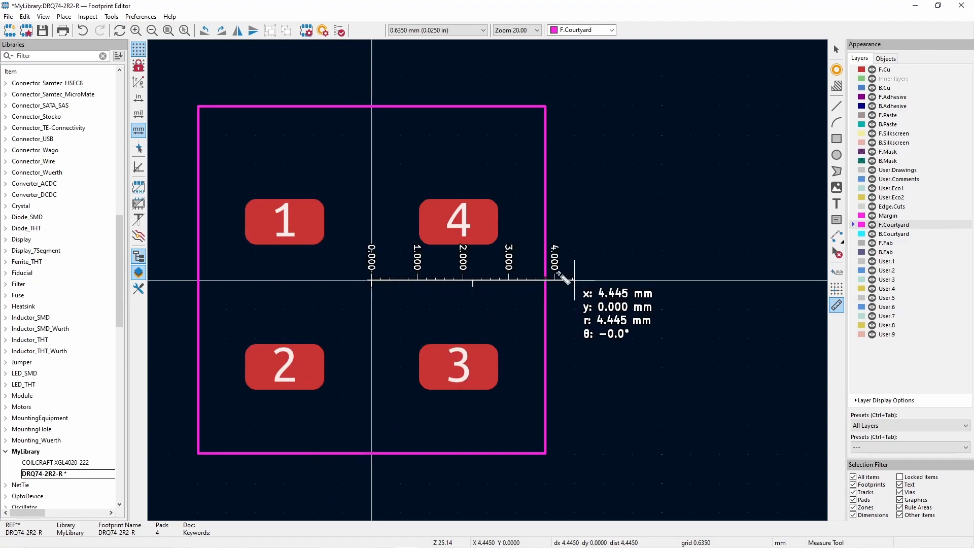
{"action": "scroll", "coordinate": [209, 276], "scroll_direction": "down", "scroll_amount": 2}
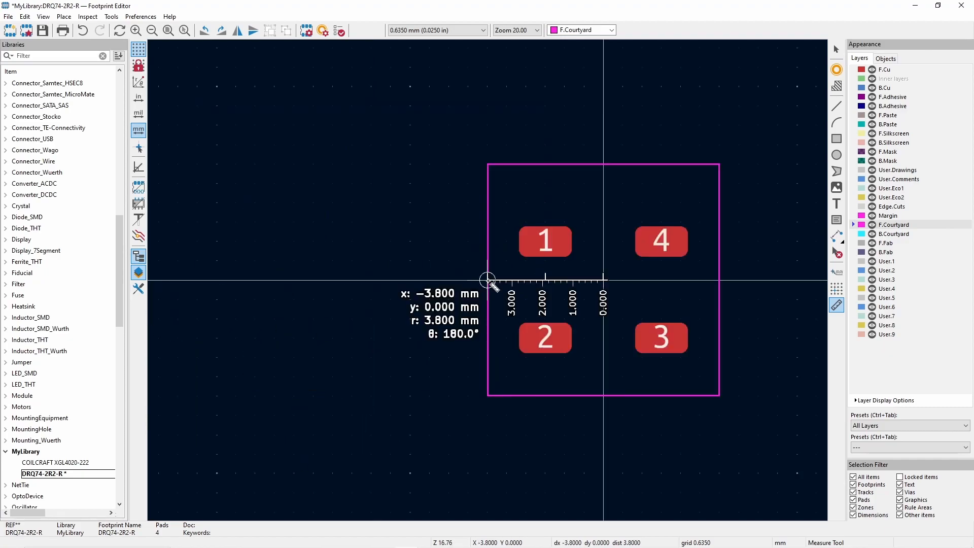
{"action": "scroll", "coordinate": [487, 280], "scroll_direction": "up", "scroll_amount": 1}
{"action": "key", "text": "Escape"}
{"action": "scroll", "coordinate": [635, 280], "scroll_direction": "down", "scroll_amount": 1}
{"action": "scroll", "coordinate": [507, 280], "scroll_direction": "up", "scroll_amount": 1}
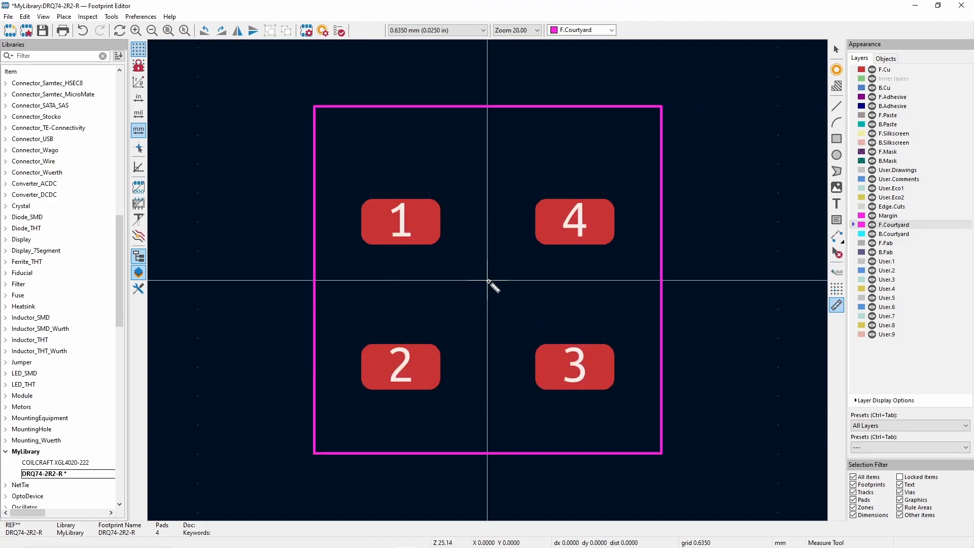
{"action": "key", "text": "Escape"}
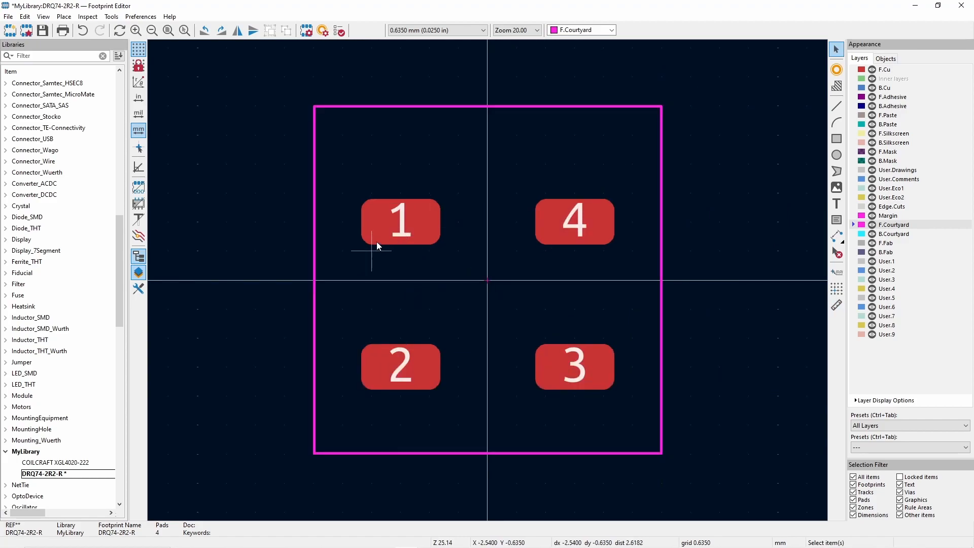
- Set pad 1's Y position to -0.7 mm
{"action": "left_click", "coordinate": [473, 243]}
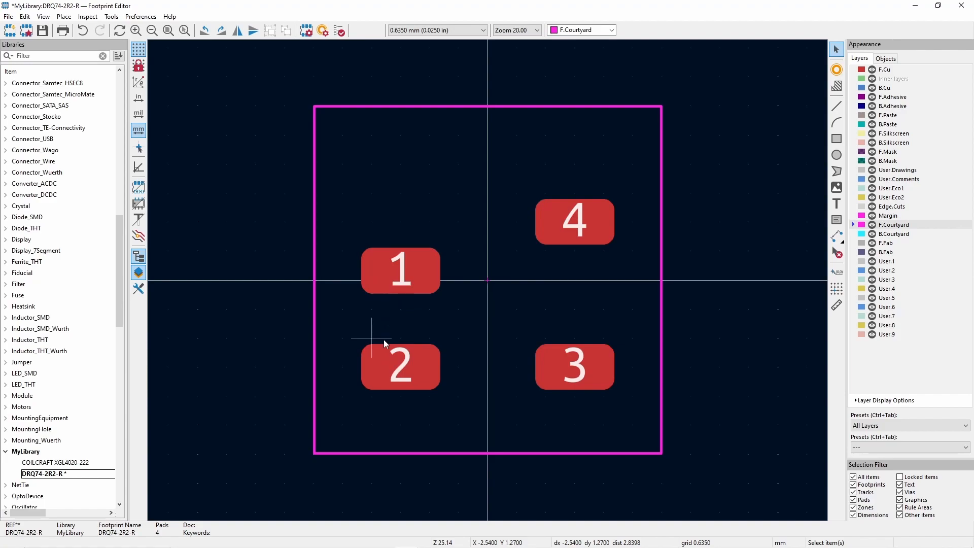
{"action": "left_click", "coordinate": [389, 283]}
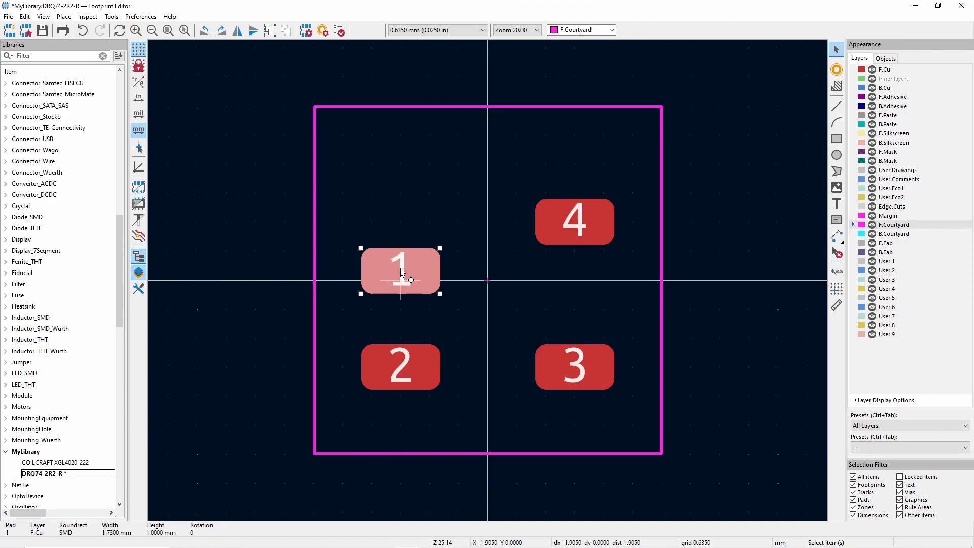
{"action": "double_click", "coordinate": [390, 267]}
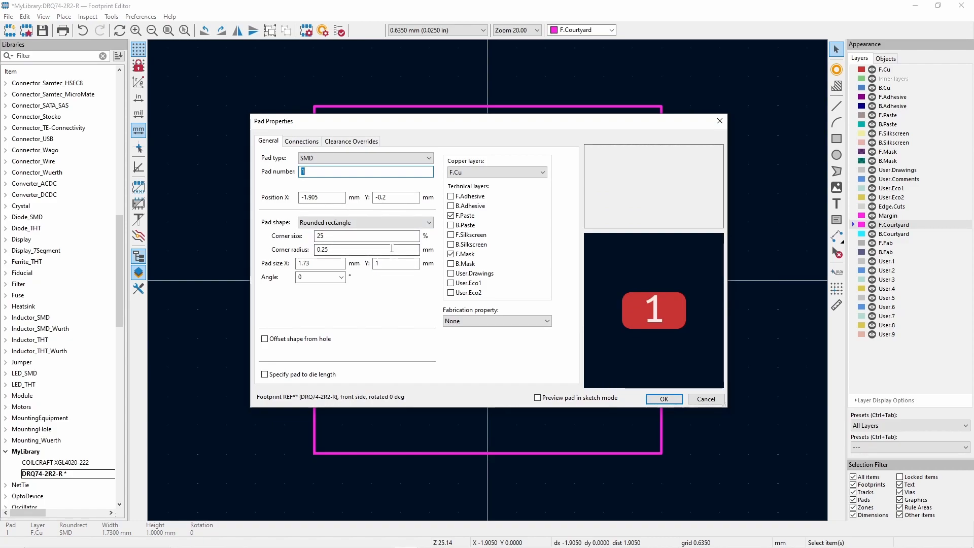
{"action": "left_click_drag", "start_coordinate": [389, 197], "coordinate": [381, 198]}
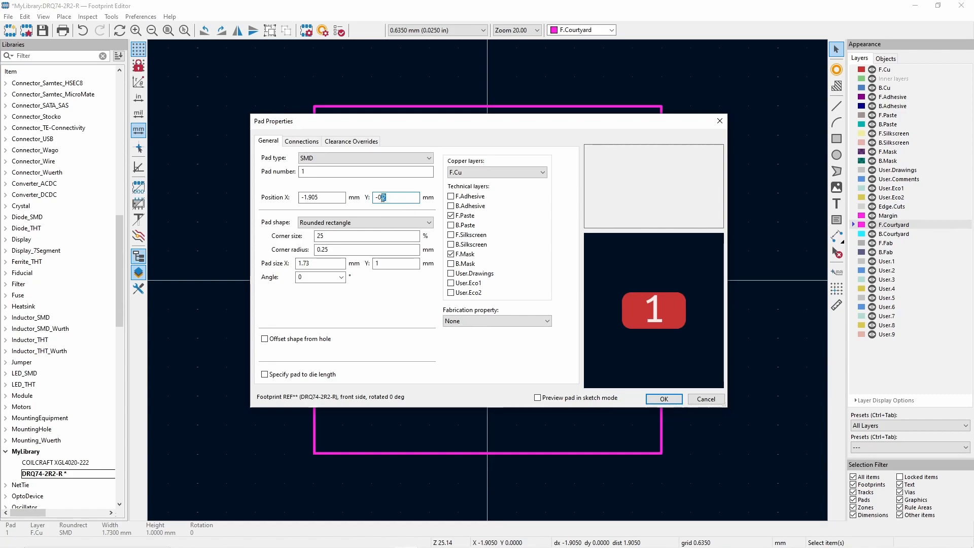
{"action": "left_click", "coordinate": [662, 397]}
- Set pad 2's Y position to 0.7 mm
{"action": "double_click", "coordinate": [431, 361]}
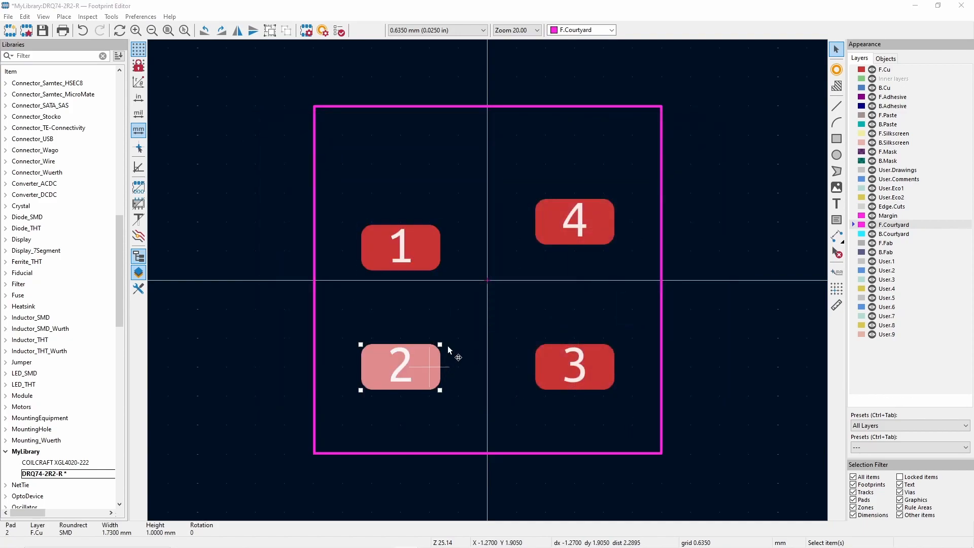
{"action": "left_click_drag", "start_coordinate": [390, 197], "coordinate": [373, 201]}
{"action": "type", "text": "0.7"}
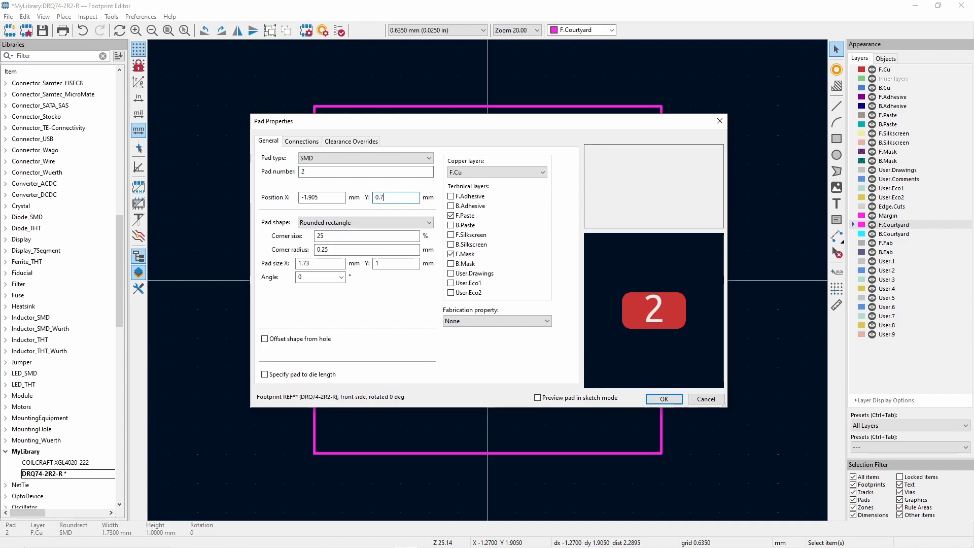
{"action": "key", "text": "Return"}
- Measure the vertical gap between pads 3 and 4
{"action": "key", "text": "ctrl+shift+m"}
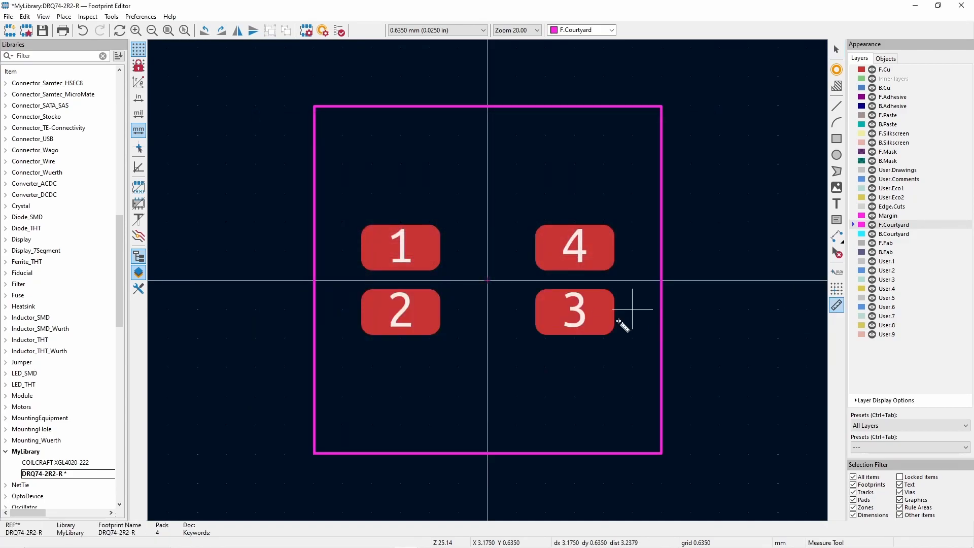
{"action": "left_click", "coordinate": [575, 288]}
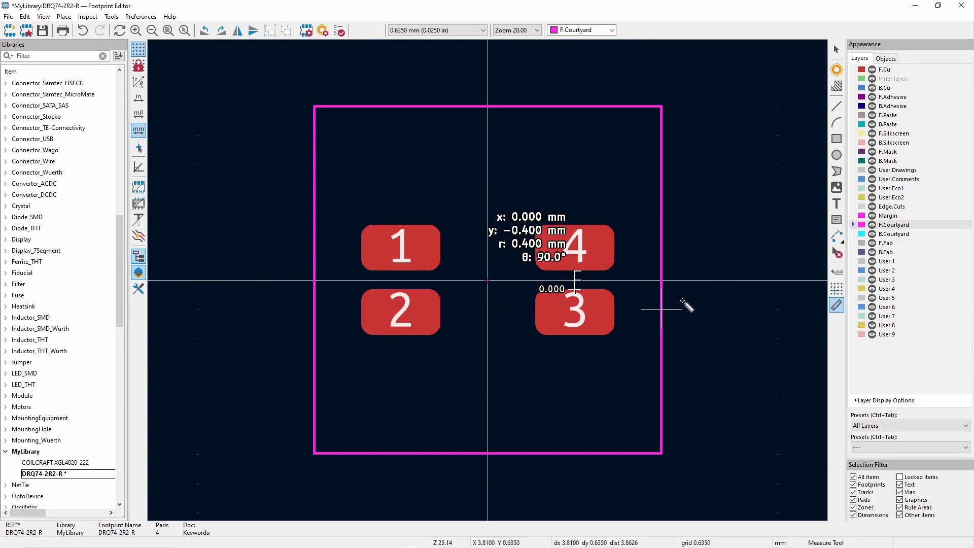
{"action": "key", "text": "Escape"}
{"action": "key", "text": "Escape"}
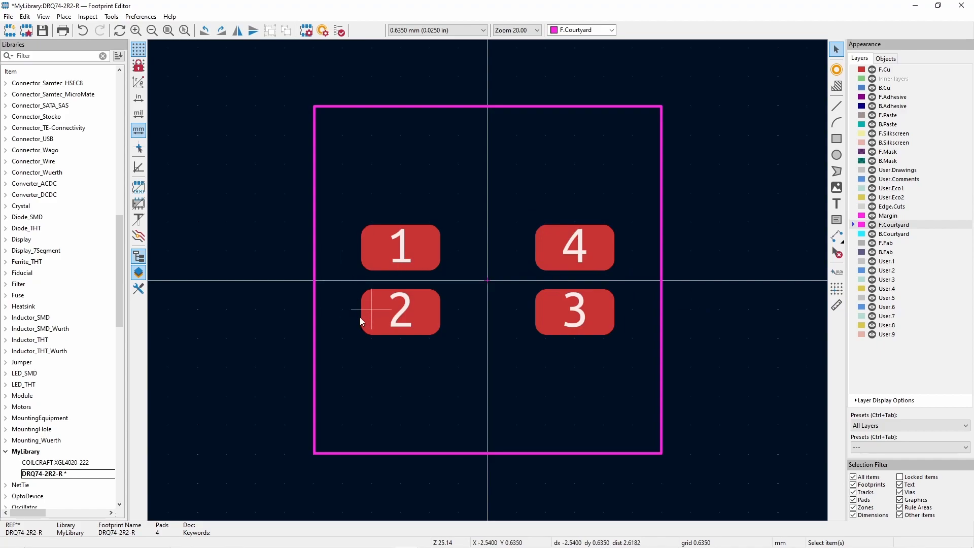
{"action": "left_click", "coordinate": [837, 305]}
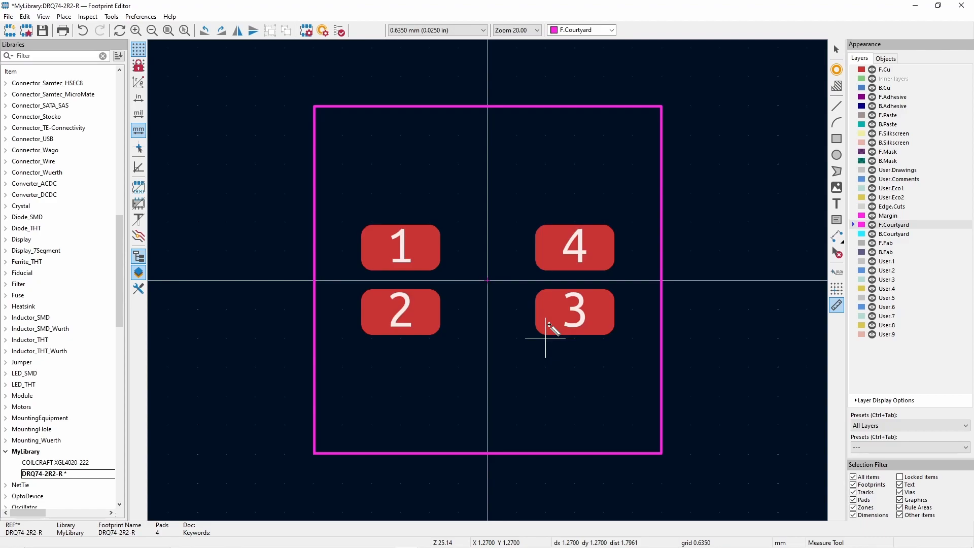
{"action": "key", "text": "Escape"}
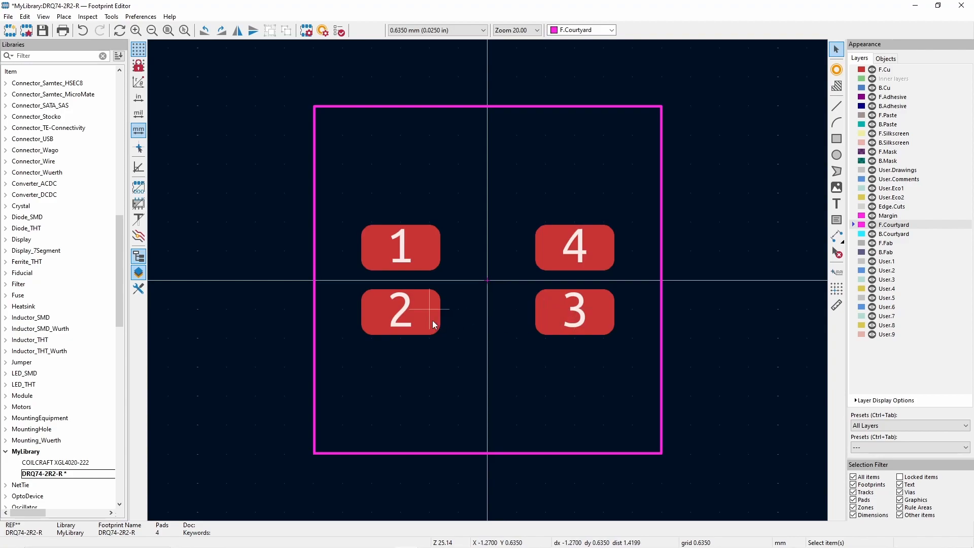
- Set pad 3's X position to 6.9/2 mm
{"action": "left_click", "coordinate": [571, 330]}
{"action": "double_click", "coordinate": [571, 325]}
{"action": "type", "text": "6.9/2"}
{"action": "left_click", "coordinate": [665, 399]}
{"action": "left_click", "coordinate": [512, 323]}
{"action": "left_click", "coordinate": [405, 305]}
{"action": "double_click", "coordinate": [405, 303]}
{"action": "left_click", "coordinate": [664, 399]}
{"action": "double_click", "coordinate": [631, 328]}
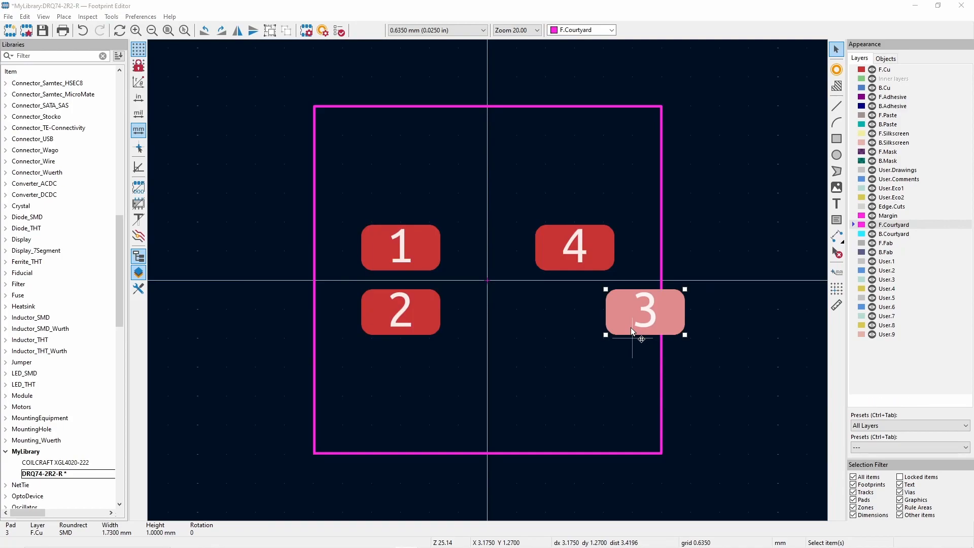
{"action": "left_click", "coordinate": [655, 400]}
- Set pad 2's X position to -3.45 mm
{"action": "left_click", "coordinate": [431, 305]}
{"action": "double_click", "coordinate": [430, 303]}
{"action": "double_click", "coordinate": [340, 197]}
{"action": "type", "text": "-3.45"}
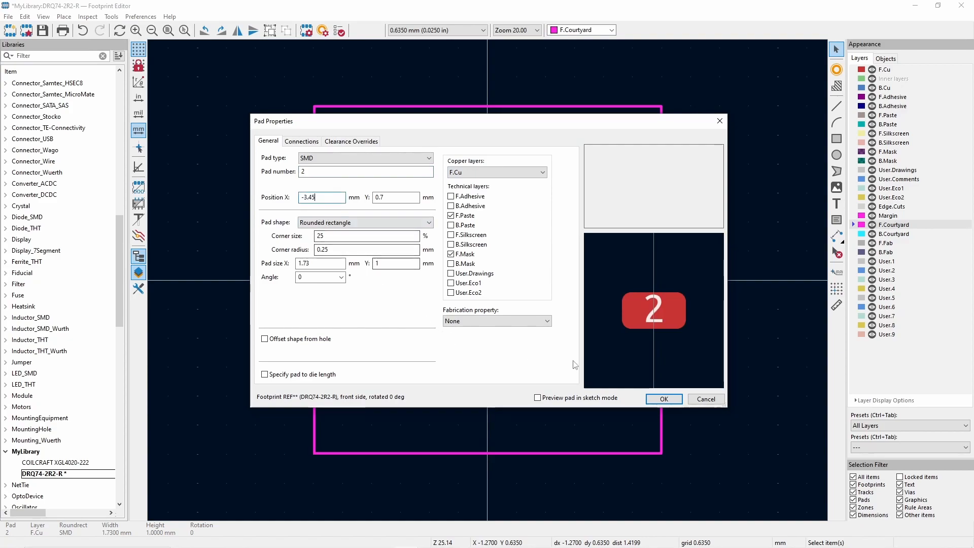
{"action": "left_click", "coordinate": [664, 399]}
- Set pad 1's X position to -3.45 mm
{"action": "left_click", "coordinate": [398, 261]}
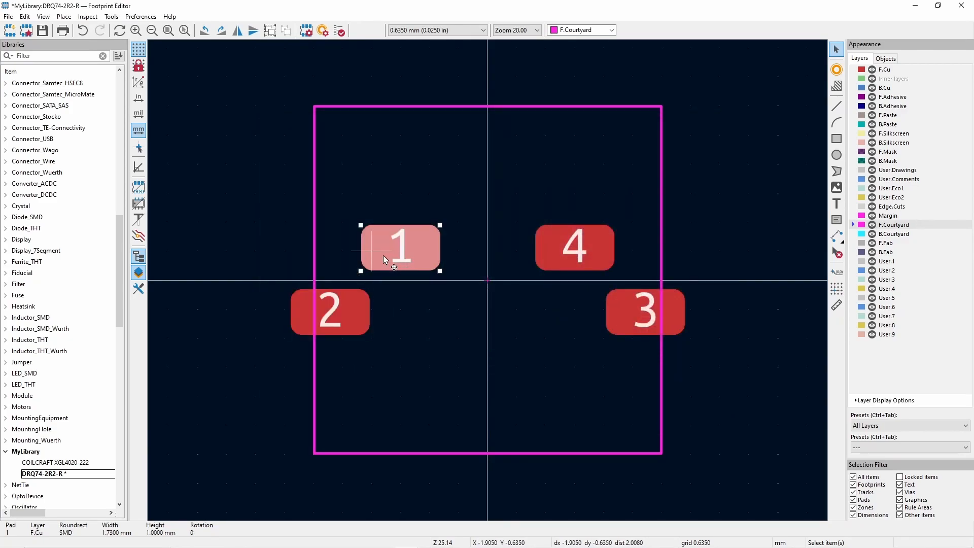
{"action": "double_click", "coordinate": [373, 237]}
{"action": "double_click", "coordinate": [304, 197]}
{"action": "type", "text": "3.45"}
{"action": "key", "text": "Return"}
- Set pad 4's X position to 3.45 mm
{"action": "left_click", "coordinate": [576, 272]}
{"action": "double_click", "coordinate": [567, 262]}
{"action": "double_click", "coordinate": [304, 197]}
{"action": "type", "text": "3.45"}
{"action": "key", "text": "Return"}
{"action": "left_click", "coordinate": [534, 348]}
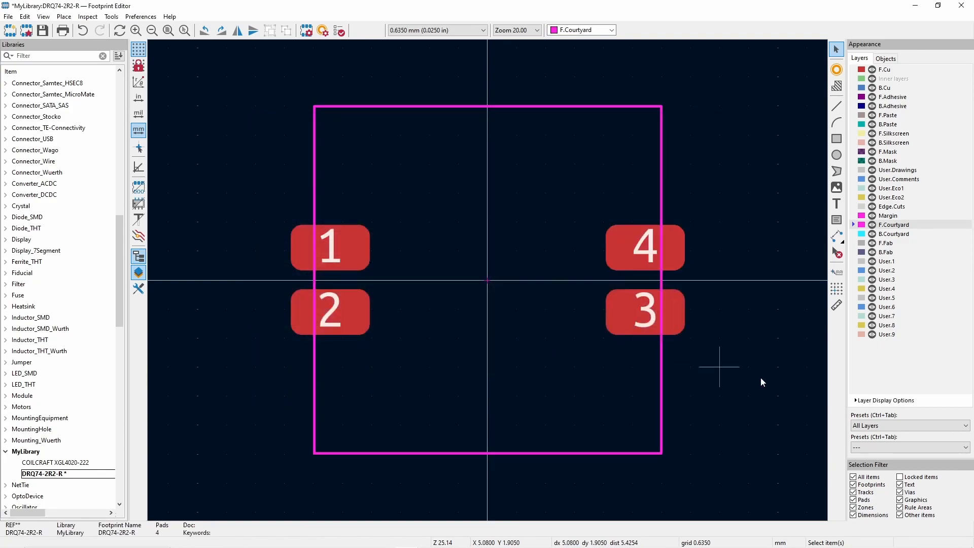
- Measure the overall width from pad 2's outer edge to pad 3's outer edge
{"action": "left_click", "coordinate": [836, 305]}
{"action": "left_click", "coordinate": [290, 312]}
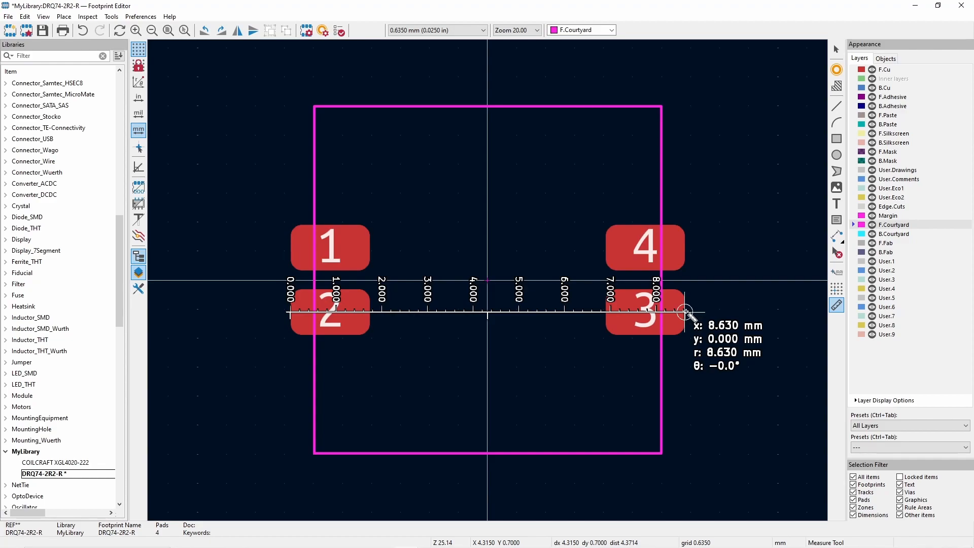
{"action": "key", "text": "Escape"}
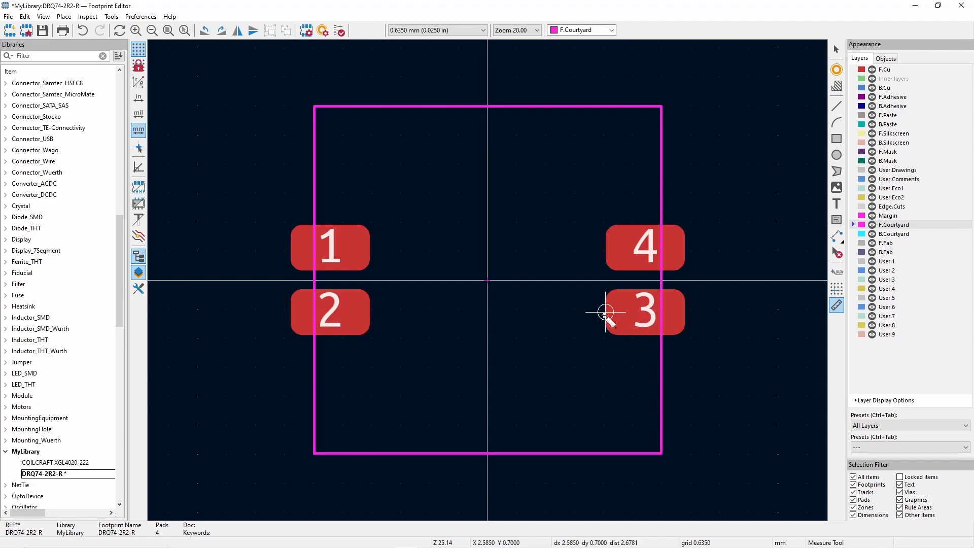
{"action": "key", "text": "Escape"}
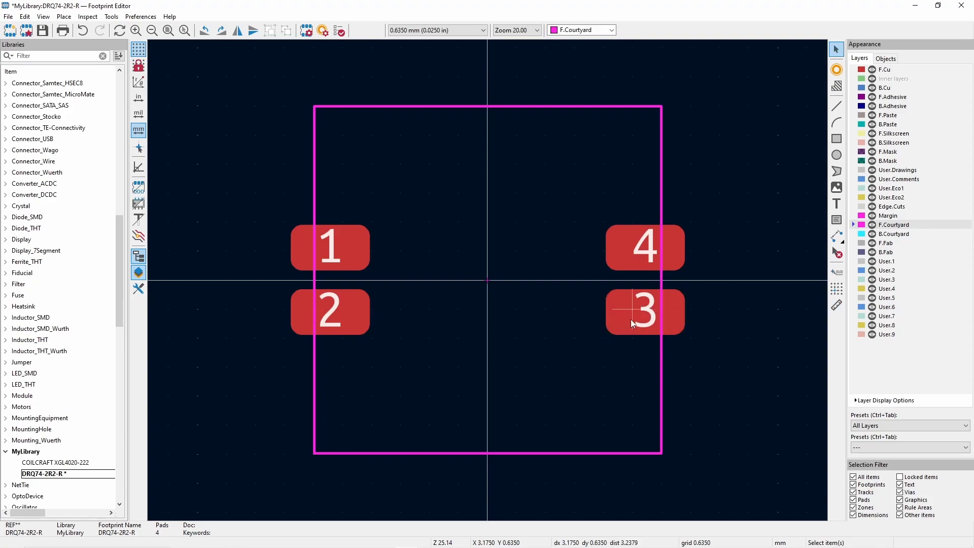
- Set pads 3 and 4 to X 3.085 mm, calculated as (7.9-1.73)/2, and pads 1 and 2 to X -3.085 mm
{"action": "double_click", "coordinate": [631, 318]}
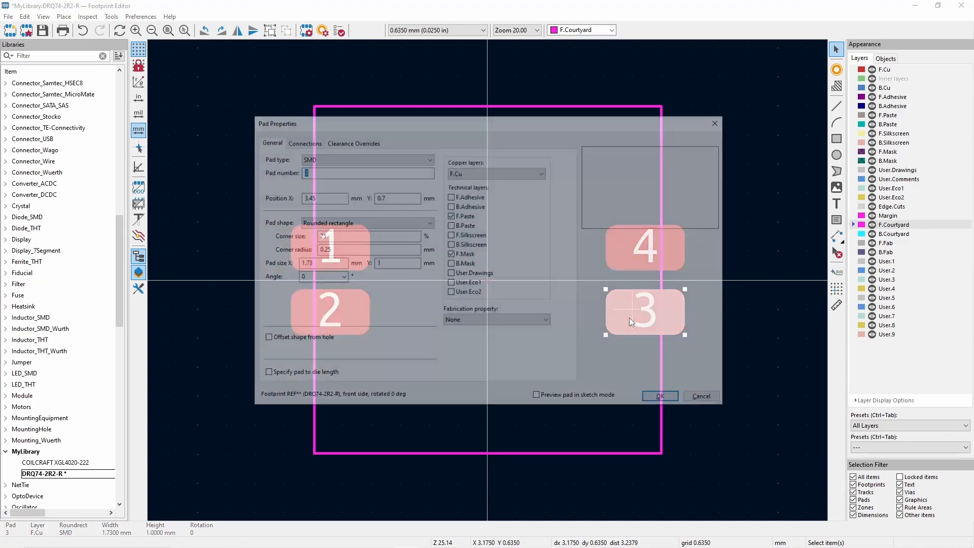
{"action": "key", "text": "Tab"}
{"action": "type", "text": "7/9"}
{"action": "type", "text": ".9-1.7"}
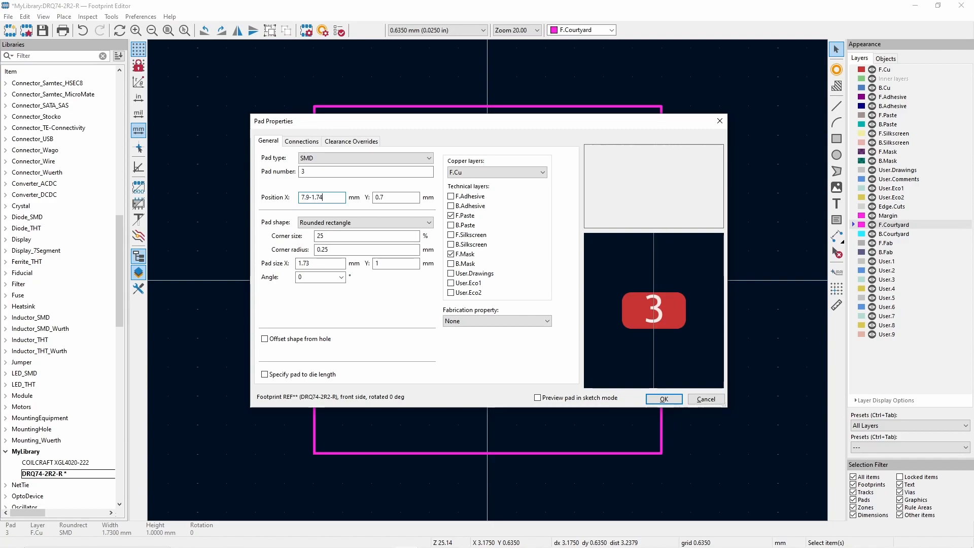
{"action": "key", "text": "Tab"}
{"action": "left_click", "coordinate": [335, 195]}
{"action": "type", "text": ")"}
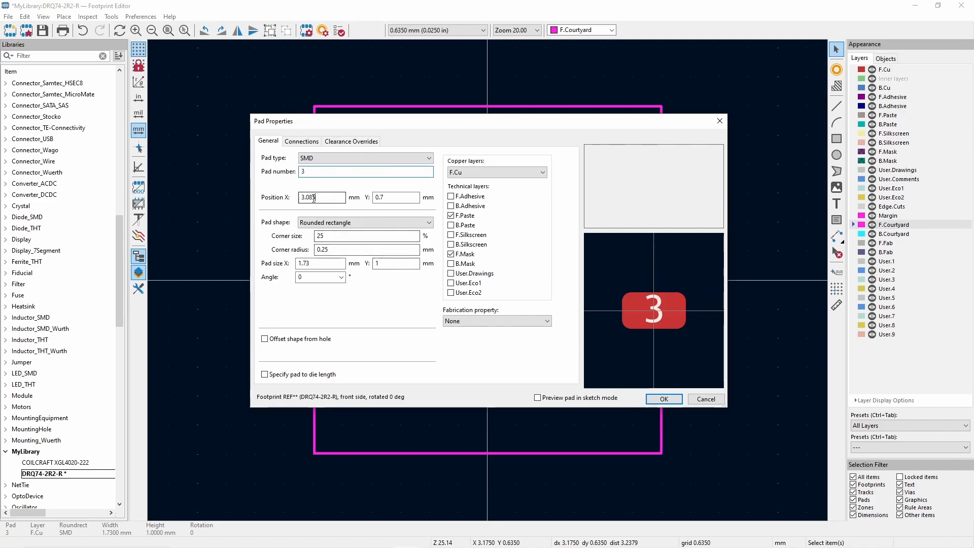
{"action": "double_click", "coordinate": [318, 198]}
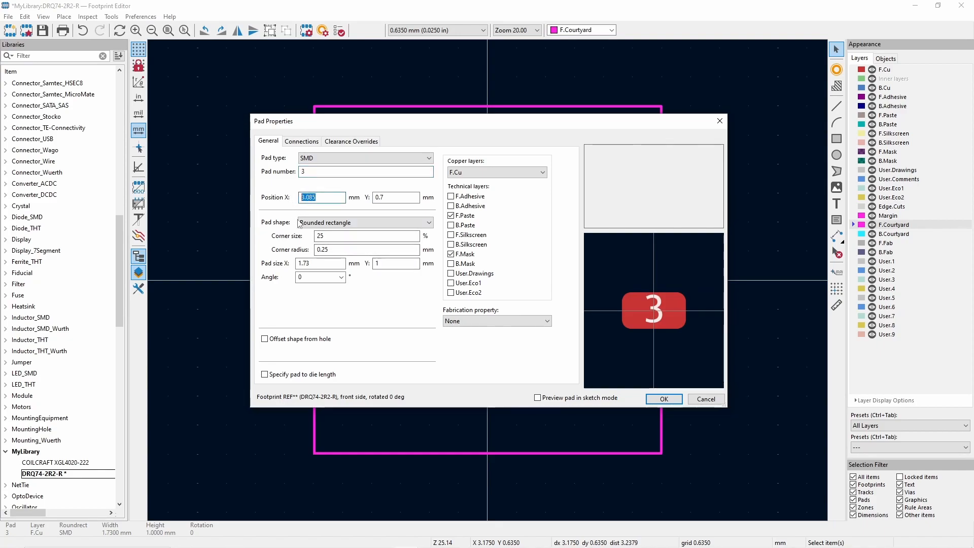
{"action": "left_click", "coordinate": [666, 400]}
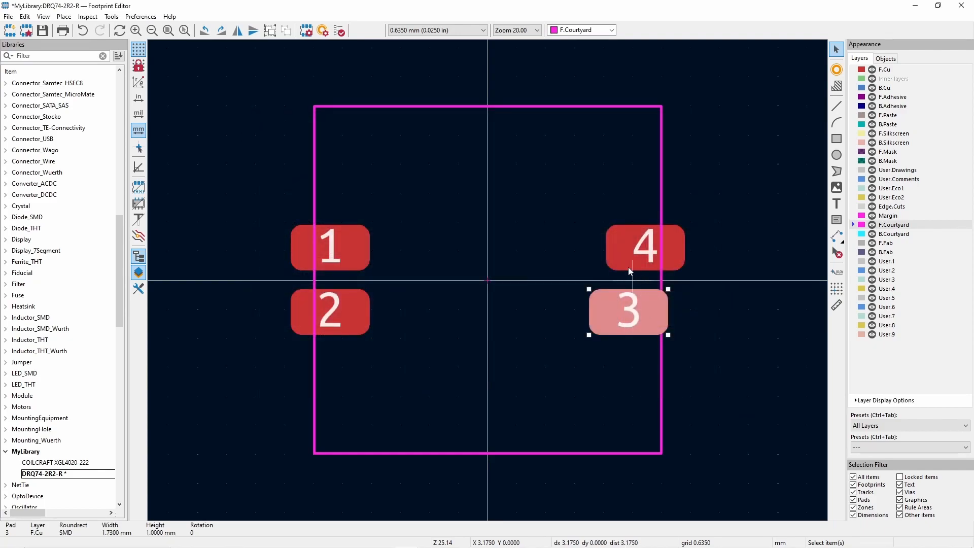
{"action": "left_click", "coordinate": [628, 266]}
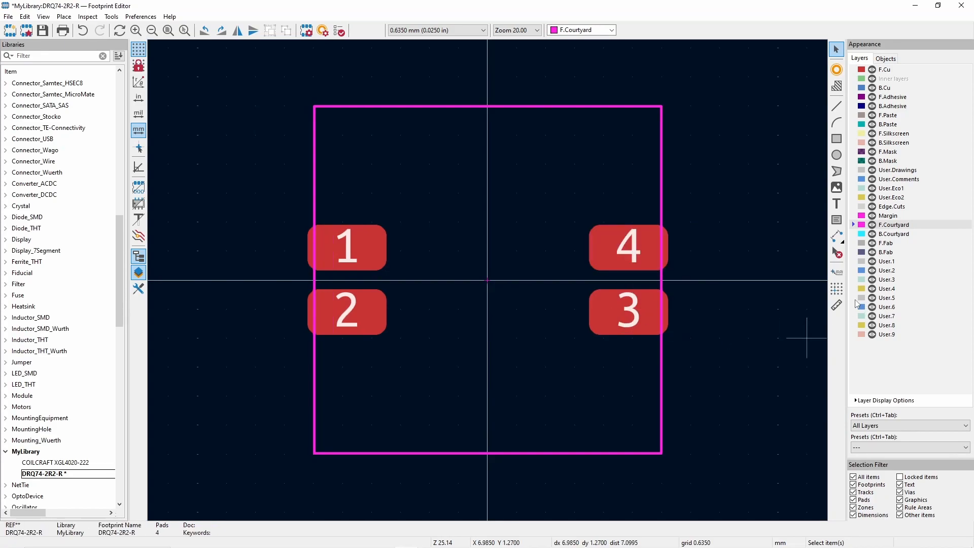
- Re-measure the outer edge-to-edge distance across pads 2 and 3 with their new X positions
{"action": "left_click", "coordinate": [836, 305]}
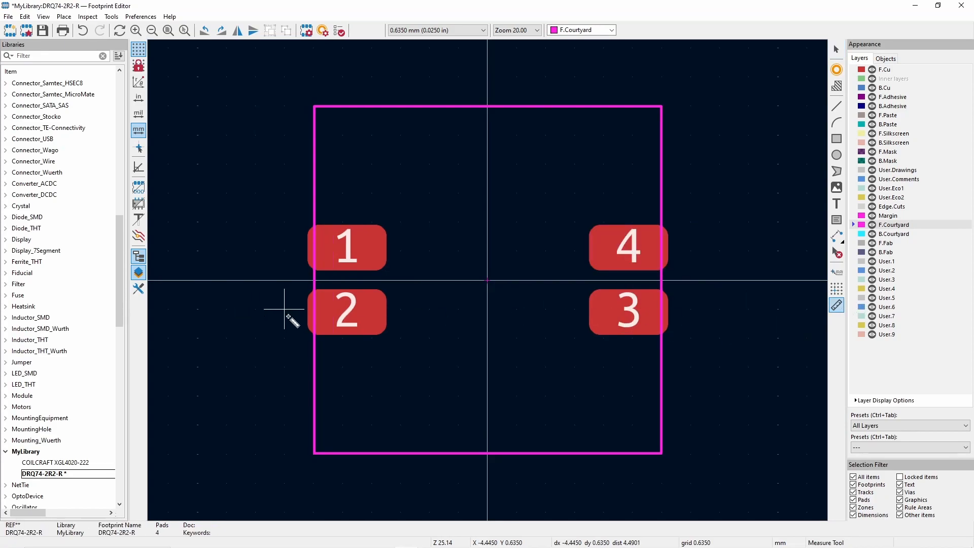
{"action": "left_click", "coordinate": [305, 311]}
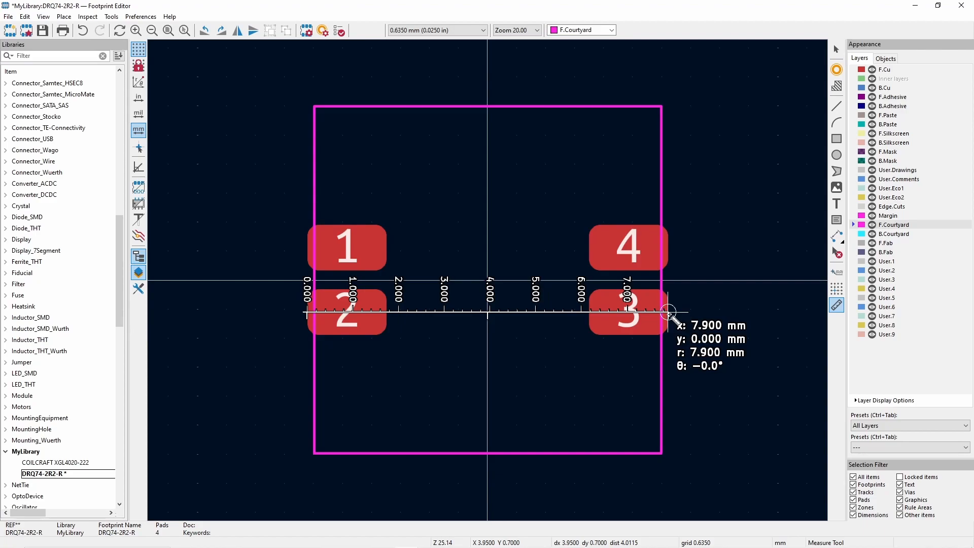
{"action": "key", "text": "Escape"}
{"action": "key", "text": "Escape"}
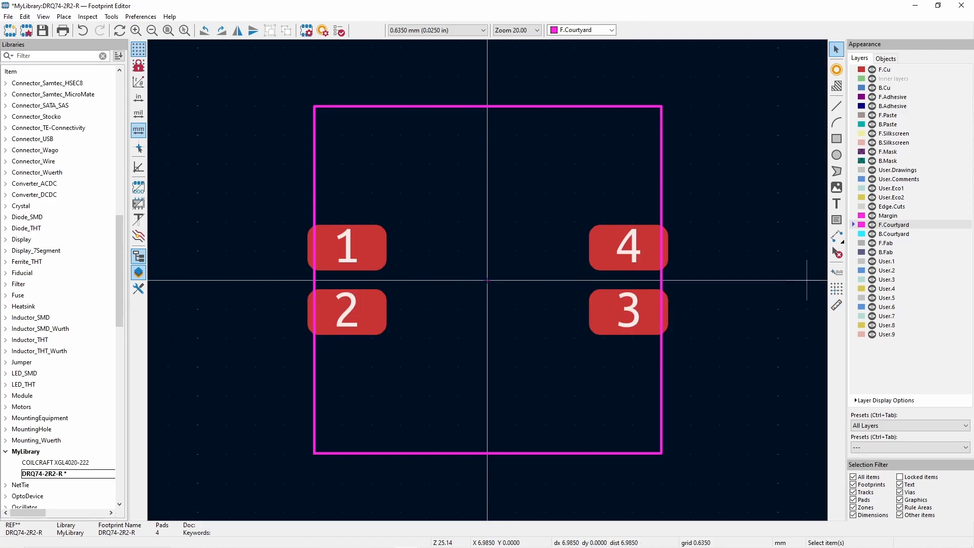
- Compare the DRQ74 recommended pad layout in the Eaton datasheet with pad 1's position and size properties
{"action": "left_click_drag", "start_coordinate": [973, 56], "coordinate": [479, 57]}
{"action": "double_click", "coordinate": [554, 63]}
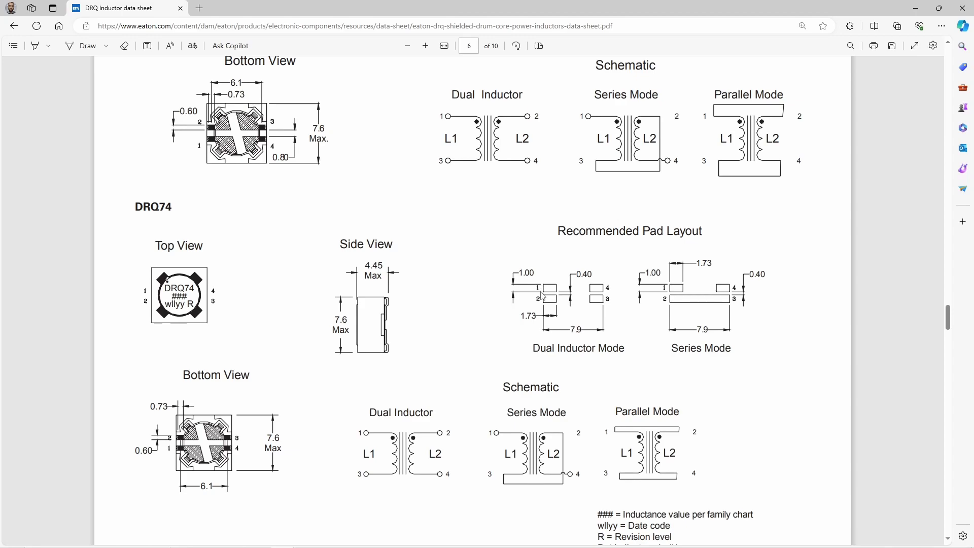
{"action": "key", "text": "alt+Tab"}
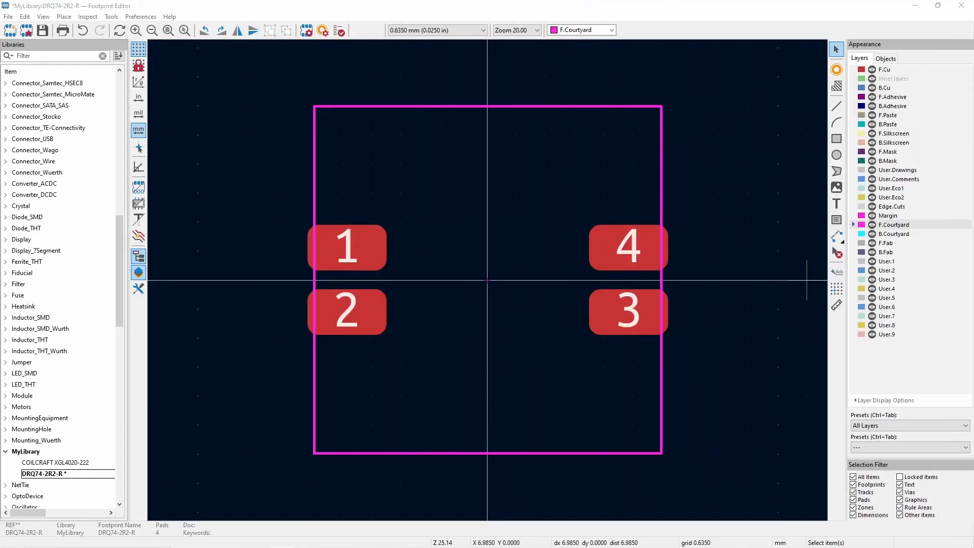
{"action": "double_click", "coordinate": [362, 254]}
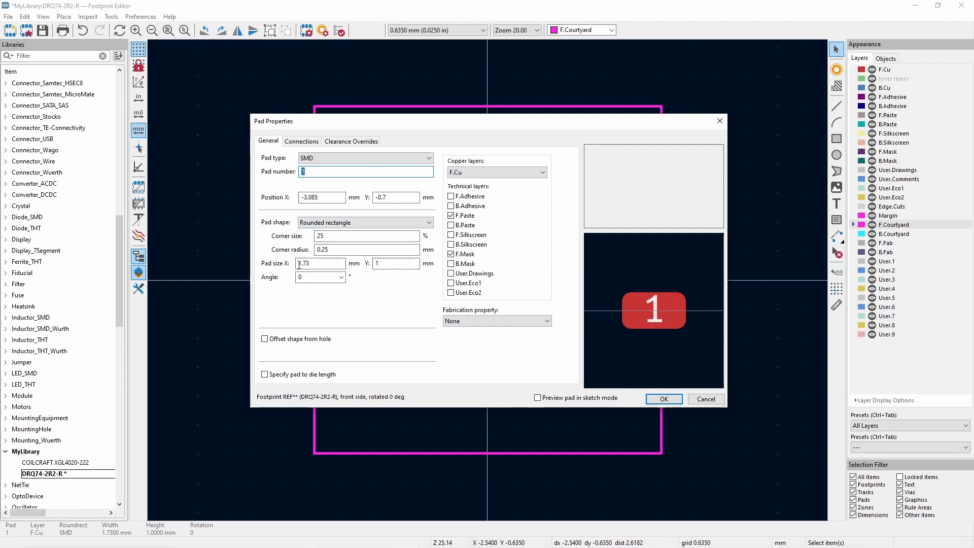
{"action": "left_click", "coordinate": [706, 399]}
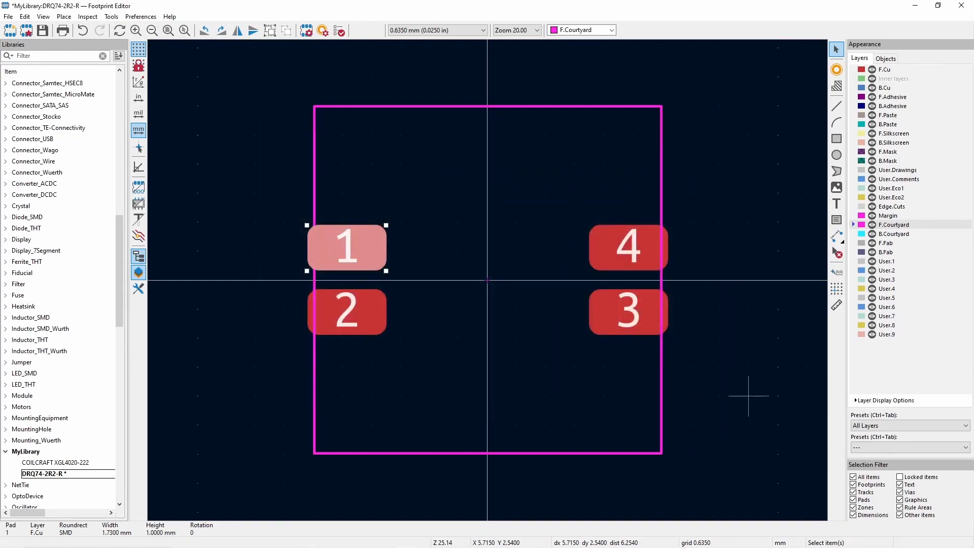
{"action": "key", "text": "alt+Tab"}
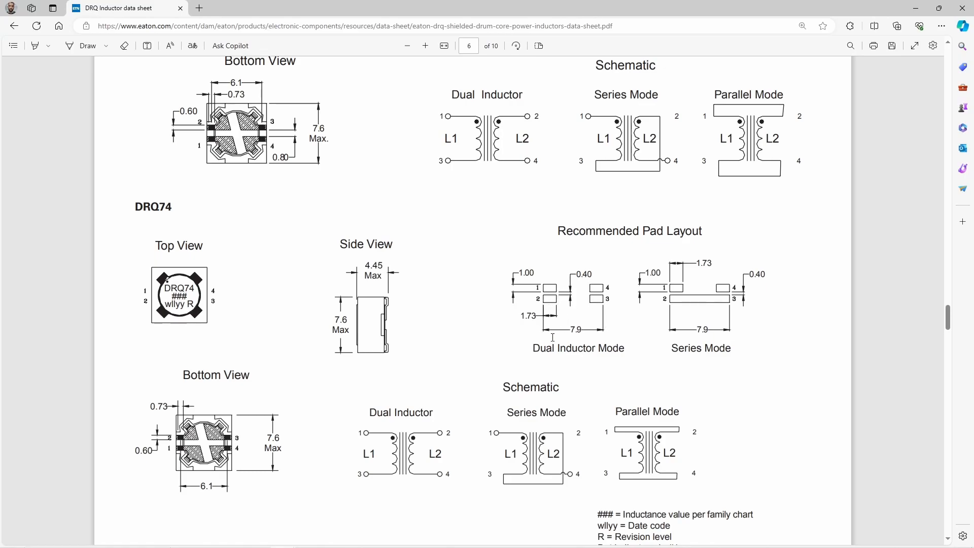
{"action": "key", "text": "alt+Tab"}
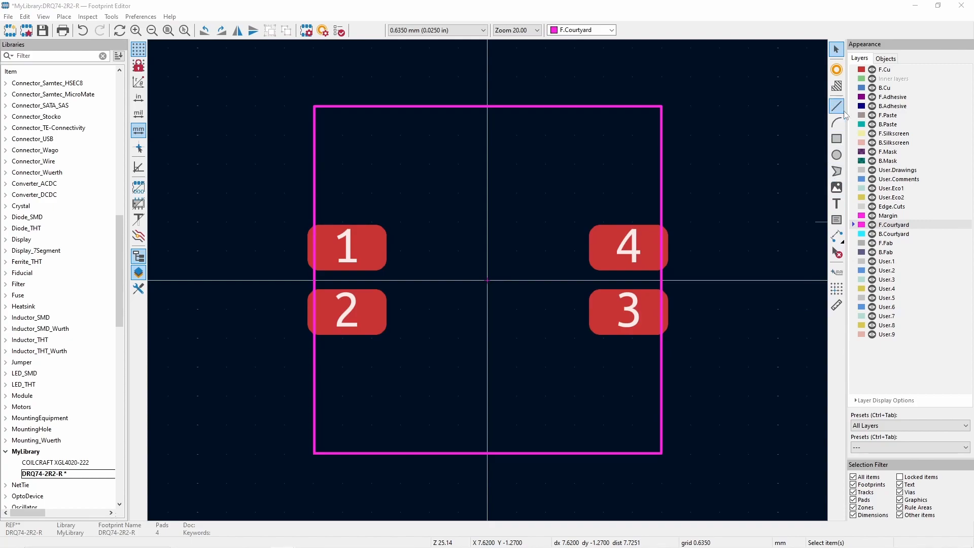
- Draw a small circle on the F.Silkscreen layer just outside pad 1 as a pin 1 marker
{"action": "left_click", "coordinate": [842, 158]}
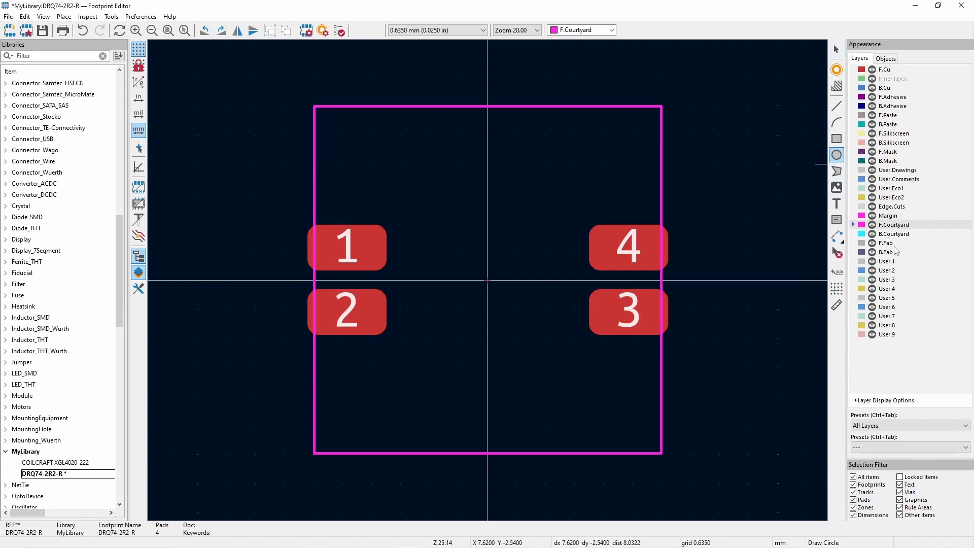
{"action": "left_click", "coordinate": [891, 135]}
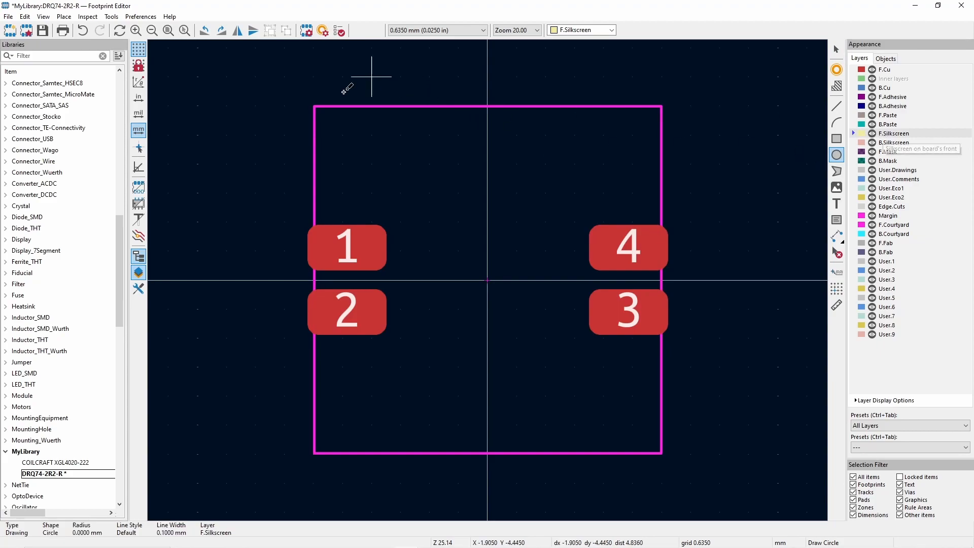
{"action": "left_click", "coordinate": [313, 77]}
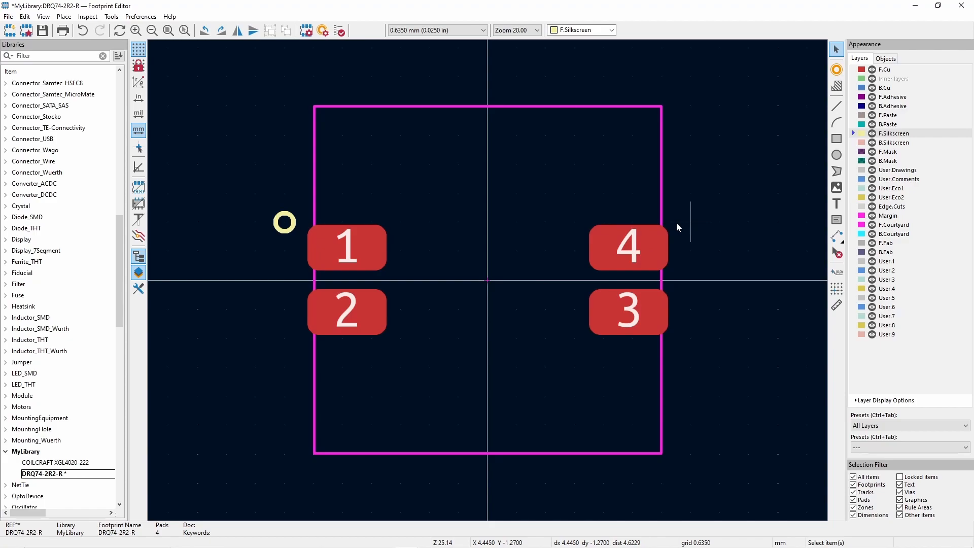
- Switch to the PowerSupply schematic to check the circuit around coupled inductor L3, and return to the footprint
{"action": "left_click", "coordinate": [408, 546]}
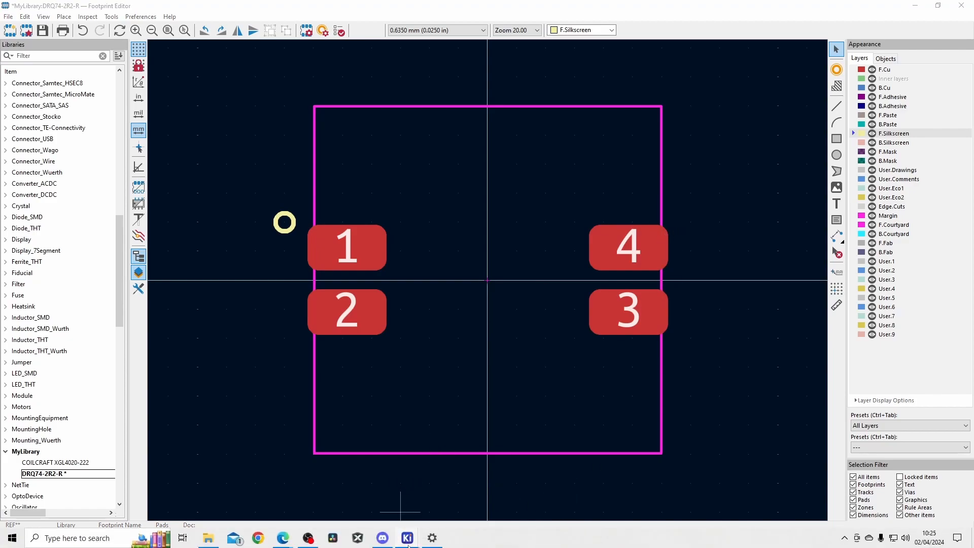
{"action": "left_click", "coordinate": [403, 497]}
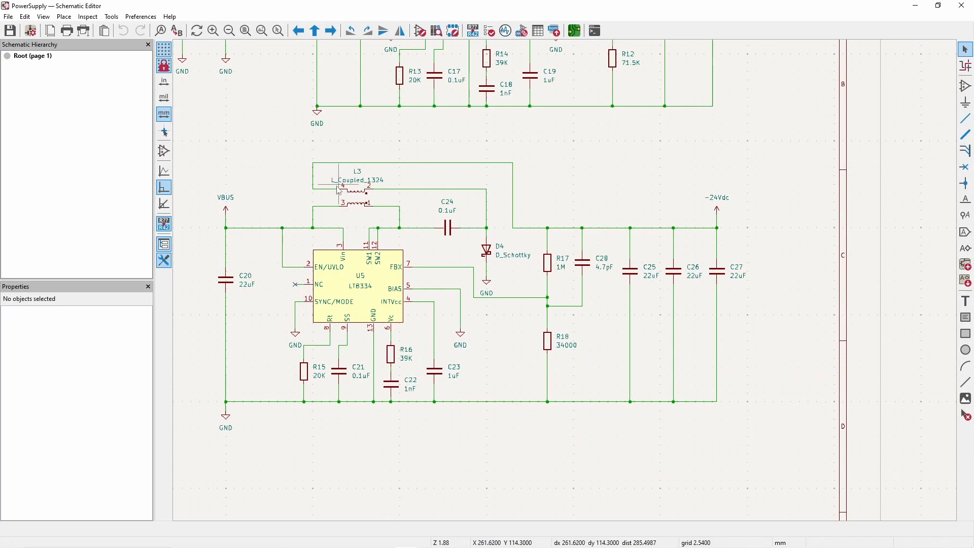
{"action": "left_click", "coordinate": [917, 6]}
- Draw L-shaped F.Silkscreen lines at the courtyard's upper-right and lower-right corners, with legs about 1.27 mm long
{"action": "left_click", "coordinate": [662, 163]}
{"action": "left_click", "coordinate": [662, 106]}
{"action": "left_click", "coordinate": [602, 106]}
{"action": "key", "text": "Escape"}
{"action": "left_click", "coordinate": [662, 396]}
{"action": "left_click", "coordinate": [662, 453]}
{"action": "left_click", "coordinate": [602, 453]}
{"action": "key", "text": "Escape"}
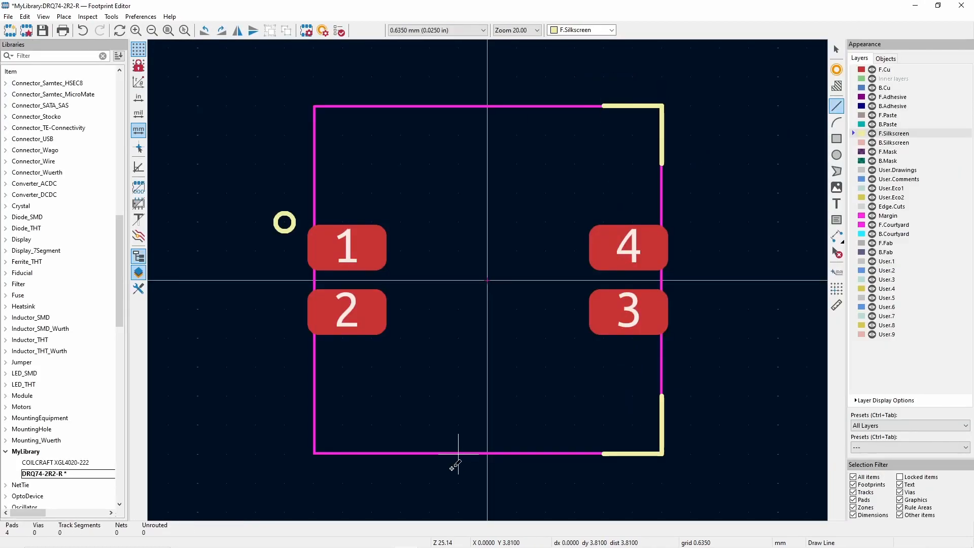
- Draw matching L-shaped F.Silkscreen lines at the courtyard's lower-left and upper-left corners, with legs about 1.27 mm long
{"action": "left_click", "coordinate": [374, 453]}
{"action": "left_click", "coordinate": [315, 453]}
{"action": "left_click", "coordinate": [315, 396]}
{"action": "key", "text": "Escape"}
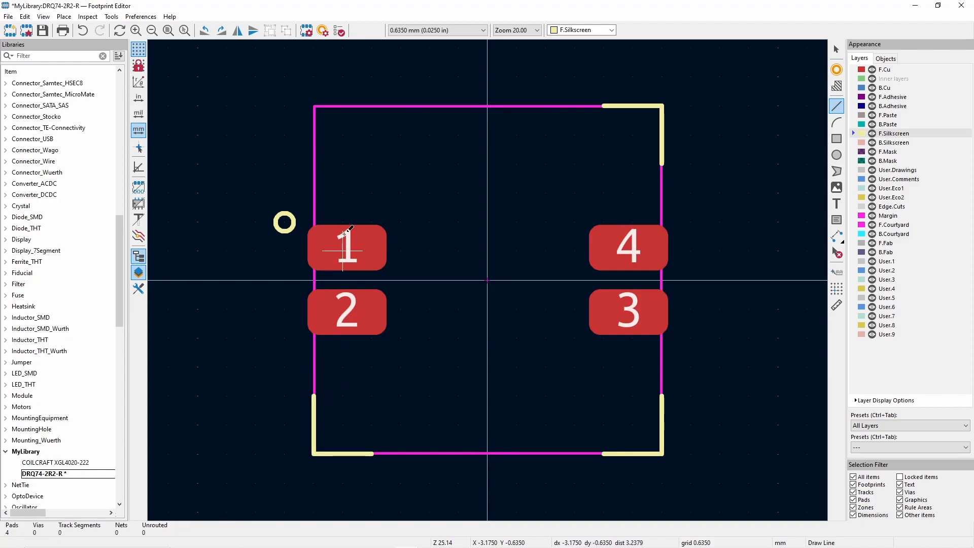
{"action": "left_click", "coordinate": [315, 163]}
{"action": "left_click", "coordinate": [315, 106]}
{"action": "left_click", "coordinate": [373, 106]}
{"action": "key", "text": "Escape"}
{"action": "key", "text": "Escape"}
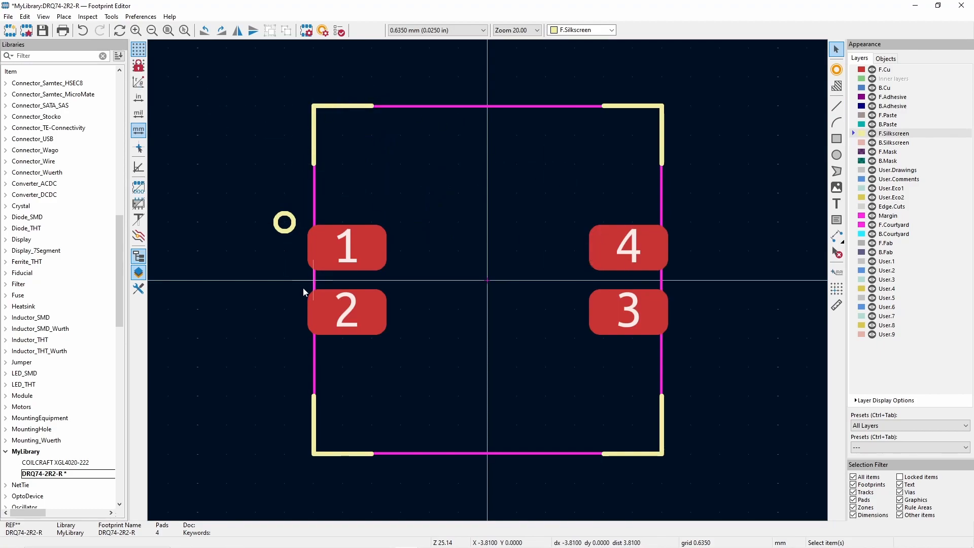
- Save the DRQ74-2R2-R footprint, close the Footprint Editor and return to the PowerSupply schematic
{"action": "left_click", "coordinate": [45, 32]}
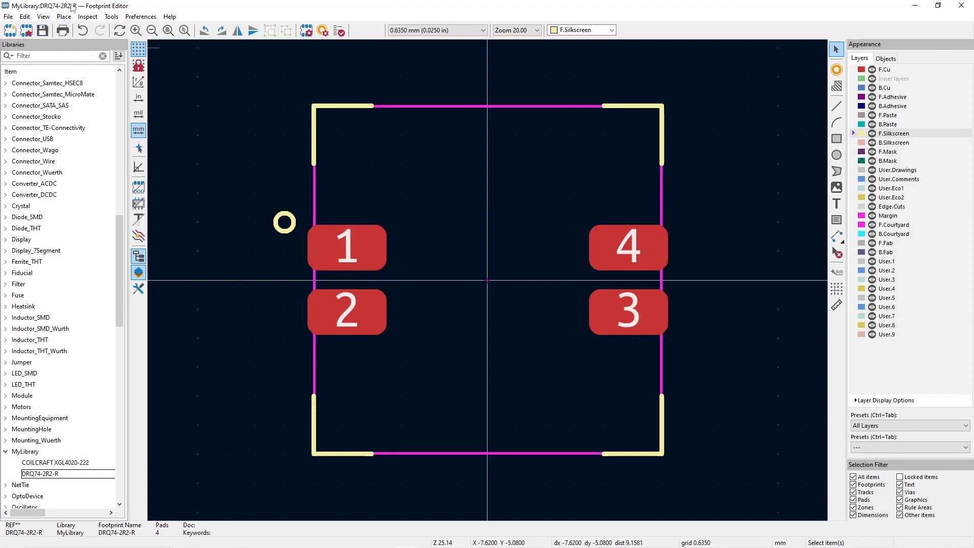
{"action": "left_click", "coordinate": [961, 5]}
{"action": "left_click", "coordinate": [165, 45]}
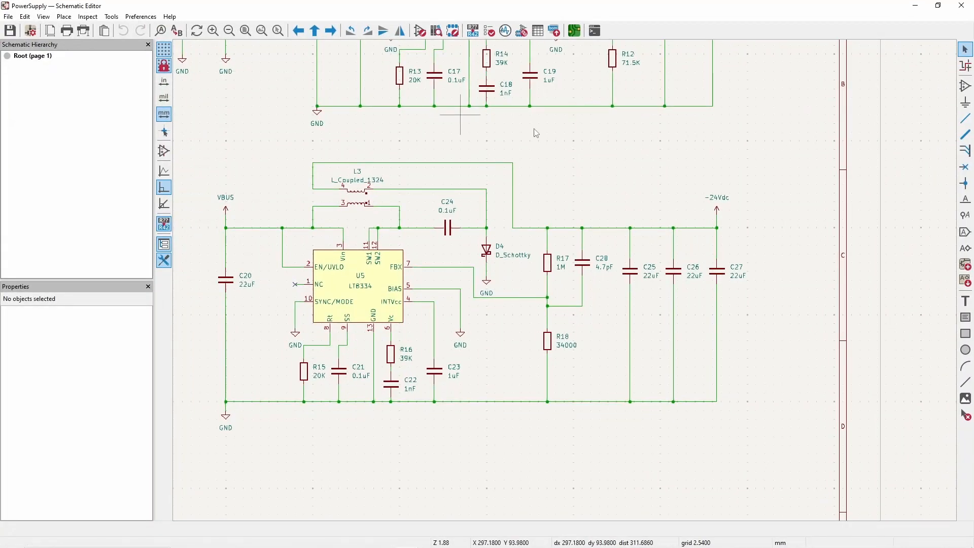
- Assign MyLibrary:DRQ74-2R2-R to coupled inductor L3, save the schematic and close the footprint assignments
{"action": "left_click", "coordinate": [522, 31]}
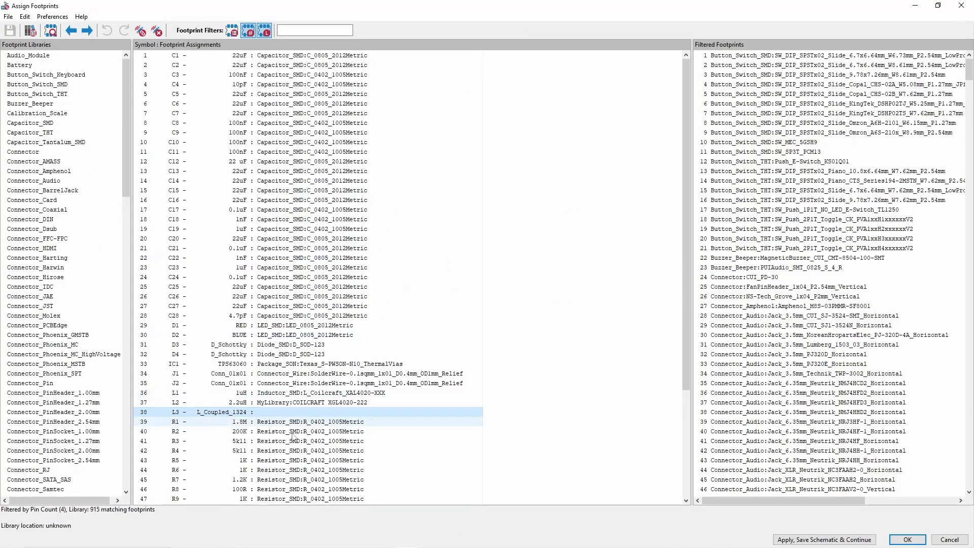
{"action": "scroll", "coordinate": [259, 431], "scroll_direction": "down", "scroll_amount": 5}
{"action": "left_click", "coordinate": [242, 286]}
{"action": "left_click", "coordinate": [243, 269]}
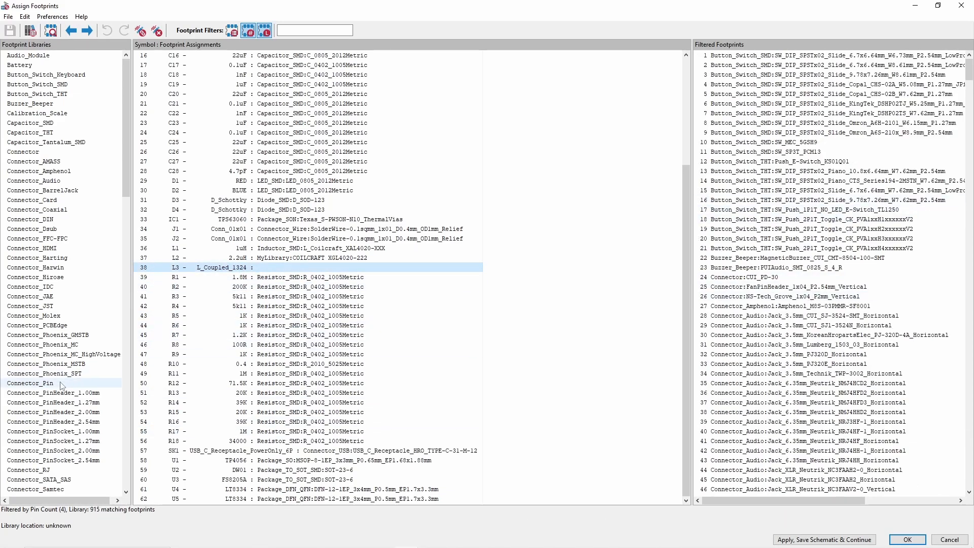
{"action": "scroll", "coordinate": [45, 346], "scroll_direction": "down", "scroll_amount": 15}
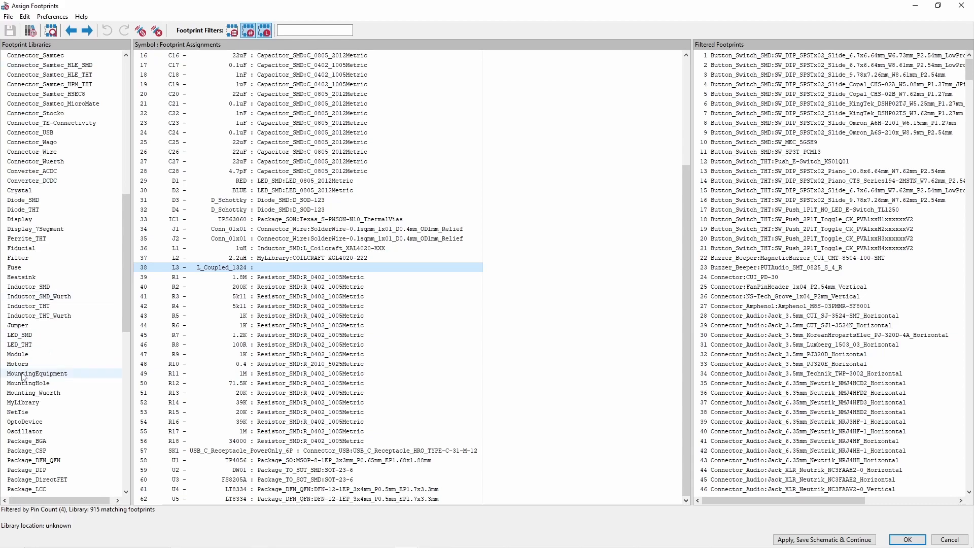
{"action": "scroll", "coordinate": [46, 346], "scroll_direction": "down", "scroll_amount": 10}
{"action": "left_click", "coordinate": [24, 104]}
{"action": "double_click", "coordinate": [741, 56]}
{"action": "left_click", "coordinate": [817, 541]}
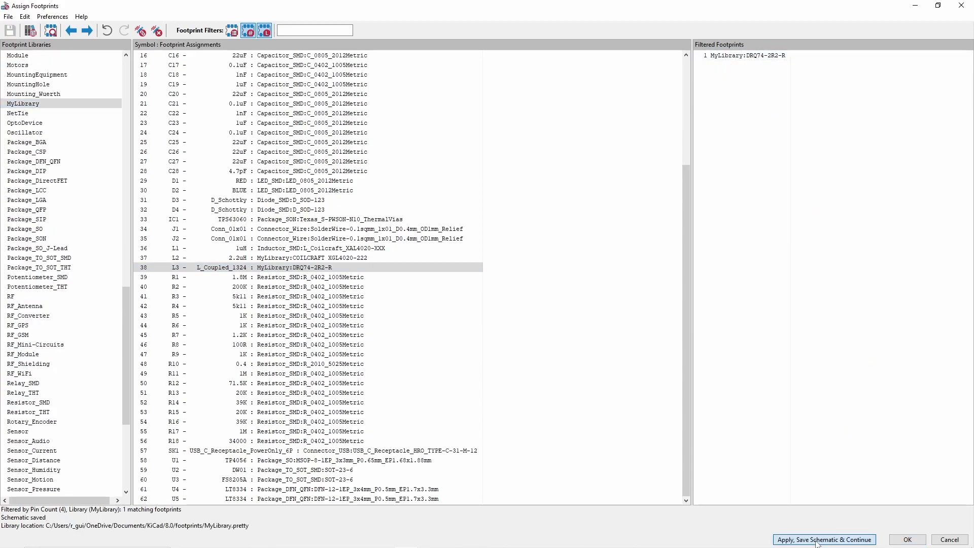
{"action": "left_click", "coordinate": [908, 540]}
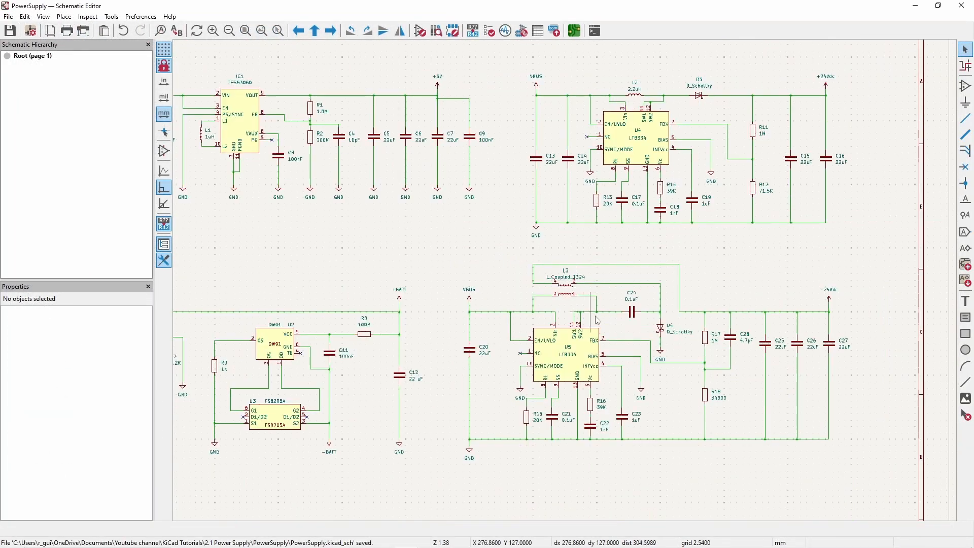
- Open the board in the PCB Editor, update it from the schematic and place the L3 footprint beside capacitors C20–C28
{"action": "scroll", "coordinate": [596, 318], "scroll_direction": "up", "scroll_amount": 2}
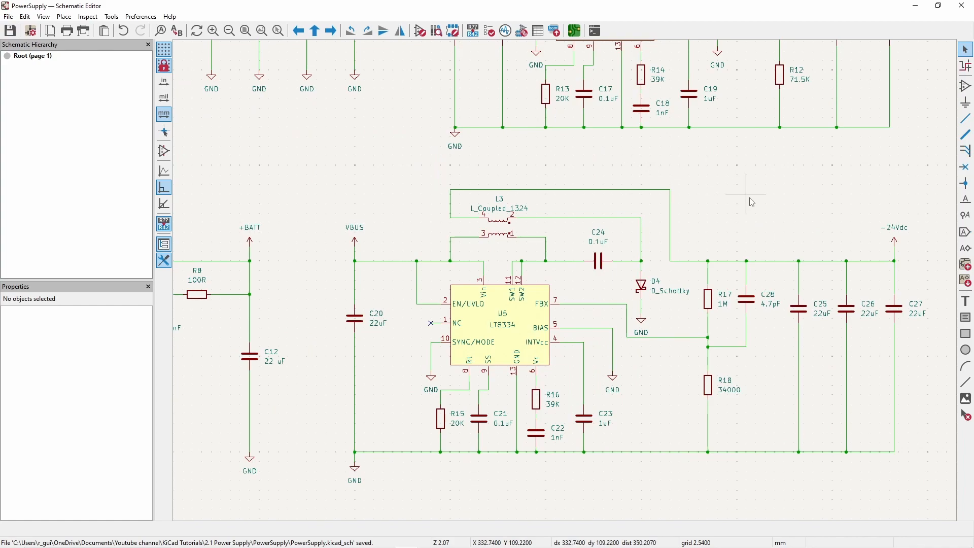
{"action": "left_click", "coordinate": [575, 32]}
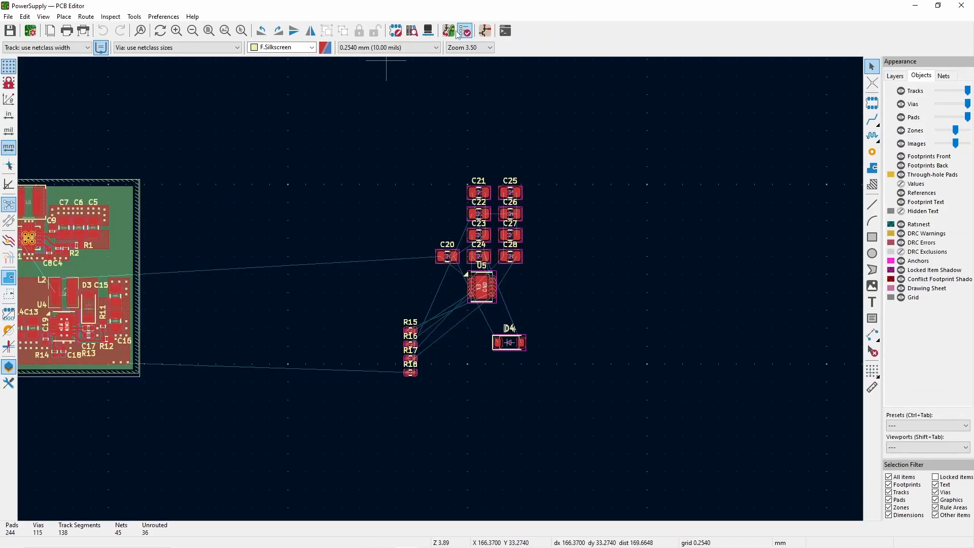
{"action": "left_click", "coordinate": [459, 32]}
{"action": "left_click", "coordinate": [311, 272]}
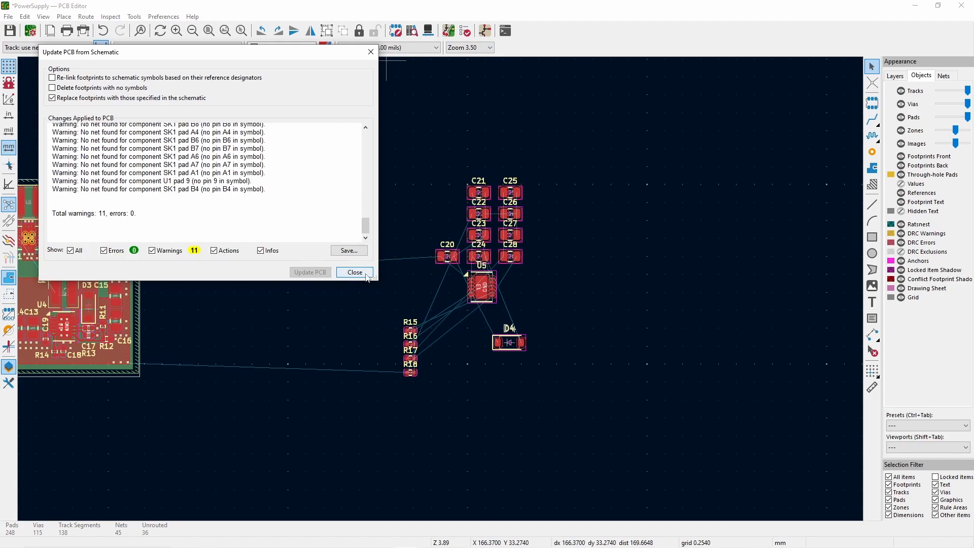
{"action": "left_click", "coordinate": [355, 272]}
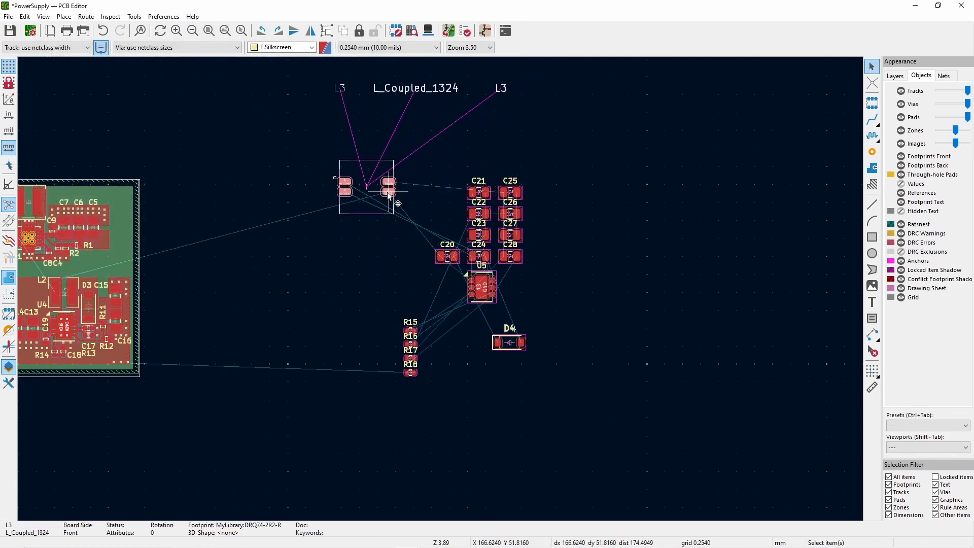
{"action": "left_click", "coordinate": [383, 197]}
- Move L3's silkscreen reference just above the footprint's upper-left corner and its grey L3 text to the footprint's centre
{"action": "scroll", "coordinate": [401, 257], "scroll_direction": "up", "scroll_amount": 2}
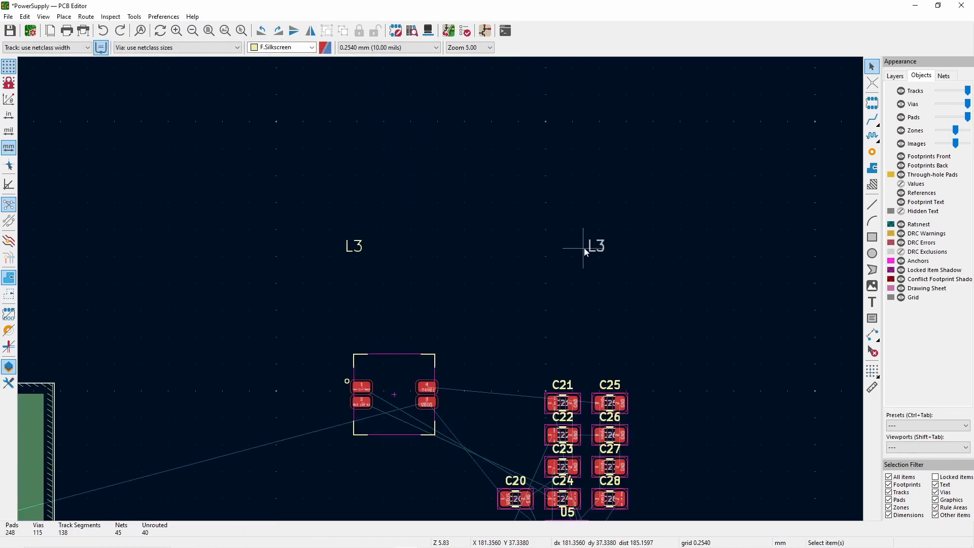
{"action": "left_click", "coordinate": [352, 248]}
{"action": "key", "text": "m"}
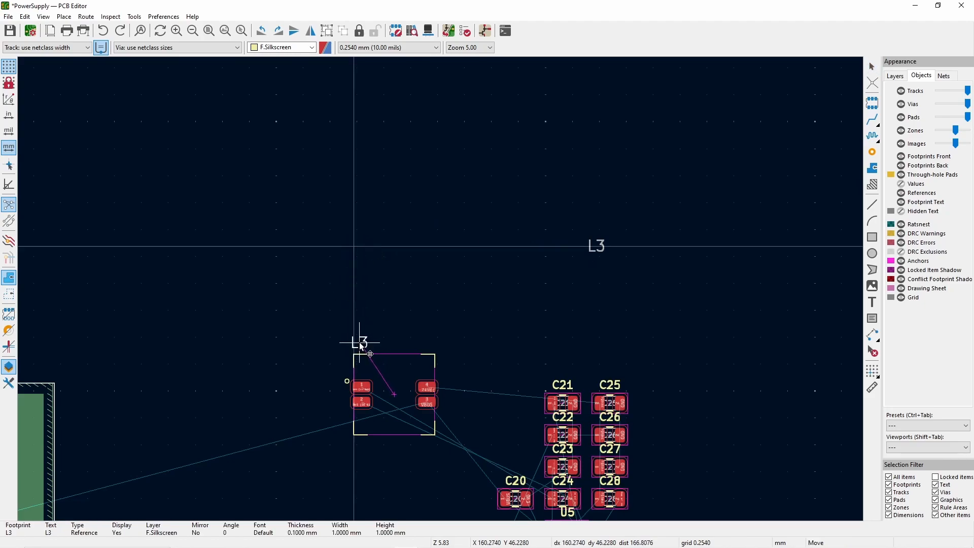
{"action": "left_click", "coordinate": [360, 345]}
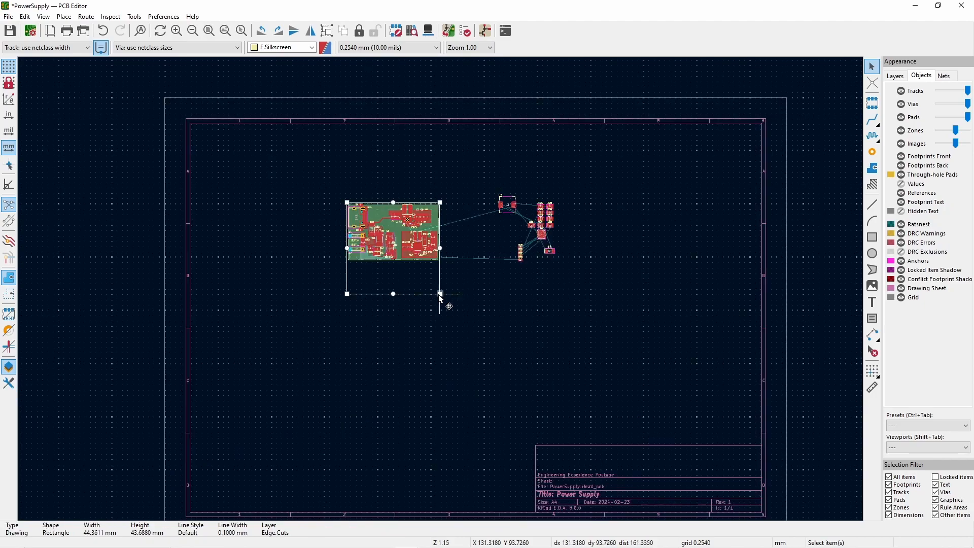
{"action": "left_click_drag", "start_coordinate": [439, 294], "coordinate": [439, 308]}
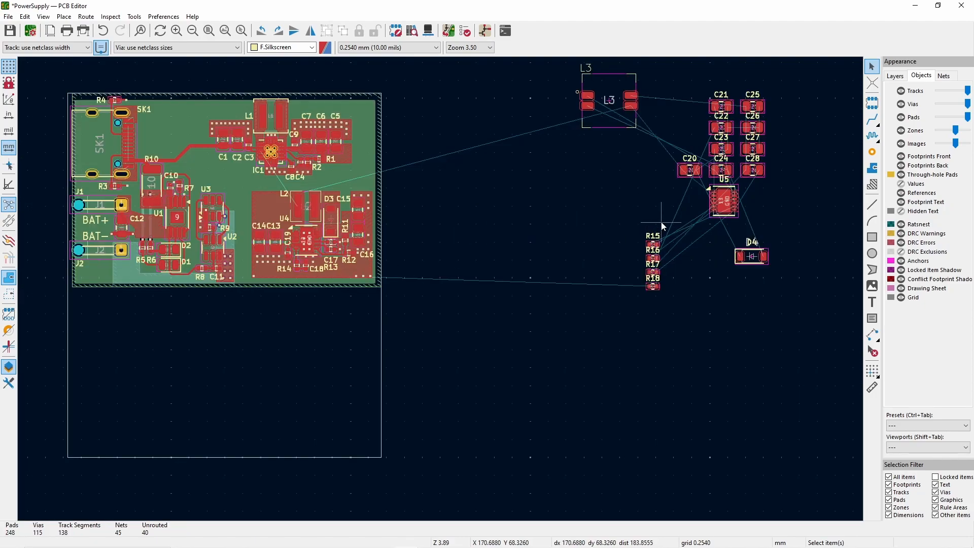
- Move U5 into the empty area inside the board outline, below the boost converter around U4
{"action": "left_click", "coordinate": [735, 215]}
{"action": "key", "text": "m"}
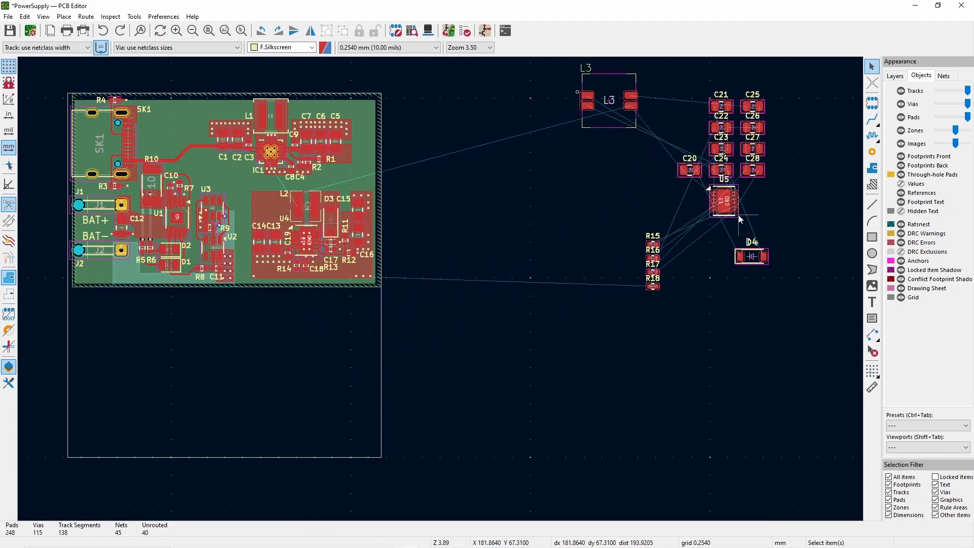
{"action": "left_click", "coordinate": [736, 217]}
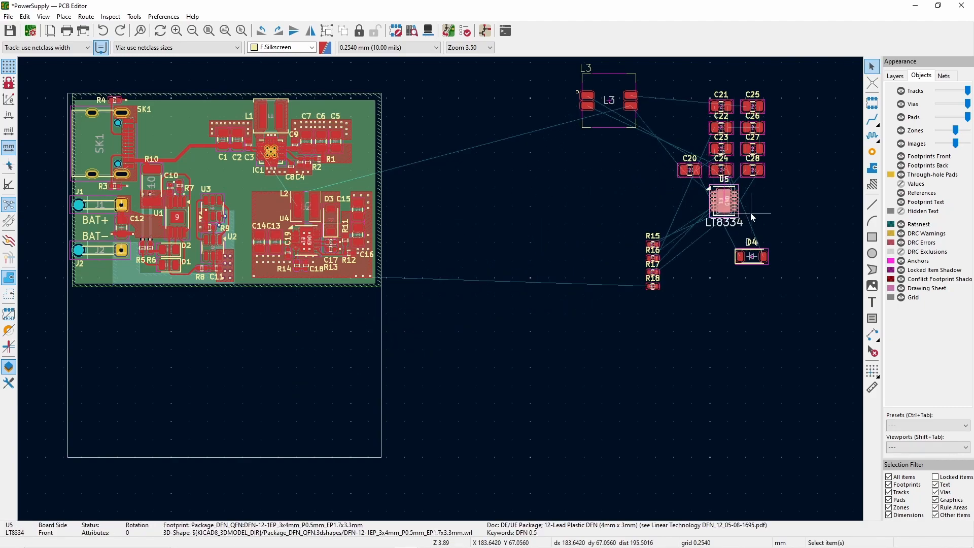
{"action": "key", "text": "m"}
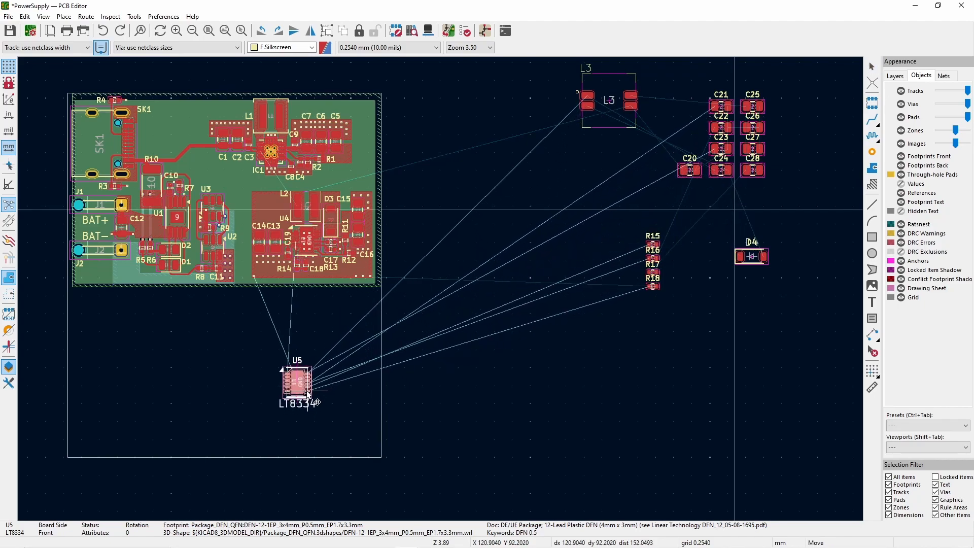
{"action": "left_click", "coordinate": [310, 403]}
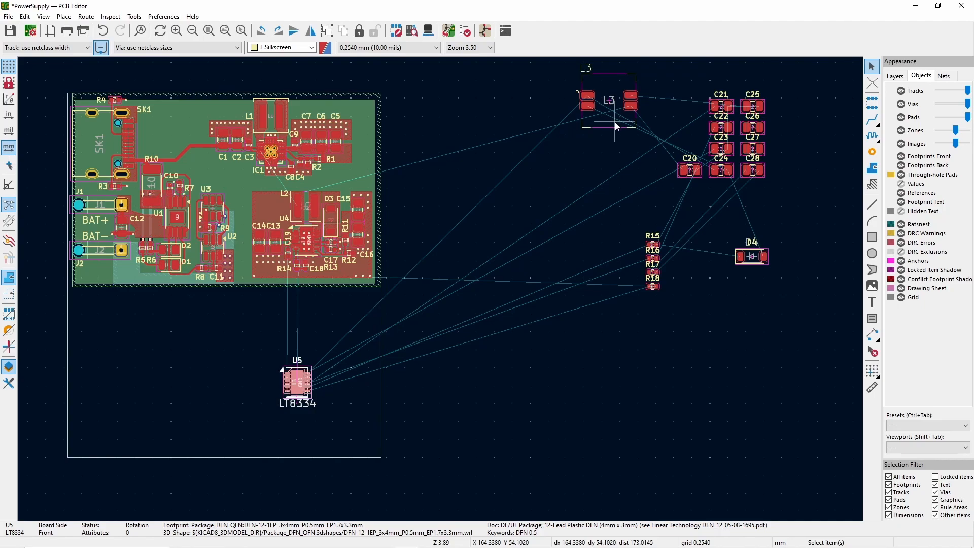
- Move the L3 footprint directly above U5 inside the board outline
{"action": "left_click", "coordinate": [615, 124]}
{"action": "key", "text": "m"}
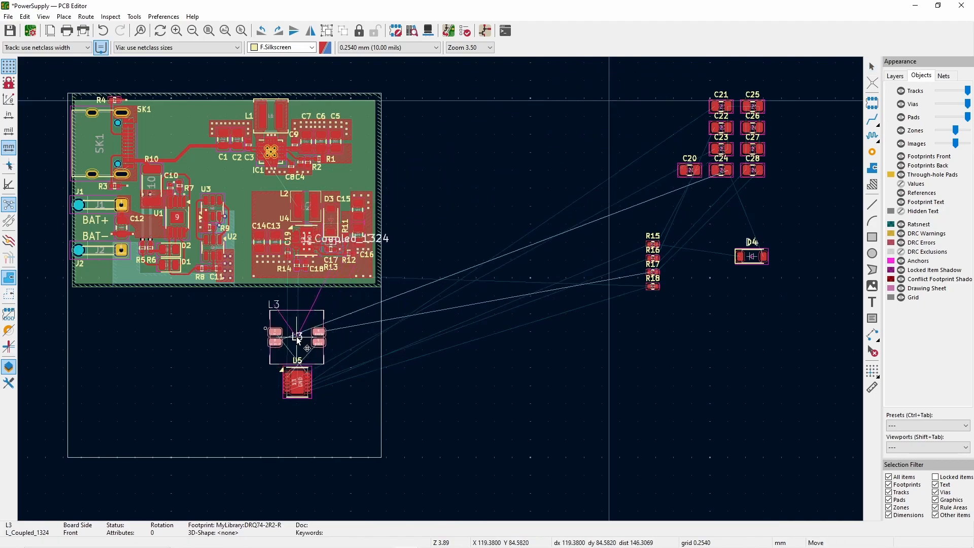
{"action": "left_click", "coordinate": [301, 339]}
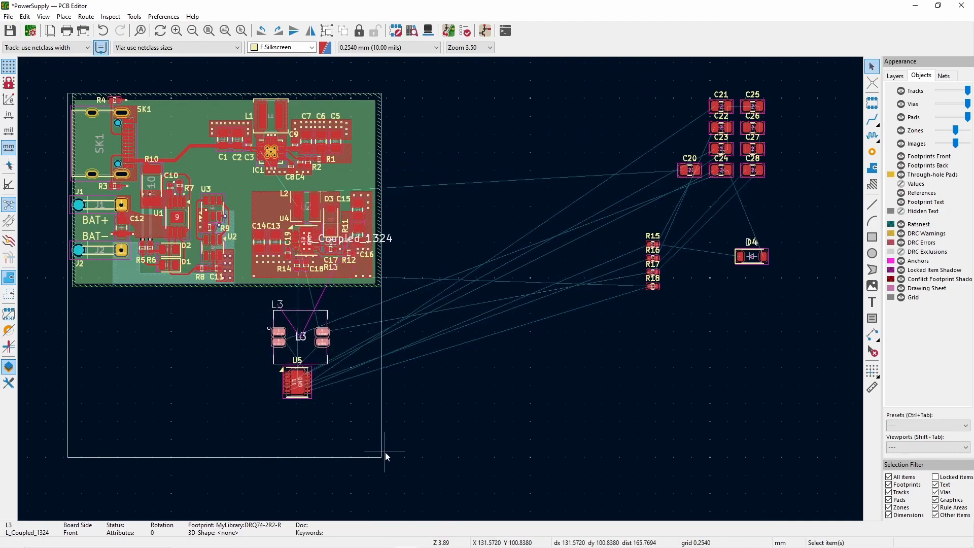
{"action": "left_click", "coordinate": [426, 394]}
- Switch to the PowerSupply schematic to check the connections around L3, and return to the PCB layout
{"action": "mouse_move", "coordinate": [287, 527]}
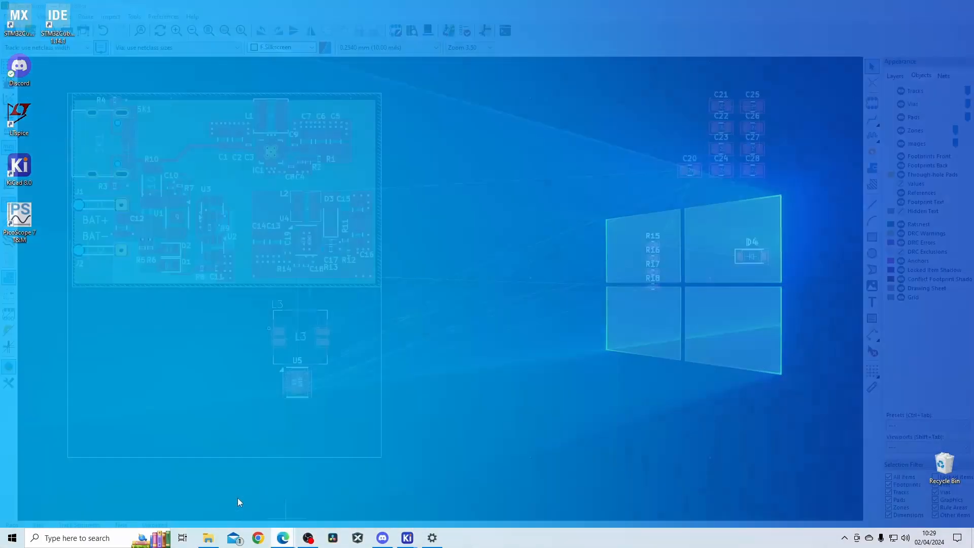
{"action": "left_click", "coordinate": [238, 498]}
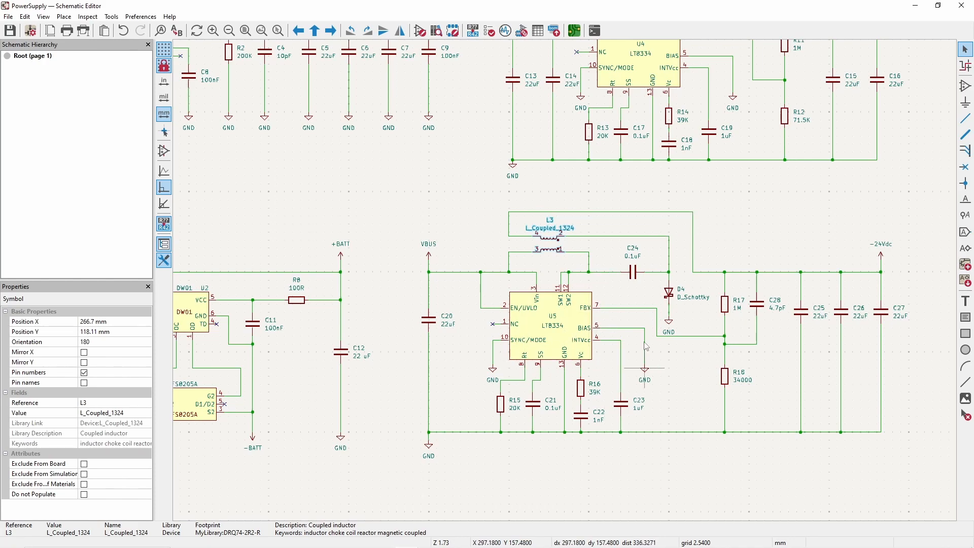
{"action": "left_click", "coordinate": [916, 6]}
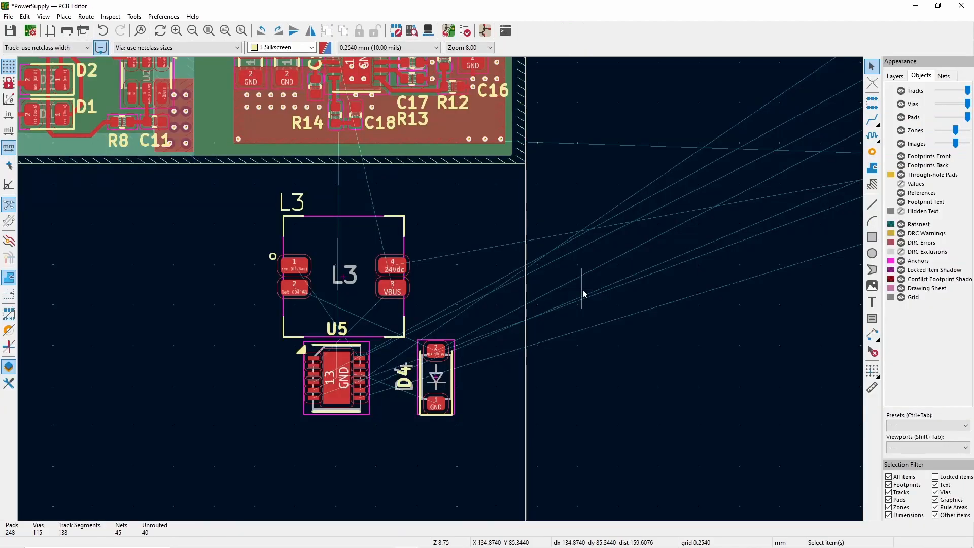
- Widen the board outline by moving its right edge outward, past the copper zone around U4
{"action": "scroll", "coordinate": [567, 304], "scroll_direction": "down", "scroll_amount": 3}
{"action": "left_click_drag", "start_coordinate": [430, 225], "coordinate": [536, 225]}
{"action": "left_click", "coordinate": [457, 290]}
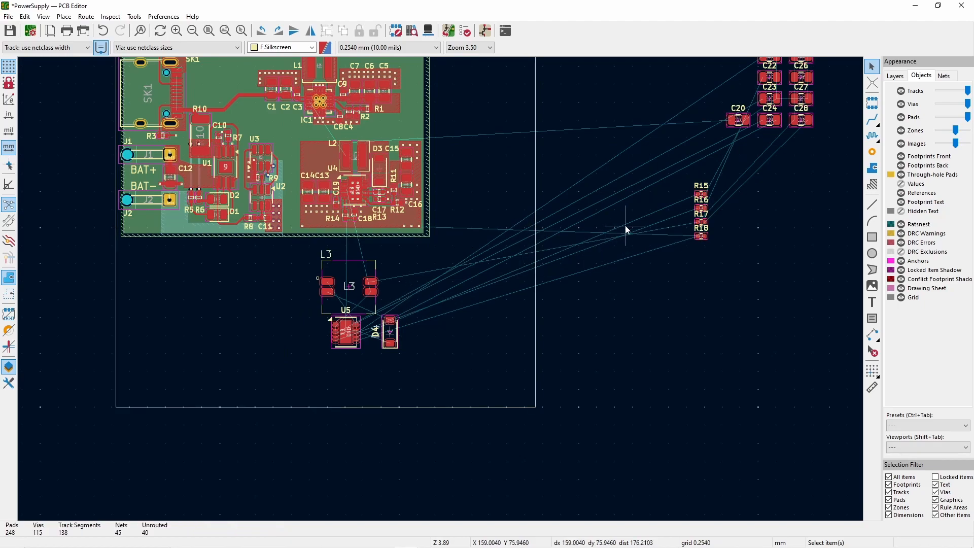
- Move capacitors C20–C28 and resistors R15–R18 closer to L3 and save the board
{"action": "scroll", "coordinate": [700, 181], "scroll_direction": "down", "scroll_amount": 2}
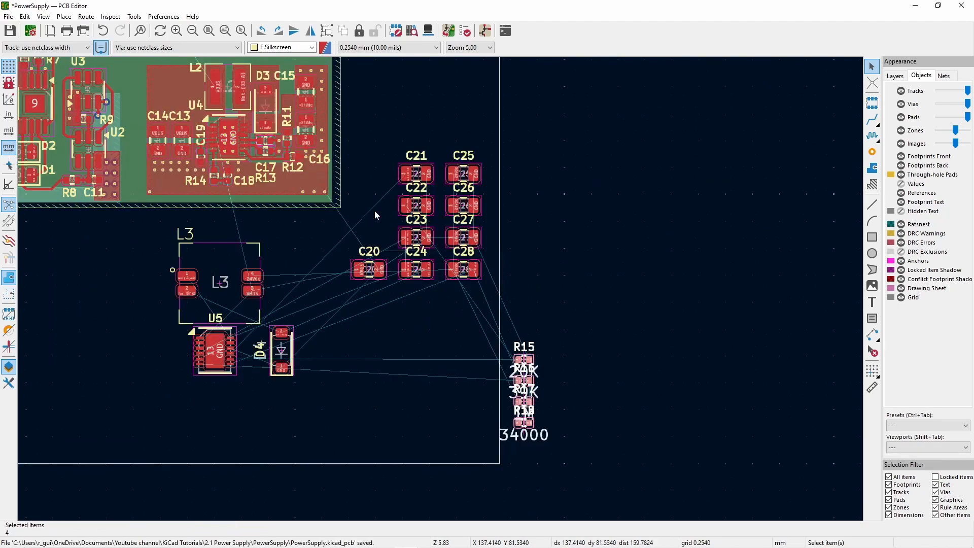
{"action": "left_click", "coordinate": [9, 31]}
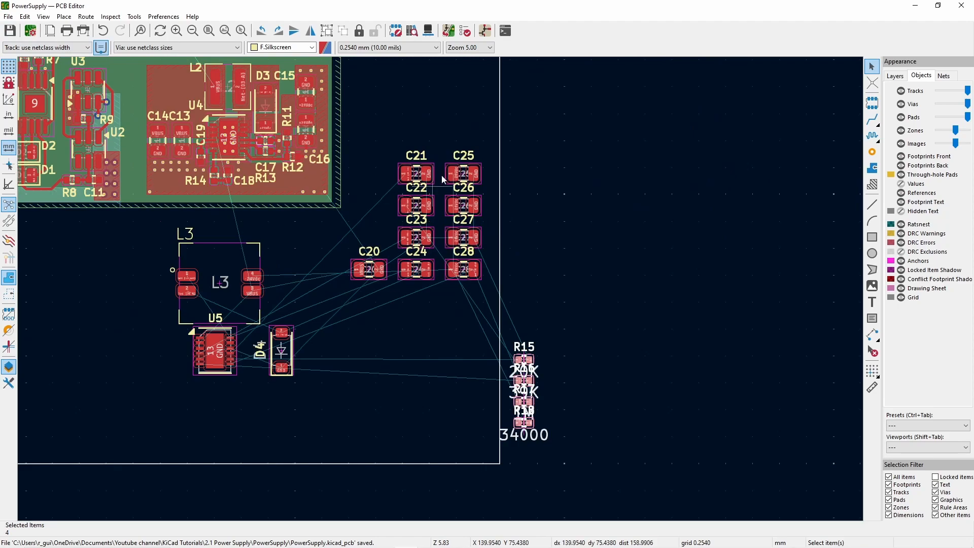
{"action": "scroll", "coordinate": [443, 293], "scroll_direction": "up", "scroll_amount": 2}
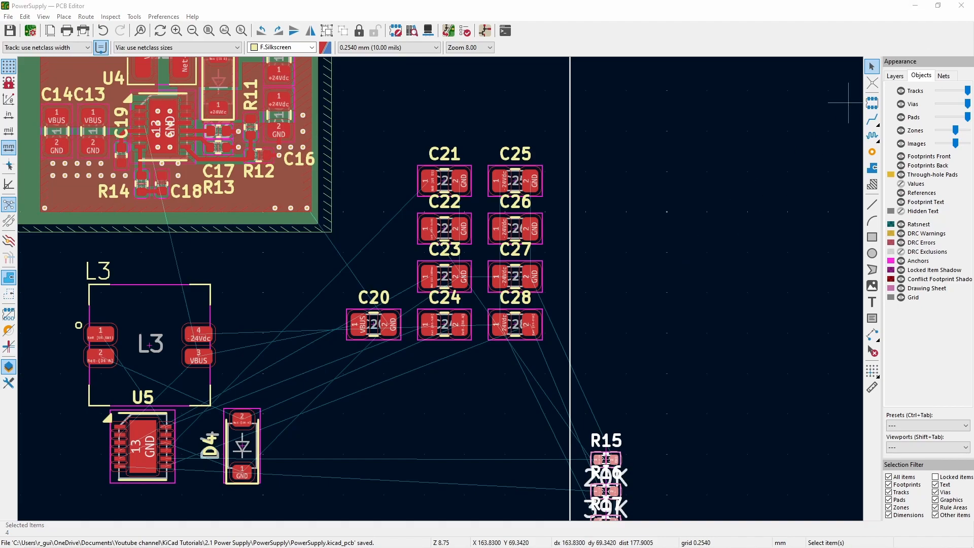
- Switch to BOM.xlsx in Excel and examine the capacitor entries, including the 22uF line 6 and the Boost and Inverting Converter section
{"action": "key", "text": "alt+Tab"}
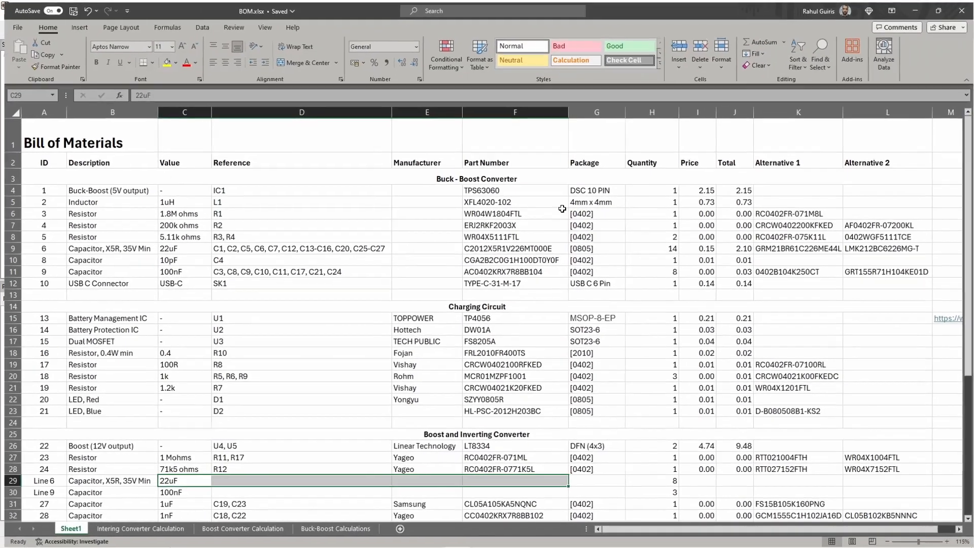
{"action": "scroll", "coordinate": [333, 375], "scroll_direction": "down", "scroll_amount": 2}
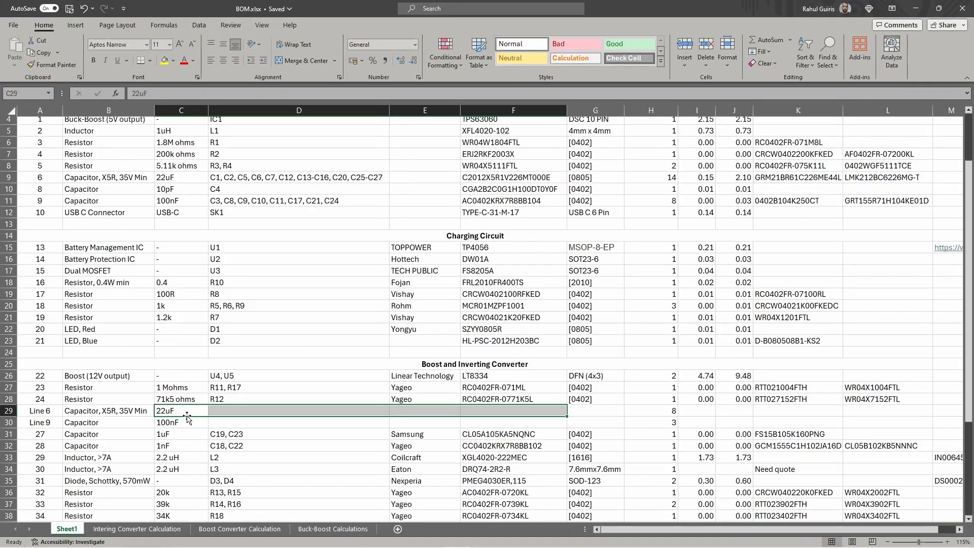
{"action": "scroll", "coordinate": [188, 176], "scroll_direction": "up", "scroll_amount": 1}
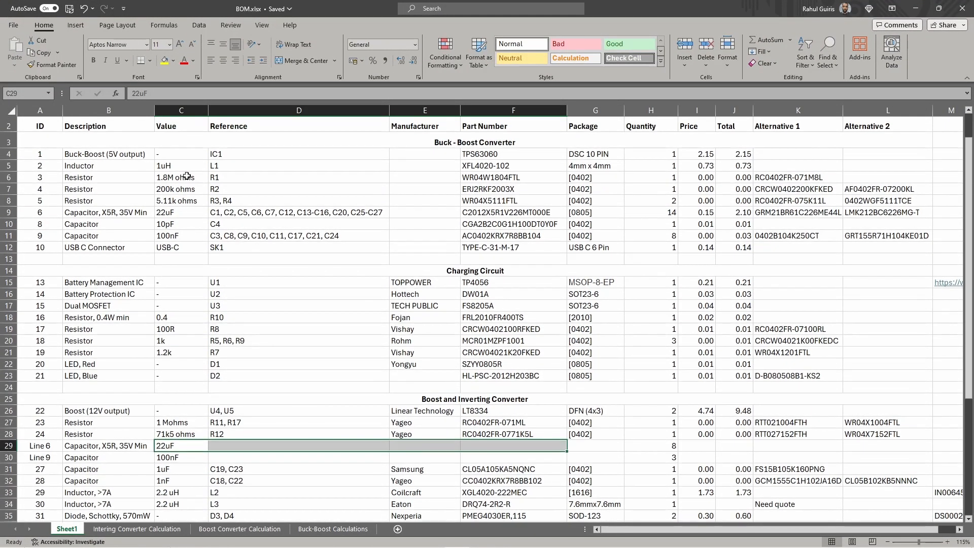
{"action": "left_click_drag", "start_coordinate": [47, 213], "coordinate": [625, 216]}
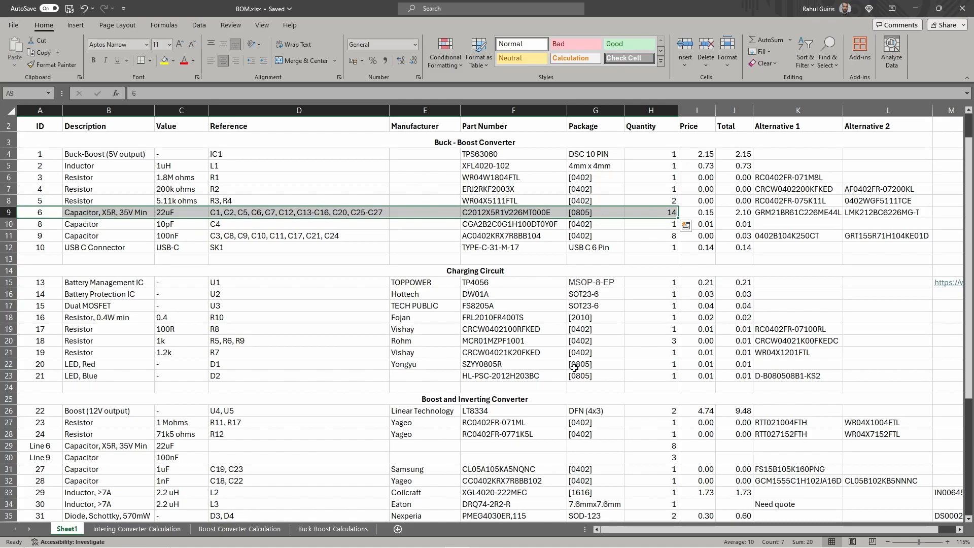
{"action": "scroll", "coordinate": [575, 367], "scroll_direction": "down", "scroll_amount": 1}
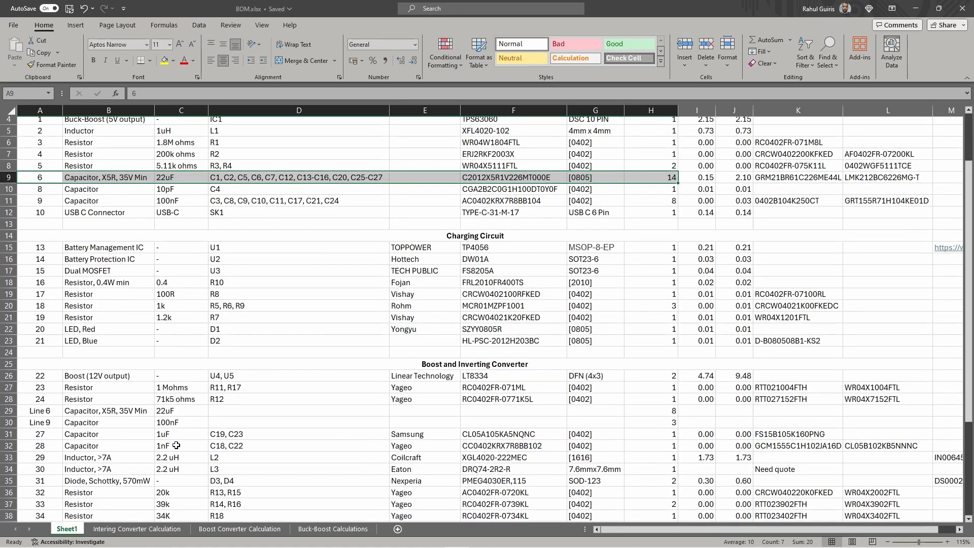
{"action": "scroll", "coordinate": [183, 463], "scroll_direction": "down", "scroll_amount": 1}
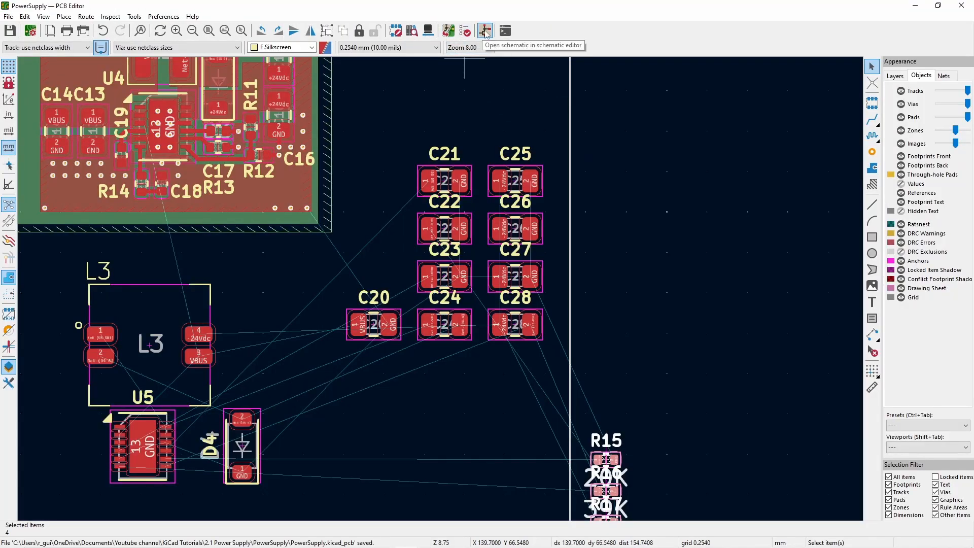
- Update the PCB from the schematic and arrange the Schematic Editor and PCB Editor side by side
{"action": "left_click", "coordinate": [449, 32]}
{"action": "left_click", "coordinate": [309, 272]}
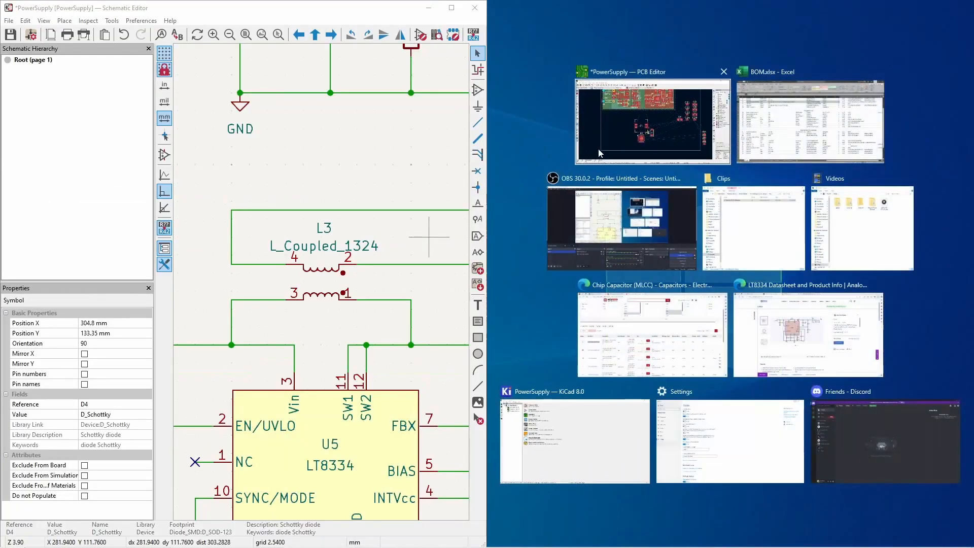
{"action": "left_click", "coordinate": [602, 143]}
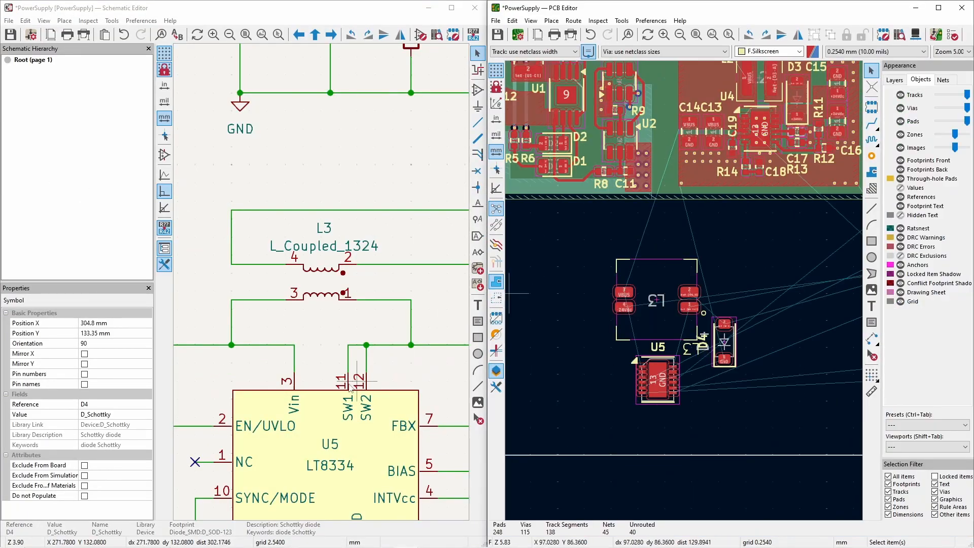
{"action": "scroll", "coordinate": [355, 329], "scroll_direction": "down", "scroll_amount": 5}
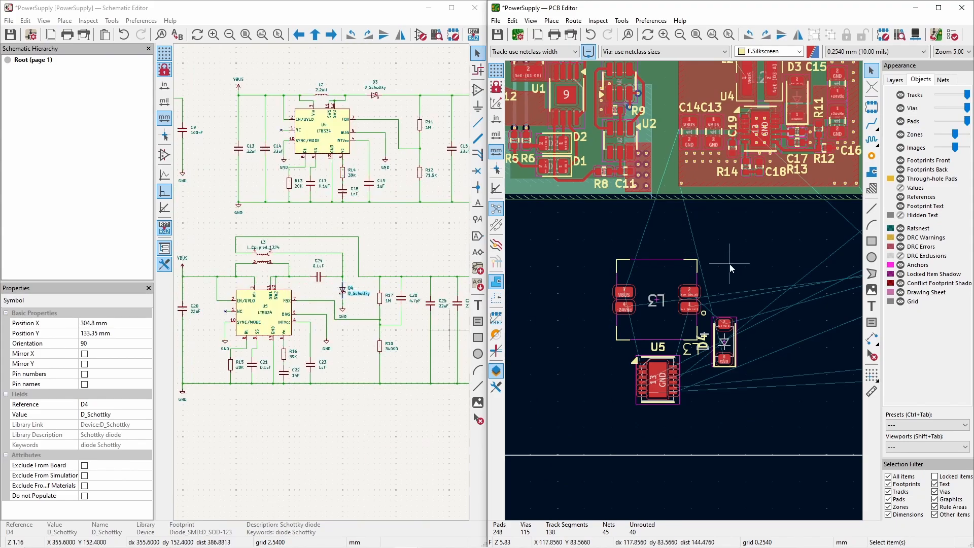
- Rotate C24 to stand vertically beside L3's pads 1 and 2, and move diode D4 close to it
{"action": "scroll", "coordinate": [747, 289], "scroll_direction": "down", "scroll_amount": 3}
{"action": "scroll", "coordinate": [689, 299], "scroll_direction": "up", "scroll_amount": 1}
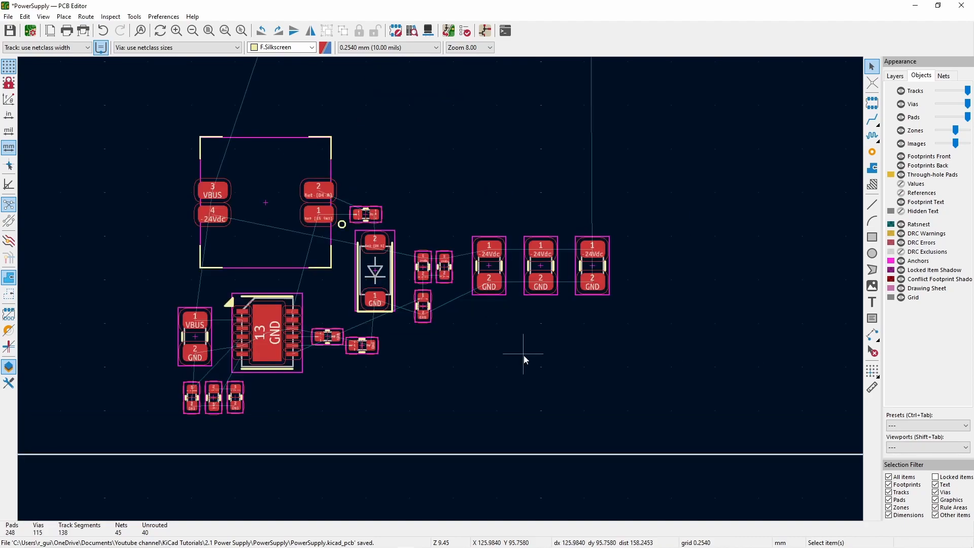
{"action": "middle_click_drag", "start_coordinate": [524, 356], "coordinate": [589, 408]}
{"action": "scroll", "coordinate": [345, 358], "scroll_direction": "up", "scroll_amount": 1}
{"action": "left_click_drag", "start_coordinate": [499, 152], "coordinate": [493, 184]}
{"action": "scroll", "coordinate": [526, 250], "scroll_direction": "up", "scroll_amount": 1}
{"action": "left_click_drag", "start_coordinate": [529, 268], "coordinate": [529, 299]}
{"action": "left_click_drag", "start_coordinate": [509, 143], "coordinate": [480, 161]}
{"action": "key", "text": "r"}
{"action": "mouse_move", "coordinate": [528, 299]}
{"action": "left_mouse_down"}
{"action": "mouse_move", "coordinate": [481, 311]}
{"action": "mouse_move", "coordinate": [491, 301]}
{"action": "mouse_move", "coordinate": [481, 300]}
{"action": "mouse_move", "coordinate": [509, 299]}
{"action": "left_mouse_up"}
- Tighten the layout by bringing U5 and its surrounding parts closer to L3 and the feedback parts closer to D4
{"action": "scroll", "coordinate": [420, 420], "scroll_direction": "up", "scroll_amount": 1}
{"action": "middle_click_drag", "start_coordinate": [421, 420], "coordinate": [440, 311]}
{"action": "left_click_drag", "start_coordinate": [440, 310], "coordinate": [438, 331]}
{"action": "left_click", "coordinate": [287, 335]}
{"action": "key", "text": "Escape"}
{"action": "scroll", "coordinate": [287, 335], "scroll_direction": "down", "scroll_amount": 2}
{"action": "left_click_drag", "start_coordinate": [471, 178], "coordinate": [565, 315]}
{"action": "left_click_drag", "start_coordinate": [499, 219], "coordinate": [466, 305]}
{"action": "key", "text": "Escape"}
{"action": "scroll", "coordinate": [322, 221], "scroll_direction": "up", "scroll_amount": 2}
{"action": "scroll", "coordinate": [603, 353], "scroll_direction": "down", "scroll_amount": 2}
- Route tracks from U5's SW1 pins to L3 pad 1 and from L3's pads 1 and 2 to C24 and D4
{"action": "left_click", "coordinate": [872, 119]}
{"action": "left_click", "coordinate": [277, 310]}
{"action": "scroll", "coordinate": [277, 263], "scroll_direction": "up", "scroll_amount": 2}
{"action": "left_click", "coordinate": [514, 138]}
{"action": "left_click", "coordinate": [515, 138]}
{"action": "left_click", "coordinate": [646, 124]}
{"action": "scroll", "coordinate": [646, 124], "scroll_direction": "down", "scroll_amount": 1}
{"action": "left_click", "coordinate": [485, 371]}
{"action": "left_click", "coordinate": [440, 233]}
{"action": "left_click", "coordinate": [308, 223]}
{"action": "scroll", "coordinate": [179, 246], "scroll_direction": "down", "scroll_amount": 2}
{"action": "left_click", "coordinate": [552, 283]}
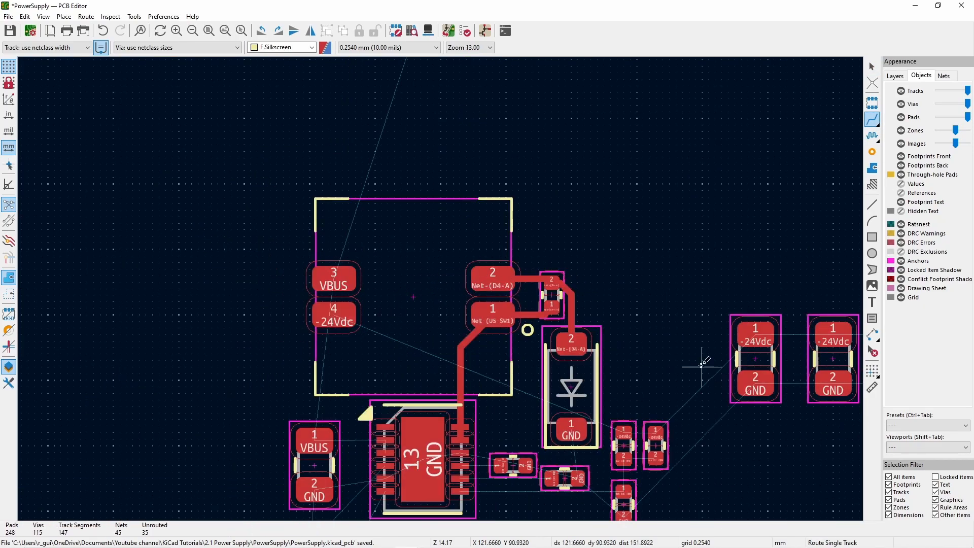
- Route C20's VBUS pad to U5 pins 2 and 3, and U5's INTVcc pin 4 to C23
{"action": "scroll", "coordinate": [347, 482], "scroll_direction": "up", "scroll_amount": 2}
{"action": "left_click", "coordinate": [363, 189]}
{"action": "left_click", "coordinate": [522, 188]}
{"action": "left_click", "coordinate": [522, 209]}
{"action": "left_click", "coordinate": [522, 188]}
{"action": "left_click", "coordinate": [522, 245]}
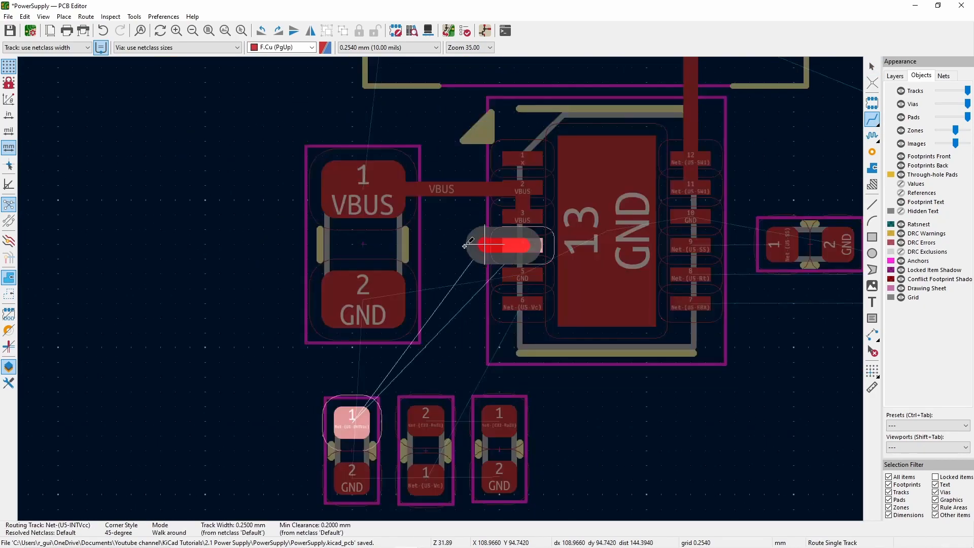
{"action": "left_click", "coordinate": [351, 421]}
- Rotate R16 and C22 by 180° and align them in a row beside C23
{"action": "key", "text": "m"}
{"action": "key", "text": "r"}
{"action": "key", "text": "r"}
{"action": "left_click", "coordinate": [430, 432]}
{"action": "left_click", "coordinate": [500, 435]}
{"action": "key", "text": "r"}
{"action": "key", "text": "r"}
{"action": "scroll", "coordinate": [500, 441], "scroll_direction": "up", "scroll_amount": 3}
{"action": "left_click_drag", "start_coordinate": [427, 197], "coordinate": [426, 201]}
{"action": "left_click", "coordinate": [424, 198]}
{"action": "left_click", "coordinate": [389, 240]}
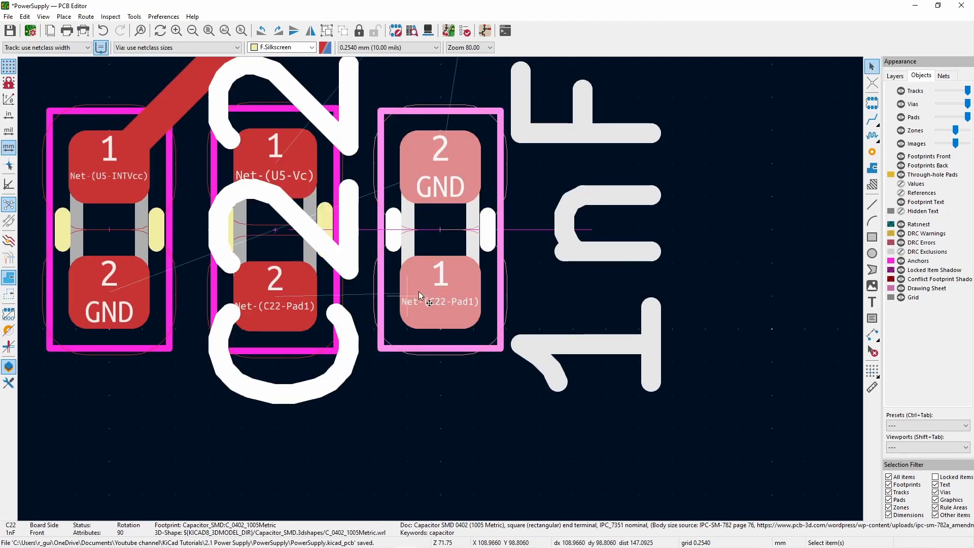
{"action": "left_click", "coordinate": [282, 245]}
{"action": "key", "text": "Escape"}
- Route C22 to R16 and R16 to U5's Vc pin 6, and connect GND pins 5 and 10 to U5's center pad
{"action": "left_click", "coordinate": [872, 119]}
{"action": "left_click", "coordinate": [440, 292]}
{"action": "left_click", "coordinate": [275, 297]}
{"action": "scroll", "coordinate": [275, 164], "scroll_direction": "down", "scroll_amount": 4}
{"action": "scroll", "coordinate": [464, 263], "scroll_direction": "up", "scroll_amount": 2}
{"action": "left_click", "coordinate": [395, 333]}
{"action": "left_click", "coordinate": [542, 154]}
{"action": "scroll", "coordinate": [677, 135], "scroll_direction": "down", "scroll_amount": 2}
{"action": "scroll", "coordinate": [558, 298], "scroll_direction": "up", "scroll_amount": 3}
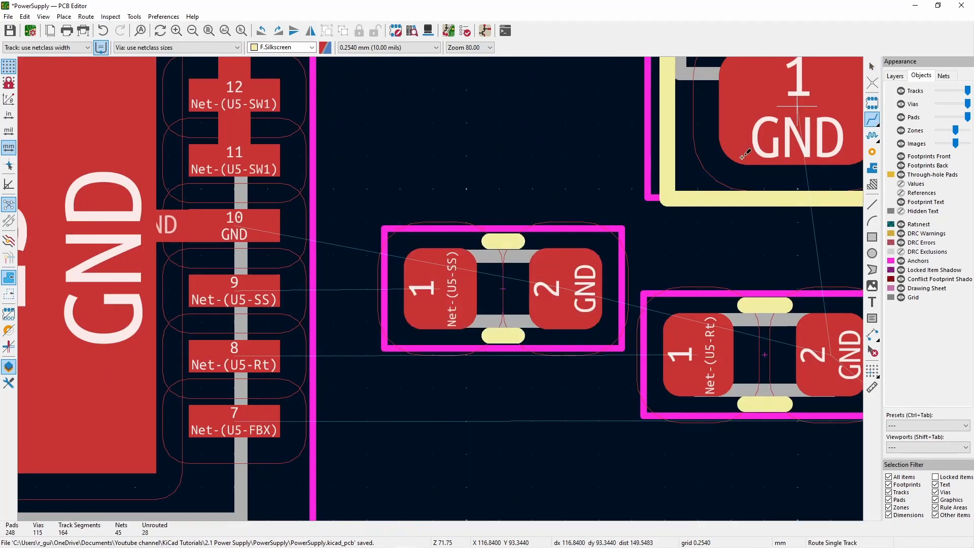
- Try a track from C21's SS pad to U5 pin 9 and delete it
{"action": "left_click", "coordinate": [440, 289]}
{"action": "left_click", "coordinate": [234, 290]}
{"action": "scroll", "coordinate": [368, 291], "scroll_direction": "down", "scroll_amount": 2}
{"action": "key", "text": "Escape"}
{"action": "left_click", "coordinate": [426, 288]}
{"action": "key", "text": "Delete"}
- Compare the position values of U5's pad 9 and capacitor C21 in their properties
{"action": "scroll", "coordinate": [427, 288], "scroll_direction": "up", "scroll_amount": 2}
{"action": "scroll", "coordinate": [440, 290], "scroll_direction": "up", "scroll_amount": 2}
{"action": "double_click", "coordinate": [336, 307]}
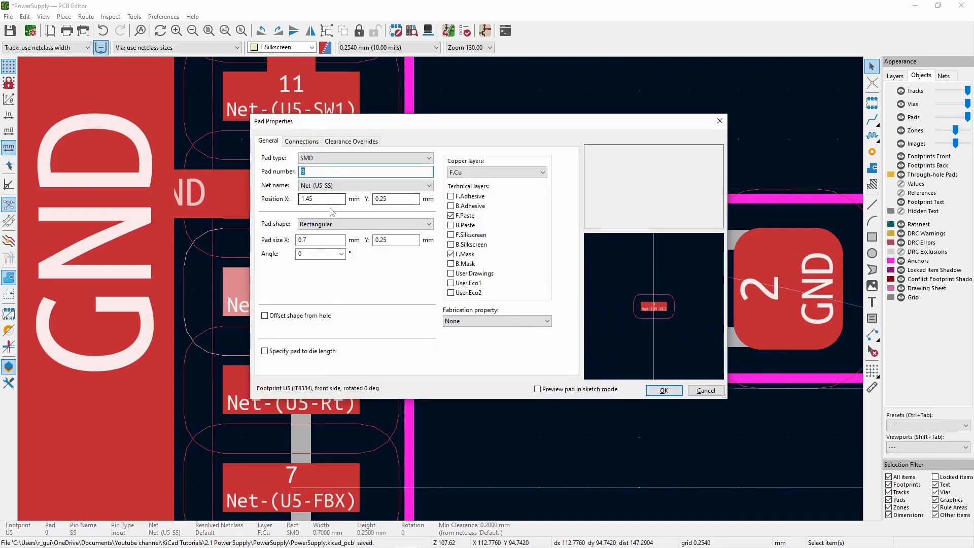
{"action": "left_click", "coordinate": [672, 393]}
{"action": "double_click", "coordinate": [631, 368]}
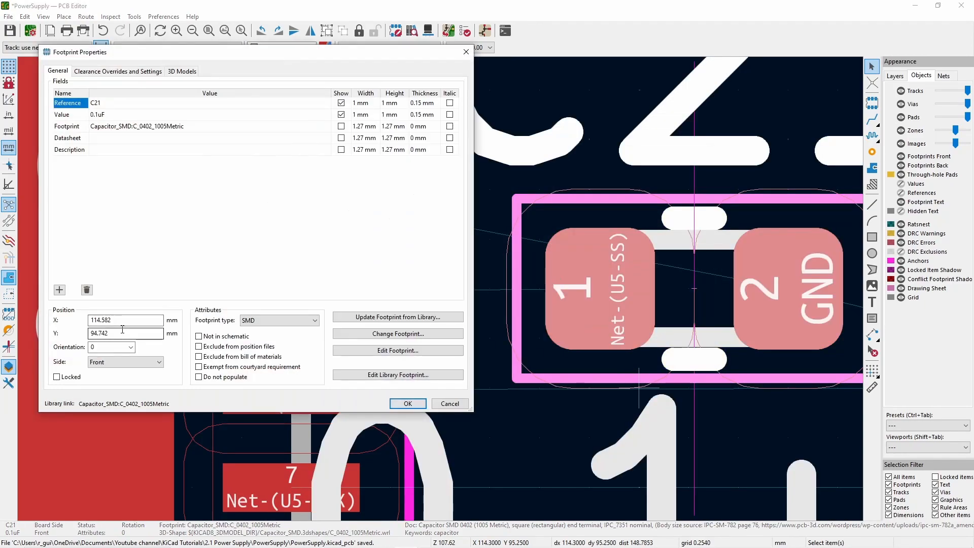
{"action": "left_click", "coordinate": [407, 402]}
{"action": "double_click", "coordinate": [324, 290]}
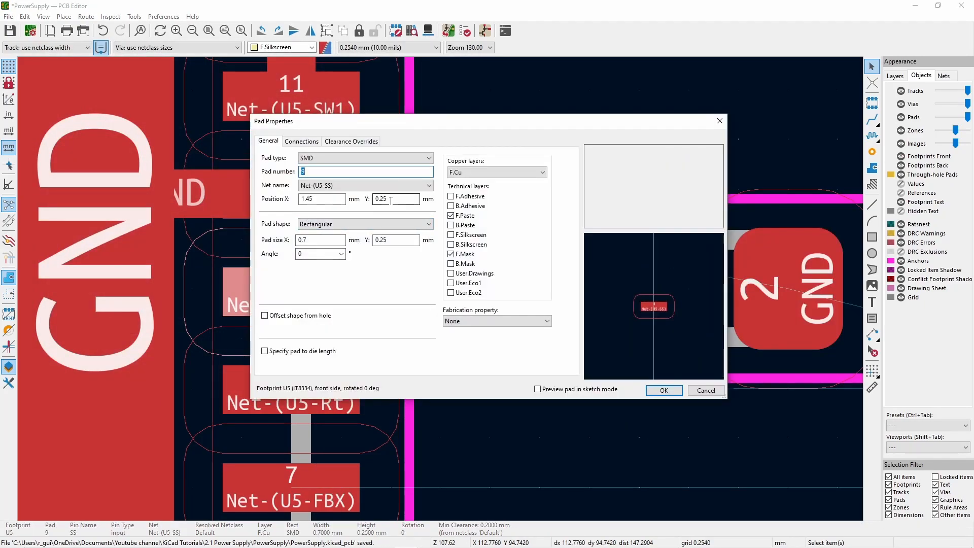
{"action": "left_click", "coordinate": [720, 121]}
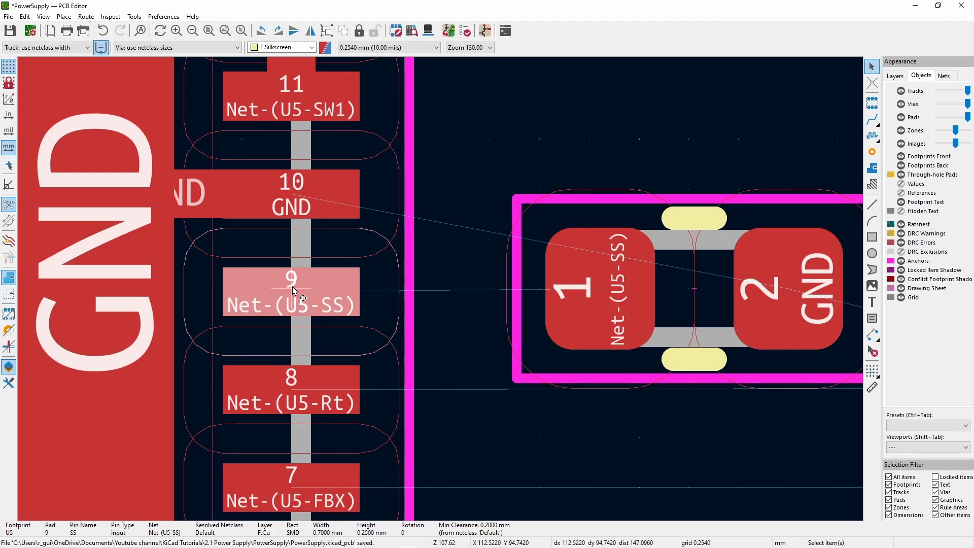
{"action": "double_click", "coordinate": [690, 289]}
{"action": "left_click", "coordinate": [407, 403]}
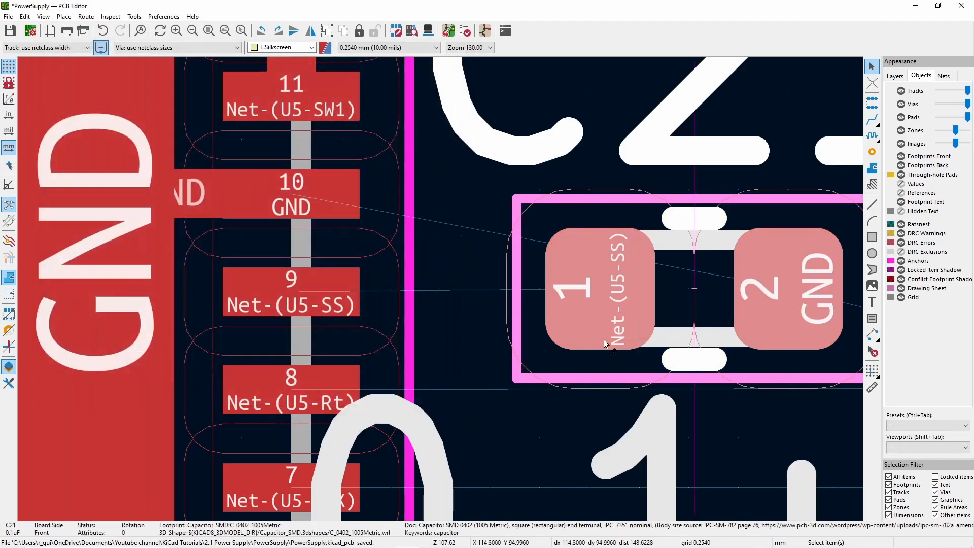
- Route a track between U5's SS pin 9 and pad 1 of C21
{"action": "key", "text": "x"}
{"action": "left_click", "coordinate": [600, 288]}
{"action": "scroll", "coordinate": [600, 289], "scroll_direction": "down", "scroll_amount": 2}
{"action": "key", "text": "Escape"}
- Place R15 directly below C21 and align the two parts beside U5's SS and Rt pins
{"action": "left_click_drag", "start_coordinate": [655, 336], "coordinate": [502, 402]}
{"action": "left_click_drag", "start_coordinate": [509, 316], "coordinate": [528, 321]}
{"action": "left_click_drag", "start_coordinate": [503, 426], "coordinate": [504, 408]}
{"action": "left_click", "coordinate": [501, 257]}
{"action": "scroll", "coordinate": [319, 377], "scroll_direction": "down", "scroll_amount": 1}
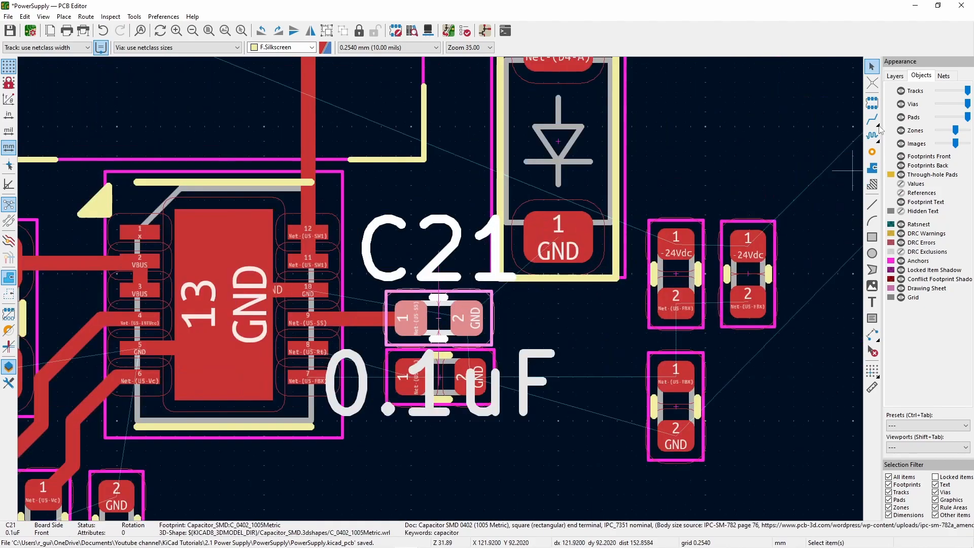
- Route a track from U5's Rt pin 8 to pad 1 of R15
{"action": "key", "text": "x"}
{"action": "left_click", "coordinate": [412, 378]}
{"action": "scroll", "coordinate": [387, 449], "scroll_direction": "up", "scroll_amount": 2}
{"action": "key", "text": "Escape"}
{"action": "scroll", "coordinate": [539, 156], "scroll_direction": "down", "scroll_amount": 4}
{"action": "scroll", "coordinate": [413, 287], "scroll_direction": "up", "scroll_amount": 2}
{"action": "left_click", "coordinate": [441, 291]}
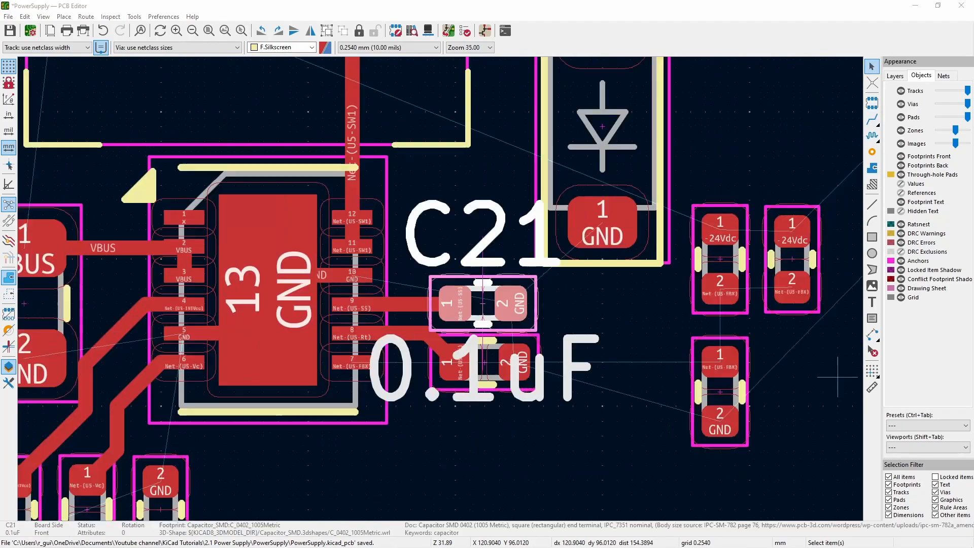
- Rotate D4 to lie horizontally and move it up, away from C21
{"action": "scroll", "coordinate": [512, 391], "scroll_direction": "down", "scroll_amount": 1}
{"action": "scroll", "coordinate": [508, 173], "scroll_direction": "down", "scroll_amount": 1}
{"action": "left_click_drag", "start_coordinate": [459, 218], "coordinate": [474, 157]}
{"action": "key", "text": "r"}
- Space C21 and R15 further apart vertically and delete their tracks to U5 pins 9 and 8
{"action": "scroll", "coordinate": [393, 266], "scroll_direction": "up", "scroll_amount": 2}
{"action": "left_click_drag", "start_coordinate": [394, 352], "coordinate": [396, 330]}
{"action": "left_click", "coordinate": [330, 377]}
{"action": "left_click", "coordinate": [350, 387]}
{"action": "key", "text": "Delete"}
{"action": "key", "text": "Delete"}
{"action": "key", "text": "Delete"}
{"action": "mouse_move", "coordinate": [396, 456]}
{"action": "left_mouse_down"}
{"action": "mouse_move", "coordinate": [395, 433]}
{"action": "mouse_move", "coordinate": [396, 446]}
{"action": "left_mouse_up"}
- Rotate the two -24Vdc-to-FBX parts and stack them below R15, with R18 turned horizontal beside them
{"action": "scroll", "coordinate": [772, 510], "scroll_direction": "down", "scroll_amount": 1}
{"action": "scroll", "coordinate": [241, 198], "scroll_direction": "down", "scroll_amount": 1}
{"action": "left_click_drag", "start_coordinate": [558, 215], "coordinate": [322, 378]}
{"action": "key", "text": "r"}
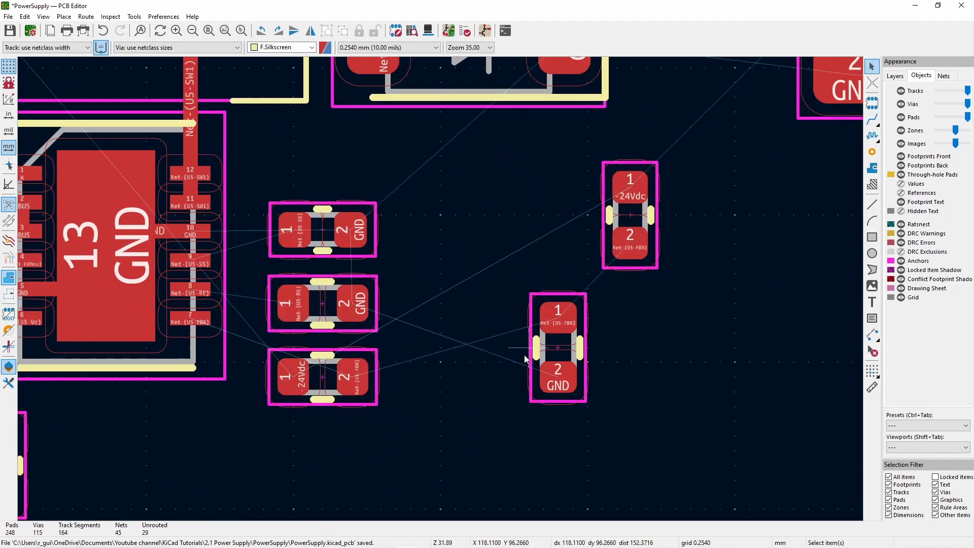
{"action": "key", "text": "r"}
{"action": "left_click_drag", "start_coordinate": [558, 347], "coordinate": [455, 377]}
{"action": "left_click_drag", "start_coordinate": [630, 215], "coordinate": [322, 450]}
{"action": "key", "text": "r"}
{"action": "scroll", "coordinate": [308, 274], "scroll_direction": "down", "scroll_amount": 1}
- Even out the vertical spacing of the C21 and R15 column and shift the feedback parts into line with it
{"action": "scroll", "coordinate": [440, 288], "scroll_direction": "up", "scroll_amount": 1}
{"action": "scroll", "coordinate": [440, 277], "scroll_direction": "up", "scroll_amount": 1}
{"action": "left_click_drag", "start_coordinate": [463, 353], "coordinate": [463, 332]}
{"action": "left_click_drag", "start_coordinate": [462, 242], "coordinate": [463, 222]}
{"action": "left_click", "coordinate": [419, 463]}
{"action": "scroll", "coordinate": [507, 443], "scroll_direction": "down", "scroll_amount": 1}
{"action": "left_click_drag", "start_coordinate": [352, 265], "coordinate": [616, 416]}
{"action": "mouse_move", "coordinate": [409, 379]}
{"action": "left_mouse_down"}
{"action": "mouse_move", "coordinate": [406, 354]}
{"action": "mouse_move", "coordinate": [407, 363]}
{"action": "left_mouse_up"}
- Route U5's Rt pin 8 to R15 and SS pin 9 to C21
{"action": "left_click", "coordinate": [872, 120]}
{"action": "scroll", "coordinate": [381, 215], "scroll_direction": "up", "scroll_amount": 2}
{"action": "left_click", "coordinate": [209, 289]}
{"action": "left_click", "coordinate": [405, 285]}
{"action": "left_click", "coordinate": [208, 224]}
{"action": "left_click", "coordinate": [412, 124]}
{"action": "scroll", "coordinate": [374, 387], "scroll_direction": "down", "scroll_amount": 1}
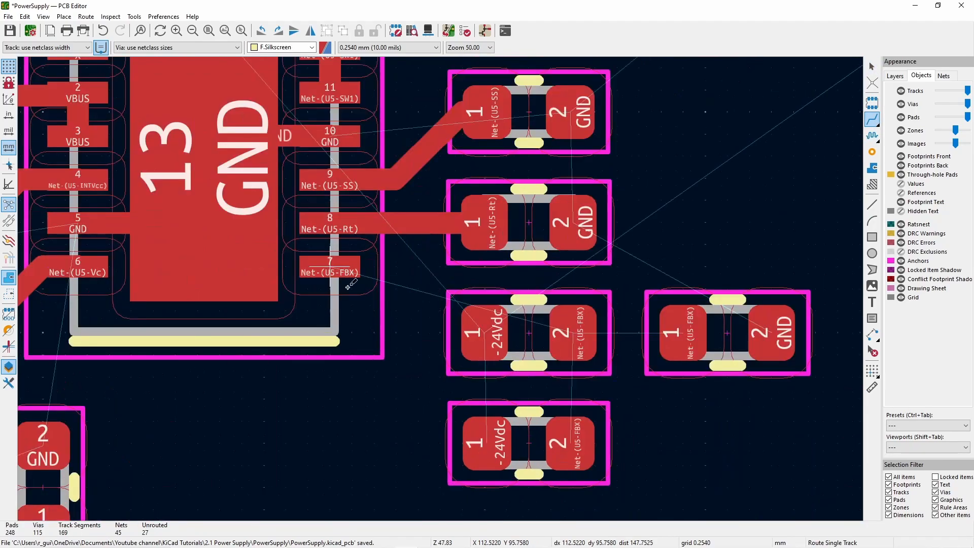
- Rotate both stacked -24Vdc-to-FBX parts by 180° so their FBX pads face U5
{"action": "left_click", "coordinate": [330, 266]}
{"action": "key", "text": "Escape"}
{"action": "key", "text": "Escape"}
{"action": "key", "text": "r"}
{"action": "key", "text": "r"}
{"action": "key", "text": "r"}
{"action": "key", "text": "r"}
- Route U5's FBX pin 7 to the FBX pads of both stacked parts and join their -24Vdc pads with a track
{"action": "left_click", "coordinate": [872, 119]}
{"action": "left_click", "coordinate": [487, 443]}
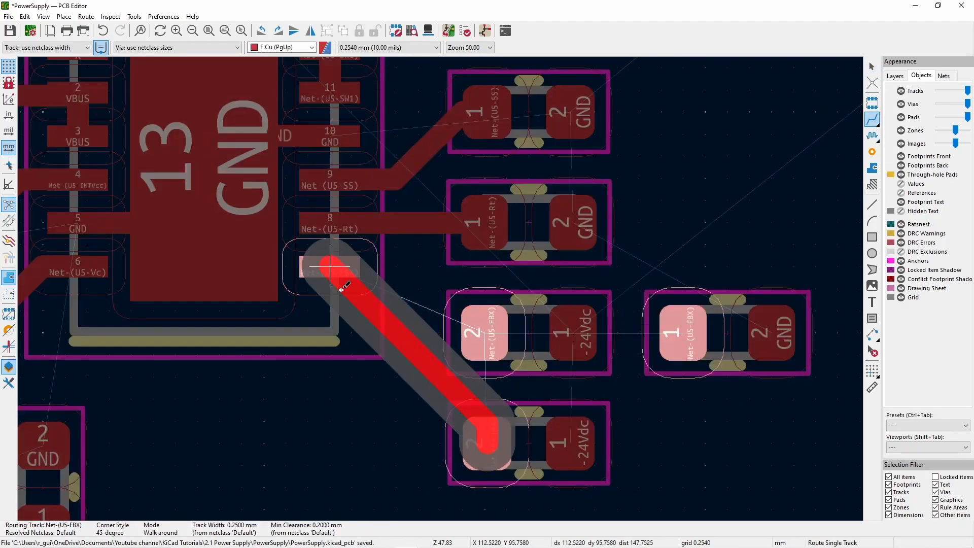
{"action": "left_click", "coordinate": [329, 266]}
{"action": "left_click", "coordinate": [485, 333]}
{"action": "left_click", "coordinate": [487, 443]}
{"action": "left_click", "coordinate": [485, 333]}
{"action": "left_click", "coordinate": [570, 443]}
{"action": "left_click", "coordinate": [573, 333]}
{"action": "scroll", "coordinate": [837, 377], "scroll_direction": "down", "scroll_amount": 1}
{"action": "left_click", "coordinate": [264, 258]}
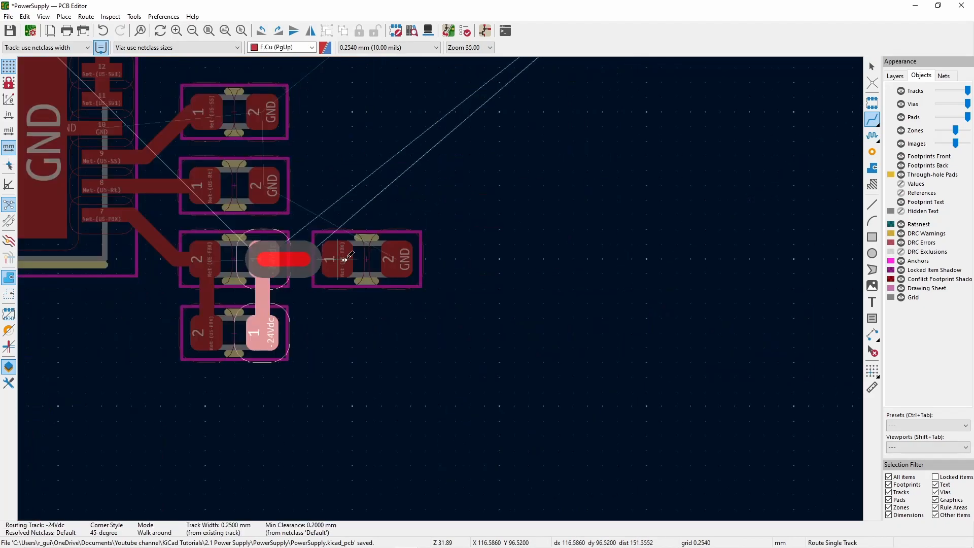
{"action": "key", "text": "Escape"}
{"action": "scroll", "coordinate": [294, 288], "scroll_direction": "up", "scroll_amount": 1}
{"action": "left_click", "coordinate": [504, 245]}
{"action": "left_click", "coordinate": [550, 244]}
- Move the FBX-to-GND part below U5 beside the feedback stack and rotate it upright with its FBX pad on top
{"action": "scroll", "coordinate": [551, 245], "scroll_direction": "down", "scroll_amount": 2}
{"action": "left_click", "coordinate": [460, 288]}
{"action": "key", "text": "m"}
{"action": "key", "text": "r"}
{"action": "key", "text": "r"}
{"action": "key", "text": "r"}
{"action": "left_click", "coordinate": [264, 358]}
- Route the moved part's FBX pad to the FBX pad of the lower stacked feedback part
{"action": "left_click", "coordinate": [872, 120]}
{"action": "left_click", "coordinate": [264, 337]}
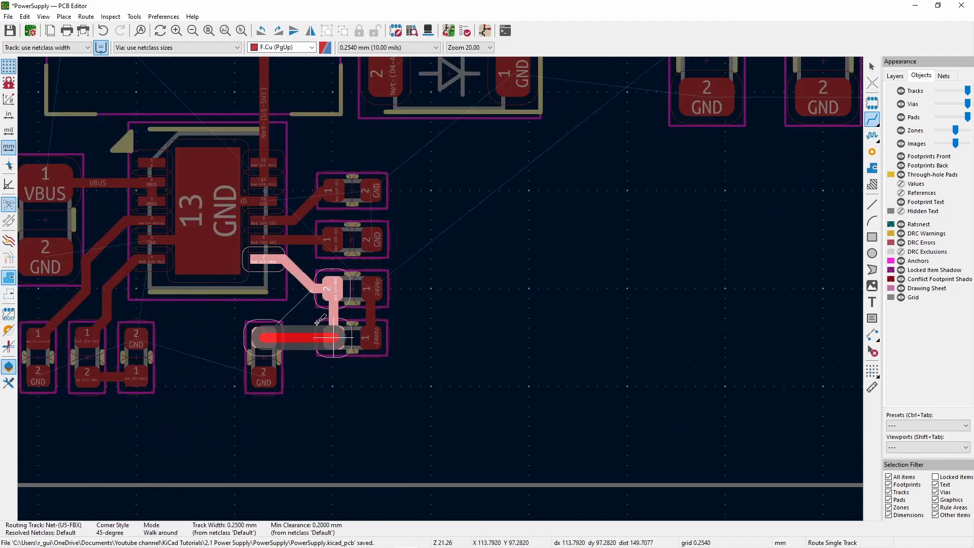
{"action": "left_click", "coordinate": [333, 337]}
{"action": "key", "text": "Escape"}
- Delete the Net-(D4-A) track segments running from the capacitor beside L3 to diode D4
{"action": "scroll", "coordinate": [391, 258], "scroll_direction": "down", "scroll_amount": 1}
{"action": "scroll", "coordinate": [486, 297], "scroll_direction": "up", "scroll_amount": 2}
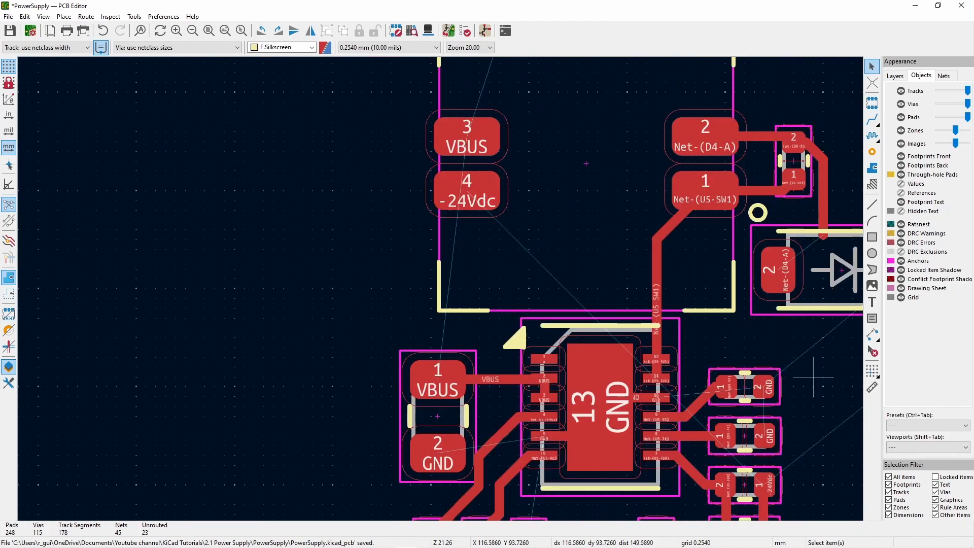
{"action": "scroll", "coordinate": [440, 300], "scroll_direction": "down", "scroll_amount": 2}
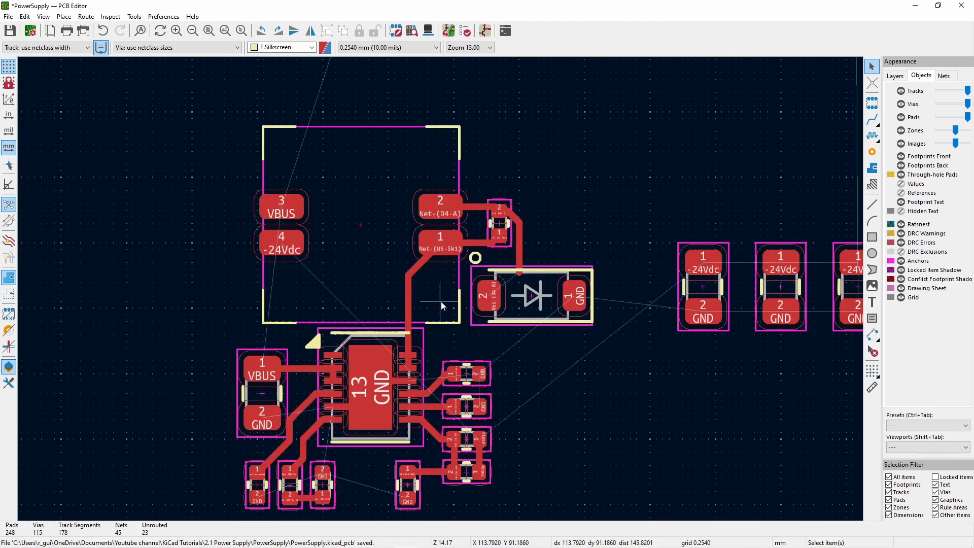
{"action": "scroll", "coordinate": [558, 213], "scroll_direction": "up", "scroll_amount": 5}
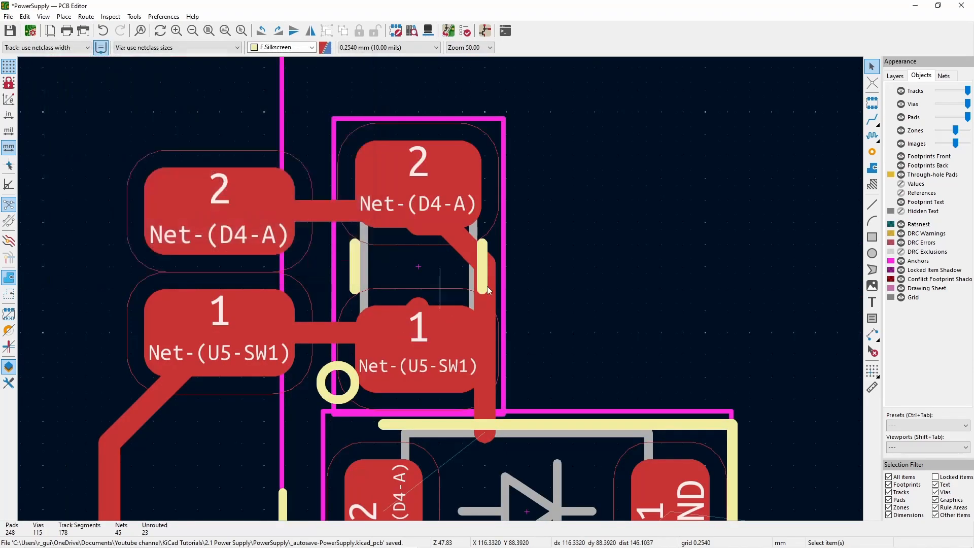
{"action": "scroll", "coordinate": [409, 274], "scroll_direction": "down", "scroll_amount": 3}
{"action": "left_click", "coordinate": [408, 272]}
{"action": "key", "text": "Delete"}
{"action": "left_click", "coordinate": [398, 262]}
{"action": "key", "text": "Delete"}
{"action": "left_click", "coordinate": [392, 294]}
{"action": "key", "text": "Delete"}
- Move diode D4 beside the capacitor next to L3 and rotate it upright with its D4-A pad on top
{"action": "left_click_drag", "start_coordinate": [439, 387], "coordinate": [490, 308]}
{"action": "key", "text": "r"}
{"action": "key", "text": "r"}
{"action": "key", "text": "r"}
- Try placing two of the -24Vdc output capacitors, including C26, side by side on the far side of L3
{"action": "scroll", "coordinate": [480, 446], "scroll_direction": "down", "scroll_amount": 2}
{"action": "left_click_drag", "start_coordinate": [705, 378], "coordinate": [108, 225]}
{"action": "key", "text": "r"}
{"action": "key", "text": "r"}
{"action": "key", "text": "r"}
{"action": "key", "text": "r"}
{"action": "left_click", "coordinate": [108, 227]}
{"action": "left_click", "coordinate": [662, 241]}
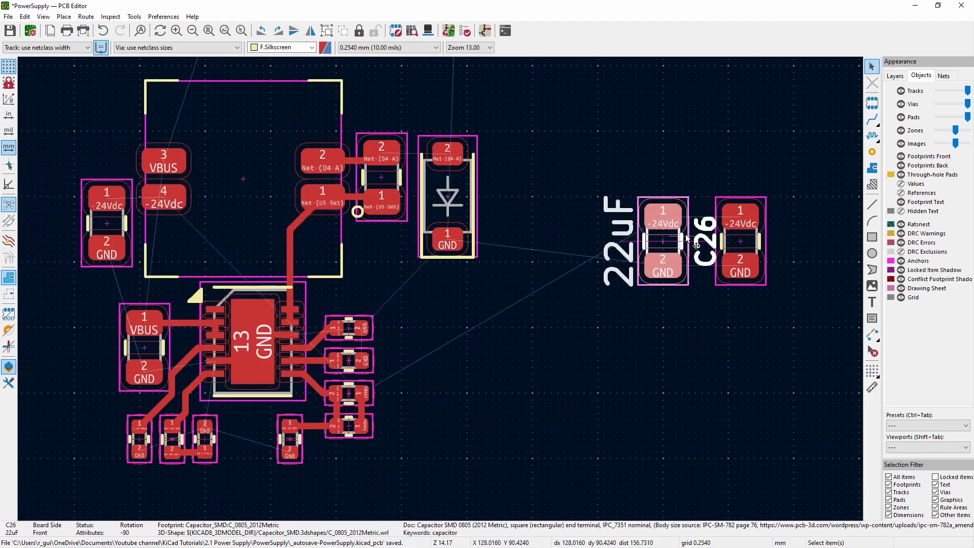
{"action": "key", "text": "m"}
{"action": "scroll", "coordinate": [440, 289], "scroll_direction": "up", "scroll_amount": 2}
{"action": "left_click", "coordinate": [384, 242]}
{"action": "scroll", "coordinate": [440, 289], "scroll_direction": "down", "scroll_amount": 2}
- Line up the three -24Vdc output capacitors above D4 and its neighbouring capacitor, rotated with their -24Vdc pads at the bottom
{"action": "key", "text": "r"}
{"action": "left_click_drag", "start_coordinate": [146, 314], "coordinate": [440, 191]}
{"action": "key", "text": "r"}
{"action": "left_click_drag", "start_coordinate": [88, 314], "coordinate": [525, 164]}
{"action": "key", "text": "r"}
{"action": "left_click_drag", "start_coordinate": [439, 190], "coordinate": [420, 170]}
{"action": "left_click_drag", "start_coordinate": [525, 163], "coordinate": [479, 170]}
{"action": "key", "text": "r"}
{"action": "key", "text": "r"}
{"action": "key", "text": "r"}
{"action": "left_click_drag", "start_coordinate": [779, 333], "coordinate": [538, 170]}
{"action": "middle_click_drag", "start_coordinate": [448, 382], "coordinate": [427, 283]}
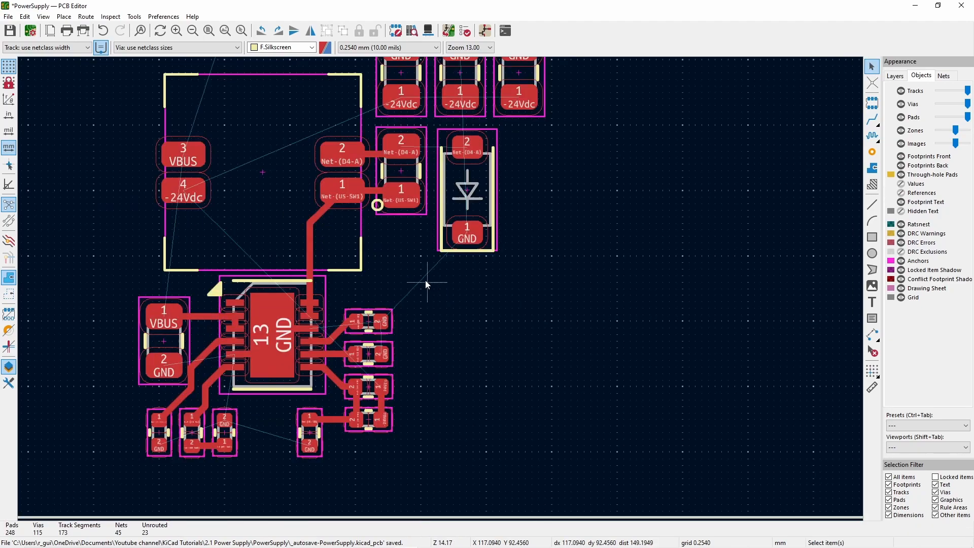
{"action": "scroll", "coordinate": [361, 239], "scroll_direction": "up", "scroll_amount": 4}
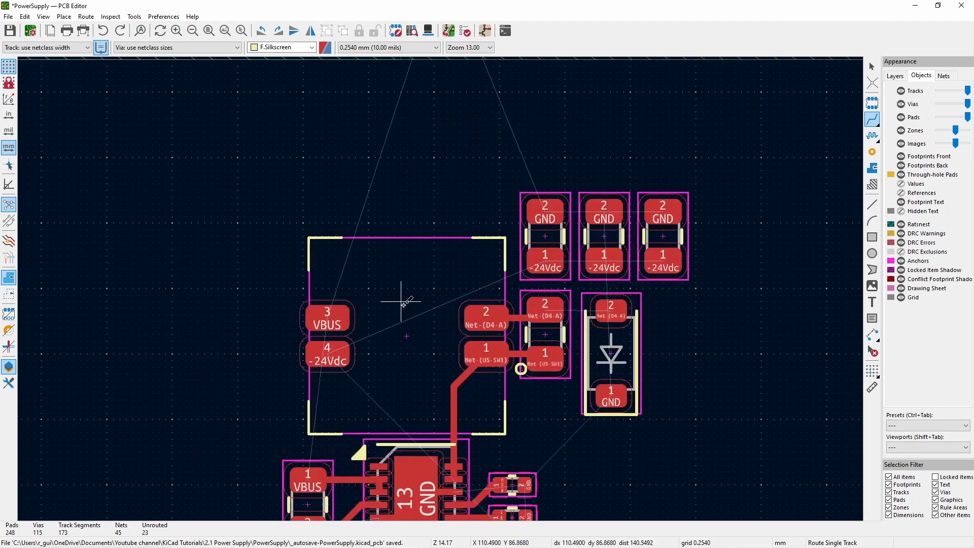
{"action": "left_click", "coordinate": [873, 168]}
{"action": "left_click", "coordinate": [304, 415]}
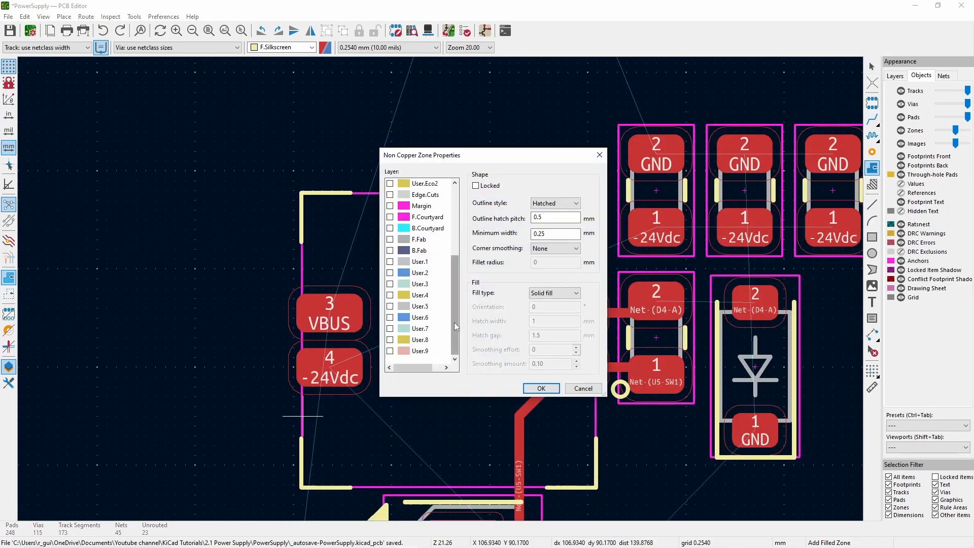
{"action": "key", "text": "Escape"}
- Start a copper zone on F.Cu at L3's -24Vdc pad, assigned to net -24Vdc with solid pad connections
{"action": "left_click", "coordinate": [896, 76]}
{"action": "left_click", "coordinate": [919, 87]}
{"action": "left_click", "coordinate": [303, 406]}
{"action": "left_click", "coordinate": [156, 142]}
{"action": "left_click", "coordinate": [401, 370]}
{"action": "left_click", "coordinate": [303, 416]}
{"action": "left_click", "coordinate": [270, 278]}
{"action": "left_click", "coordinate": [264, 287]}
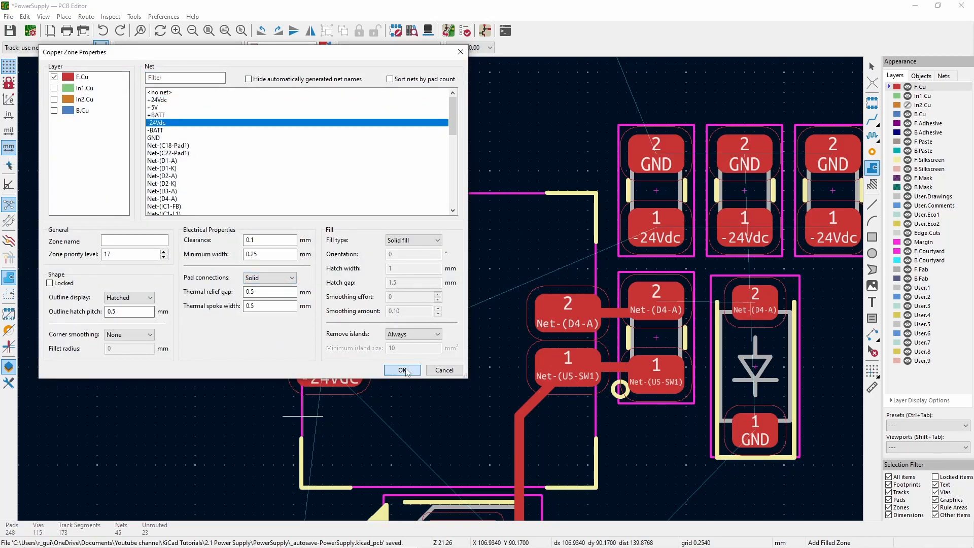
{"action": "left_click", "coordinate": [402, 371]}
- Outline the -24Vdc zone from L3's pad 4 across to the -24Vdc pads of the three output capacitors and close it
{"action": "left_click", "coordinate": [450, 416]}
{"action": "left_click", "coordinate": [520, 251]}
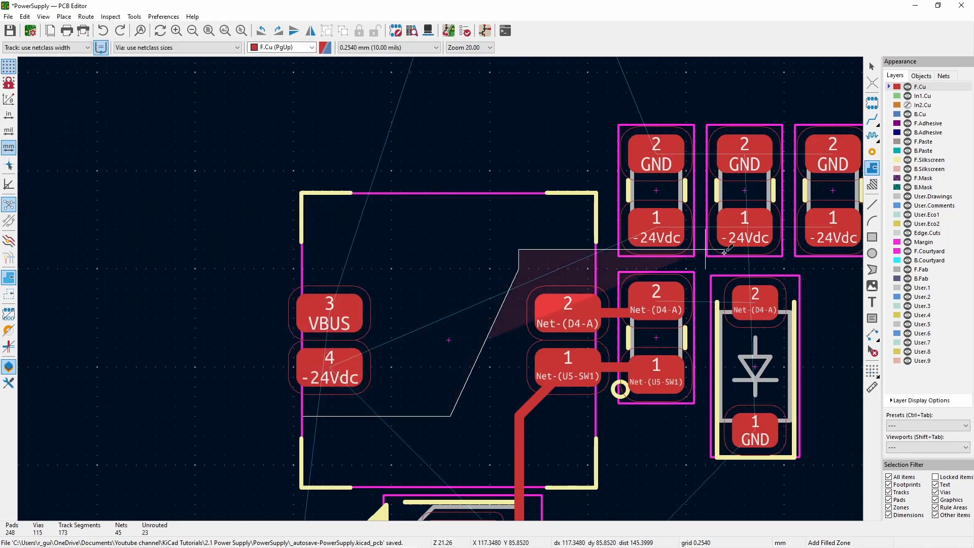
{"action": "scroll", "coordinate": [528, 261], "scroll_direction": "down", "scroll_amount": 1}
{"action": "left_click", "coordinate": [453, 289]}
{"action": "left_click", "coordinate": [453, 256]}
{"action": "left_click", "coordinate": [160, 255]}
{"action": "left_click", "coordinate": [133, 263]}
{"action": "scroll", "coordinate": [139, 269], "scroll_direction": "up", "scroll_amount": 3}
{"action": "right_click", "coordinate": [442, 288]}
{"action": "left_click", "coordinate": [484, 332]}
{"action": "left_click", "coordinate": [419, 245]}
{"action": "scroll", "coordinate": [439, 400], "scroll_direction": "down", "scroll_amount": 2}
{"action": "scroll", "coordinate": [429, 365], "scroll_direction": "up", "scroll_amount": 1}
{"action": "left_click", "coordinate": [440, 262]}
{"action": "double_click", "coordinate": [295, 262]}
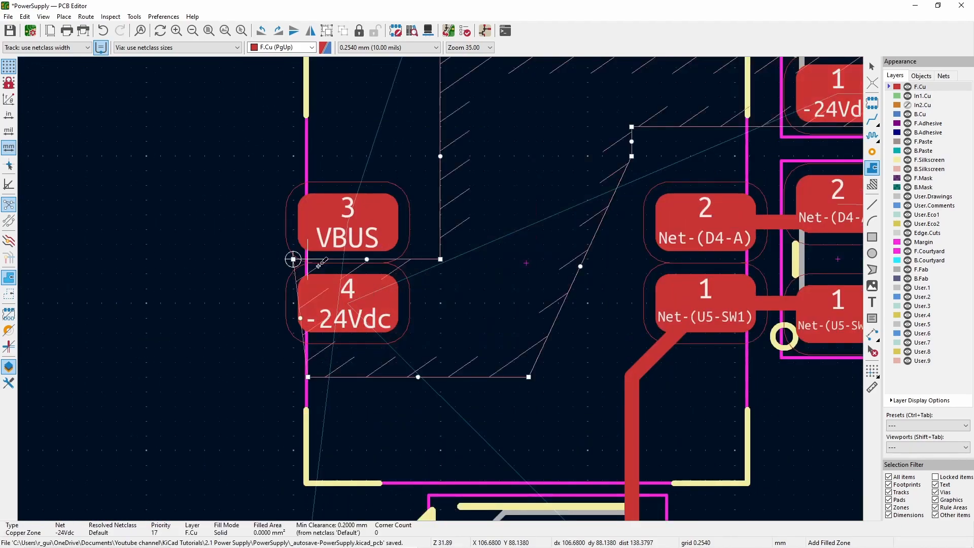
- Leave the zone tool and fill all zones
{"action": "key", "text": "Escape"}
{"action": "scroll", "coordinate": [309, 276], "scroll_direction": "up", "scroll_amount": 1}
{"action": "left_click", "coordinate": [421, 272]}
{"action": "scroll", "coordinate": [517, 297], "scroll_direction": "down", "scroll_amount": 1}
{"action": "key", "text": "b"}
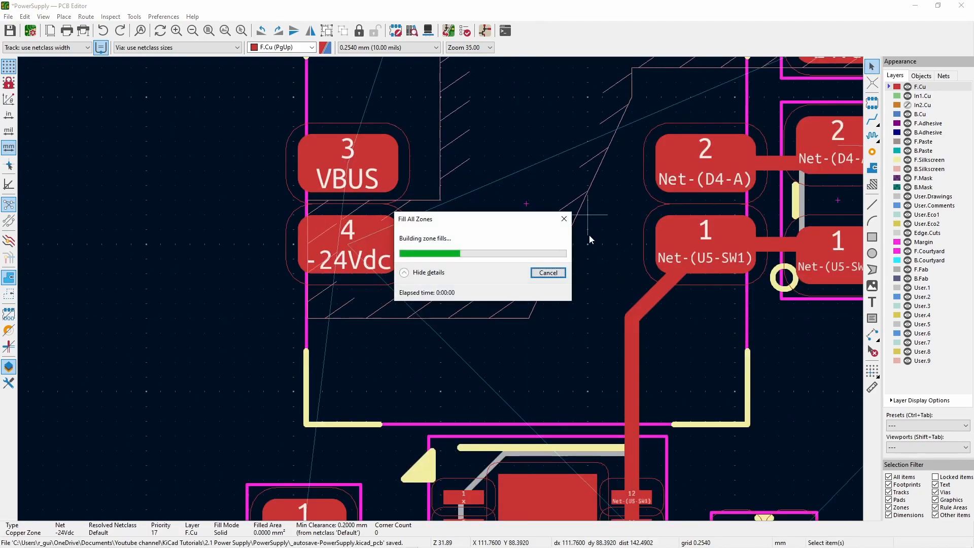
- Reshape the -24Vdc zone's slanted inner edge into a right-angled outline clear of L3's D4-A pad and refill the zones
{"action": "scroll", "coordinate": [561, 222], "scroll_direction": "down", "scroll_amount": 3}
{"action": "scroll", "coordinate": [671, 263], "scroll_direction": "up", "scroll_amount": 3}
{"action": "left_click_drag", "start_coordinate": [396, 260], "coordinate": [512, 260]}
{"action": "left_click_drag", "start_coordinate": [293, 509], "coordinate": [352, 509]}
{"action": "left_click_drag", "start_coordinate": [396, 289], "coordinate": [354, 260]}
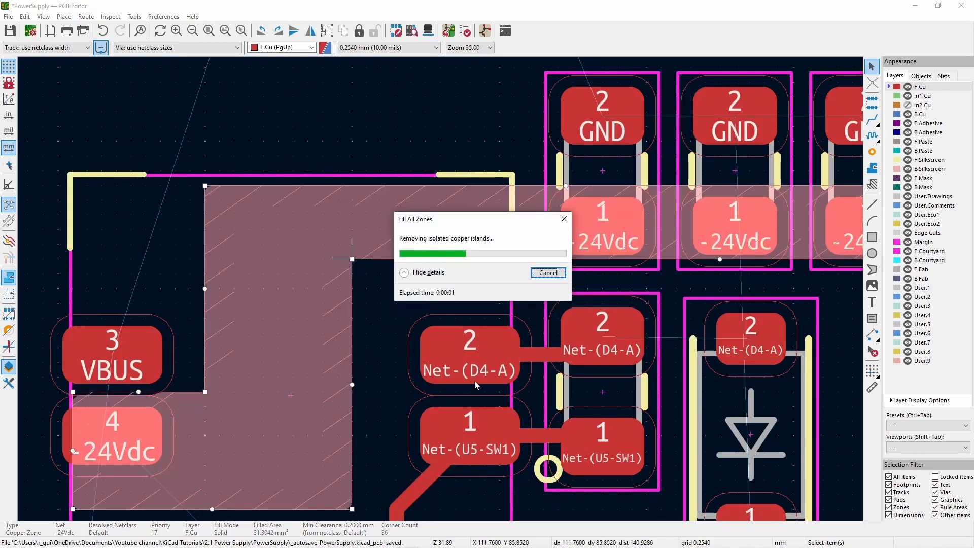
- Draw a rectangular F.Cu zone on Net-(D4-A) covering pad 2 of L3, the neighbouring capacitor and D4
{"action": "scroll", "coordinate": [371, 281], "scroll_direction": "down", "scroll_amount": 2}
{"action": "left_click", "coordinate": [185, 308]}
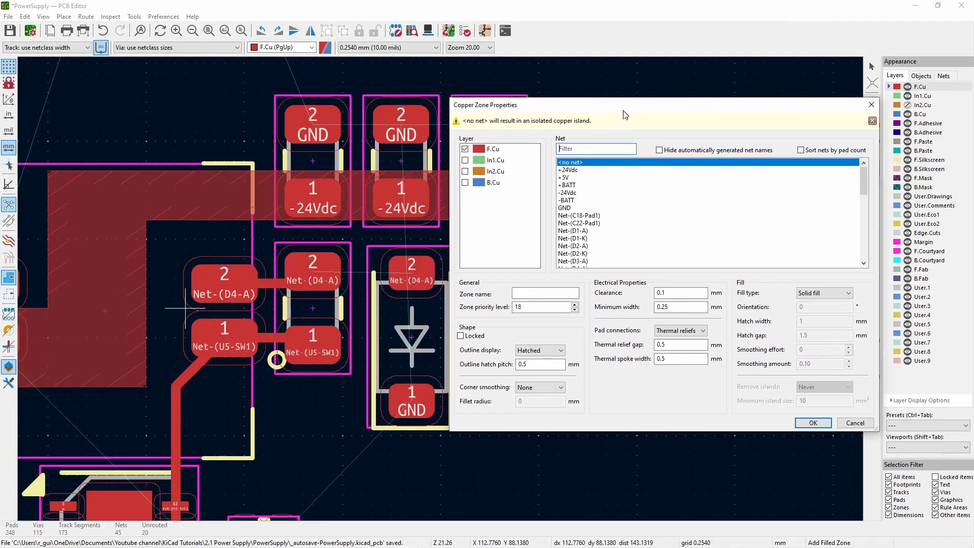
{"action": "left_click", "coordinate": [758, 427]}
{"action": "scroll", "coordinate": [214, 279], "scroll_direction": "up", "scroll_amount": 2}
{"action": "scroll", "coordinate": [701, 357], "scroll_direction": "down", "scroll_amount": 3}
{"action": "left_click", "coordinate": [523, 288]}
{"action": "left_click", "coordinate": [523, 242]}
{"action": "double_click", "coordinate": [342, 243]}
{"action": "scroll", "coordinate": [461, 445], "scroll_direction": "up", "scroll_amount": 1}
{"action": "key", "text": "Escape"}
- Set the Net-(D4-A) zone's pad connections to Solid and refill the zones
{"action": "left_click", "coordinate": [293, 142]}
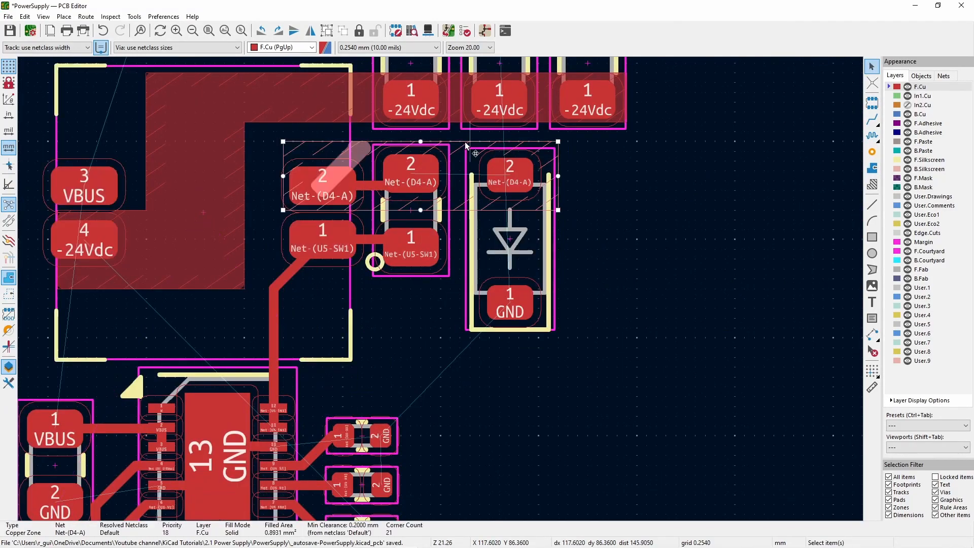
{"action": "double_click", "coordinate": [469, 142]}
{"action": "left_click", "coordinate": [621, 336]}
{"action": "left_click", "coordinate": [616, 347]}
{"action": "key", "text": "Return"}
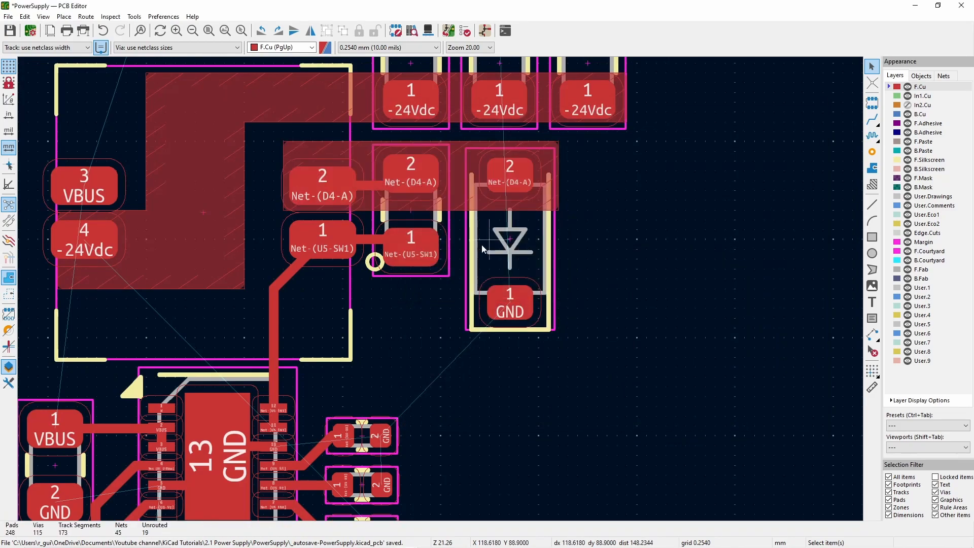
- Switch the grid to 0.1270 mm and start an F.Cu zone on Net-(U5-SW1) beside U5's SW1 pins
{"action": "scroll", "coordinate": [256, 435], "scroll_direction": "up", "scroll_amount": 4}
{"action": "key", "text": "Escape"}
{"action": "key", "text": "n"}
{"action": "left_click", "coordinate": [459, 279]}
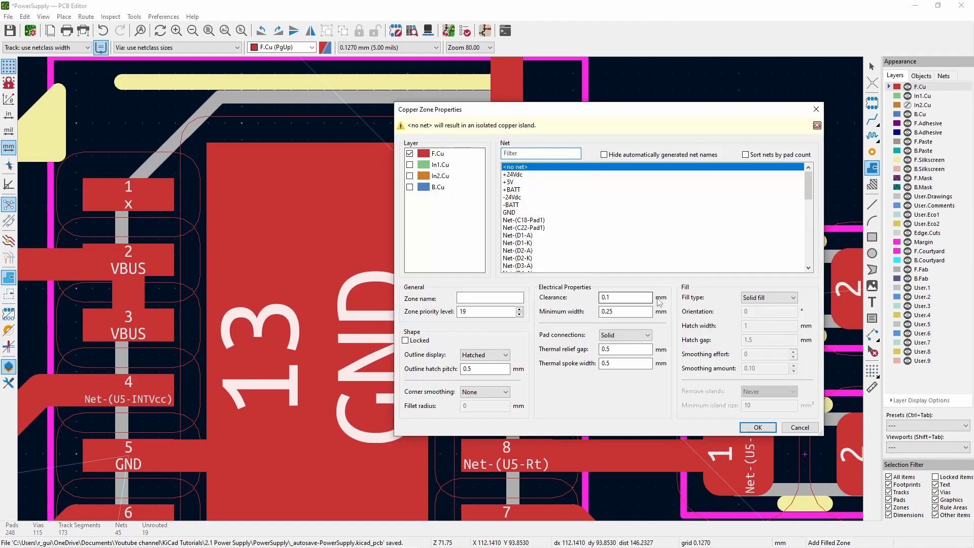
{"action": "scroll", "coordinate": [547, 291], "scroll_direction": "down", "scroll_amount": 5}
{"action": "left_click", "coordinate": [544, 298]}
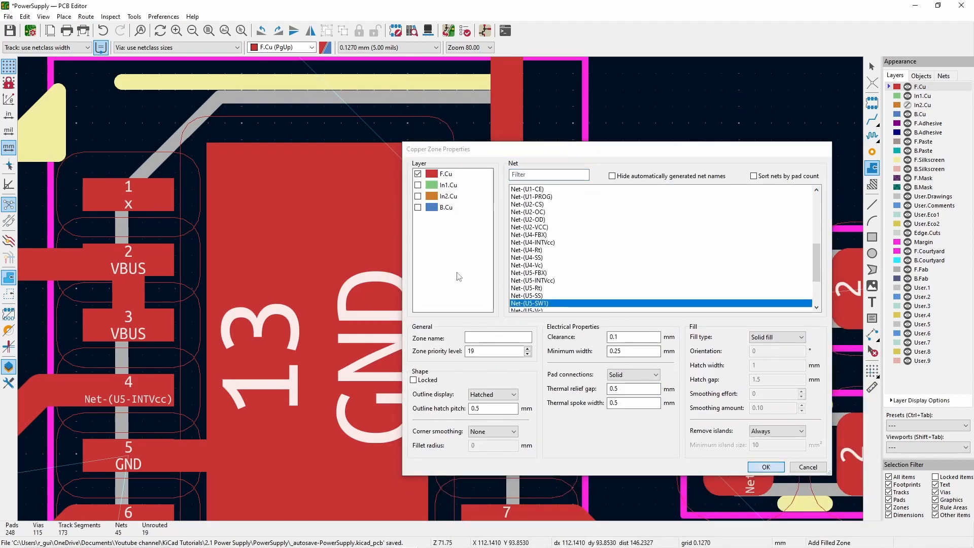
{"action": "left_click", "coordinate": [766, 467]}
- Outline the Net-(U5-SW1) zone around U5's SW1 pins, L3's pad 1 and the neighbouring capacitor's pad 1, and fill all zones
{"action": "left_click", "coordinate": [653, 271]}
{"action": "scroll", "coordinate": [654, 256], "scroll_direction": "down", "scroll_amount": 2}
{"action": "left_click", "coordinate": [440, 260]}
{"action": "scroll", "coordinate": [490, 260], "scroll_direction": "down", "scroll_amount": 2}
{"action": "scroll", "coordinate": [441, 293], "scroll_direction": "up", "scroll_amount": 2}
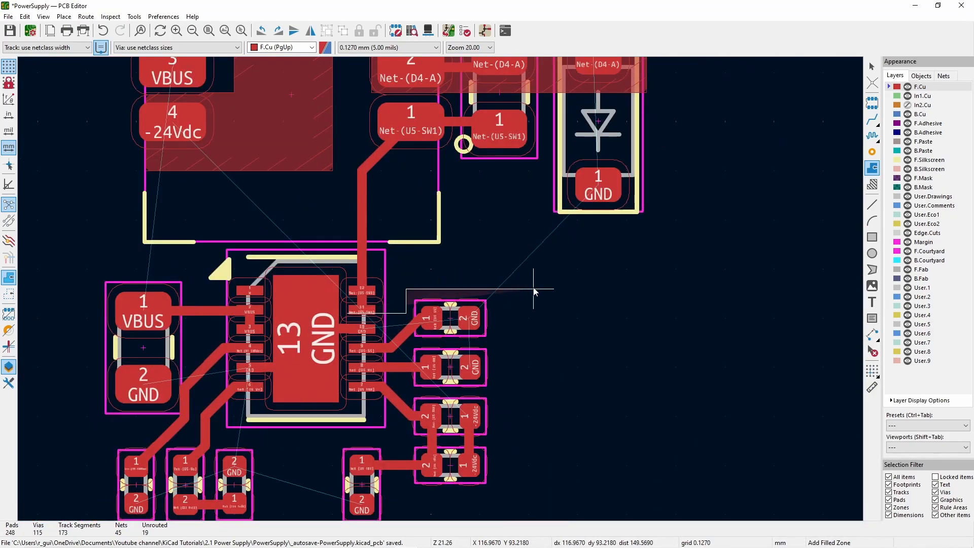
{"action": "left_click", "coordinate": [507, 290]}
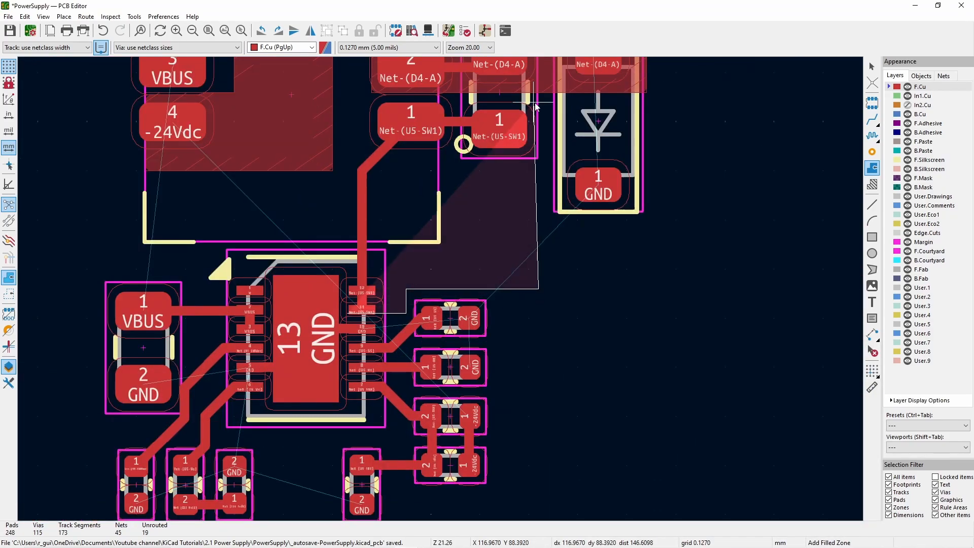
{"action": "double_click", "coordinate": [347, 103]}
{"action": "key", "text": "Escape"}
{"action": "key", "text": "b"}
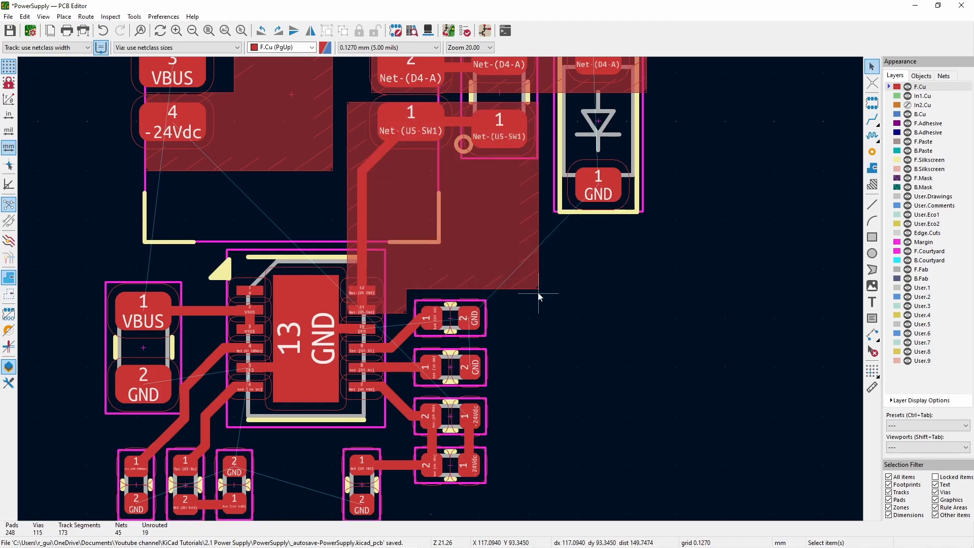
- Try Chamfer corner smoothing on the Net-(U5-SW1) zone
{"action": "left_click", "coordinate": [543, 288]}
{"action": "scroll", "coordinate": [453, 283], "scroll_direction": "up", "scroll_amount": 3}
{"action": "key", "text": "e"}
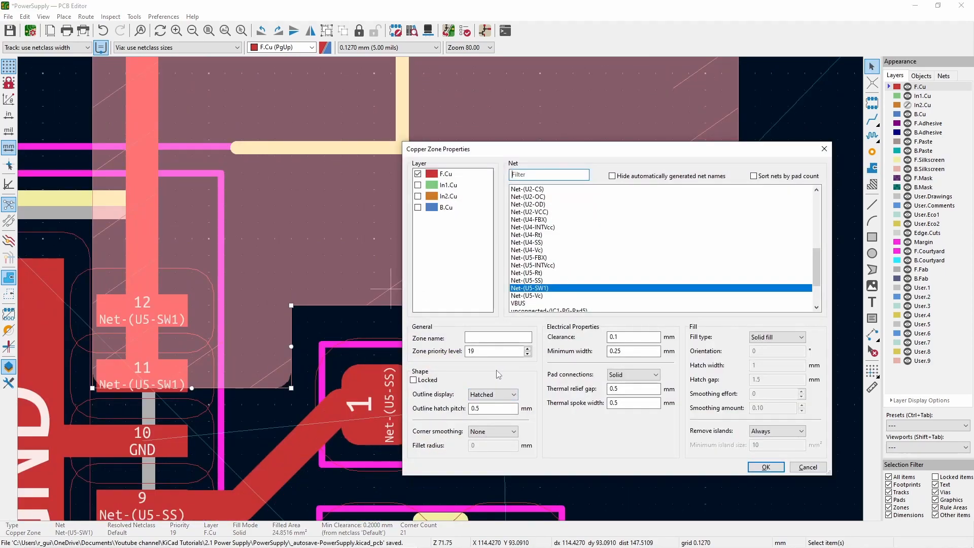
{"action": "left_click", "coordinate": [497, 431]}
{"action": "left_click", "coordinate": [495, 450]}
{"action": "left_click", "coordinate": [499, 432]}
{"action": "left_click", "coordinate": [495, 458]}
{"action": "left_click", "coordinate": [770, 465]}
{"action": "key", "text": "b"}
{"action": "left_click", "coordinate": [457, 306]}
{"action": "key", "text": "e"}
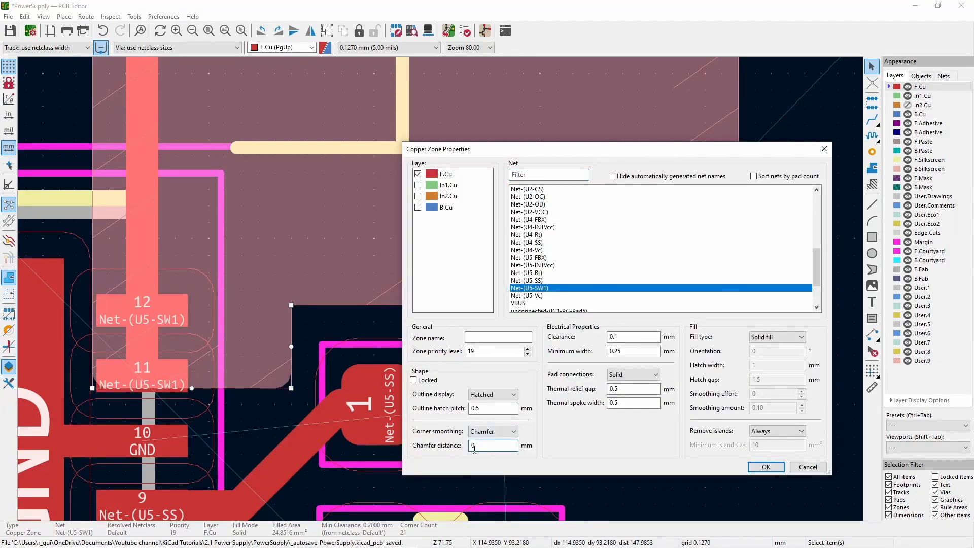
{"action": "left_click", "coordinate": [766, 467]}
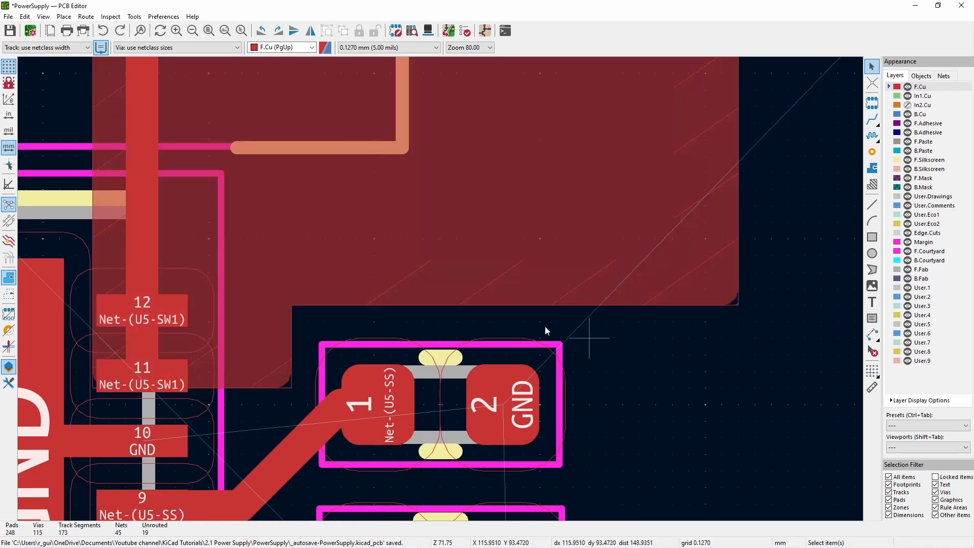
- Set the Net-(U5-SW1) zone's corner smoothing to Fillet
{"action": "left_click", "coordinate": [316, 306]}
{"action": "key", "text": "e"}
{"action": "left_click", "coordinate": [493, 431]}
{"action": "left_click", "coordinate": [495, 458]}
{"action": "left_click", "coordinate": [766, 467]}
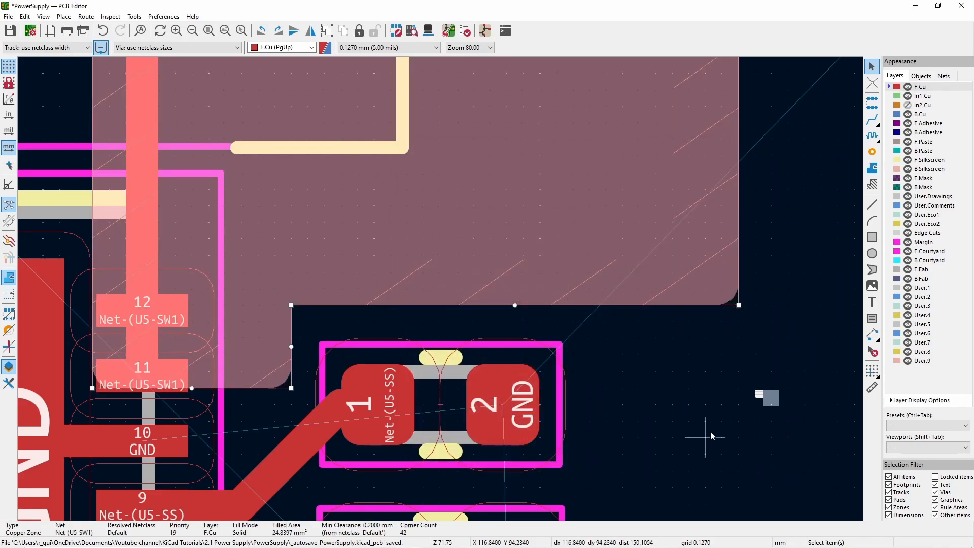
{"action": "left_click", "coordinate": [710, 430]}
- Examine how the -24Vdc zone fill runs around L3's VBUS and -24Vdc pads
{"action": "scroll", "coordinate": [709, 429], "scroll_direction": "down", "scroll_amount": 5}
{"action": "scroll", "coordinate": [294, 294], "scroll_direction": "up", "scroll_amount": 1}
{"action": "left_click", "coordinate": [430, 235]}
{"action": "scroll", "coordinate": [431, 234], "scroll_direction": "up", "scroll_amount": 4}
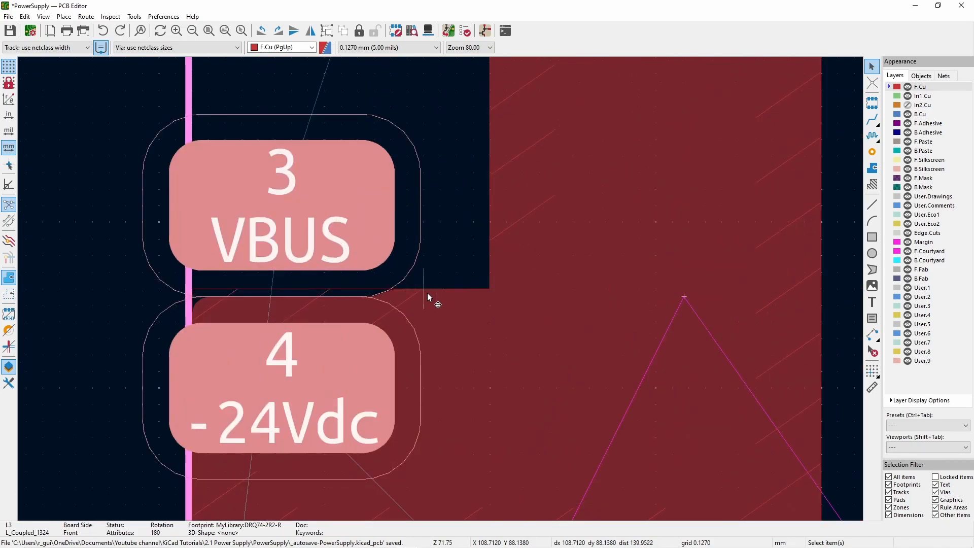
{"action": "scroll", "coordinate": [431, 291], "scroll_direction": "down", "scroll_amount": 3}
{"action": "scroll", "coordinate": [433, 366], "scroll_direction": "up", "scroll_amount": 1}
{"action": "key", "text": "Escape"}
{"action": "scroll", "coordinate": [446, 274], "scroll_direction": "down", "scroll_amount": 3}
- Start an F.Cu copper zone on net VBUS beside U5's VBUS pin 3
{"action": "left_click", "coordinate": [872, 167]}
{"action": "scroll", "coordinate": [406, 203], "scroll_direction": "up", "scroll_amount": 3}
{"action": "left_click", "coordinate": [373, 311]}
{"action": "left_click", "coordinate": [808, 467]}
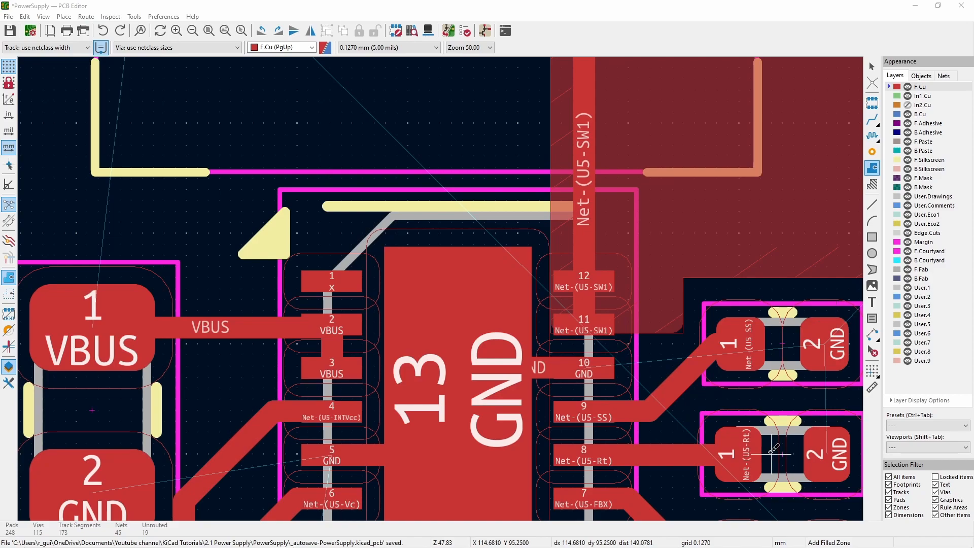
{"action": "left_click", "coordinate": [304, 377]}
{"action": "scroll", "coordinate": [541, 257], "scroll_direction": "down", "scroll_amount": 10}
{"action": "left_click", "coordinate": [532, 300]}
{"action": "left_click", "coordinate": [765, 465]}
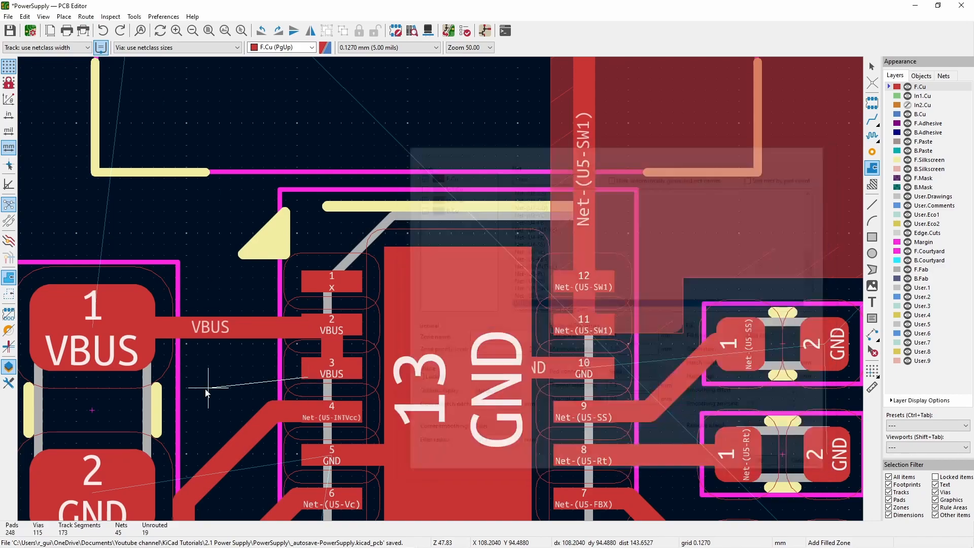
- Outline the VBUS zone from U5's VBUS pins past the VBUS capacitor to L3's pad 3, and close it
{"action": "left_click", "coordinate": [363, 377]}
{"action": "left_click", "coordinate": [280, 257]}
{"action": "scroll", "coordinate": [280, 257], "scroll_direction": "down", "scroll_amount": 3}
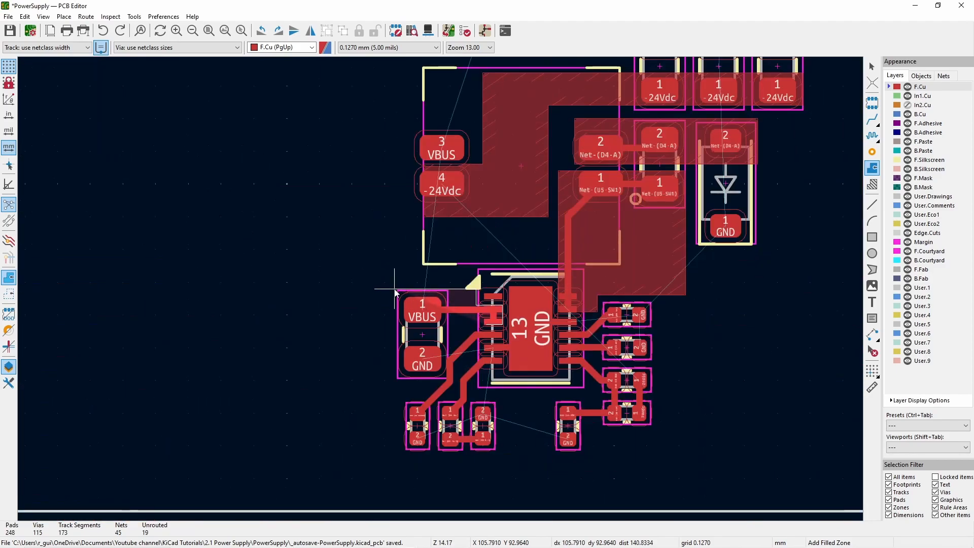
{"action": "left_click", "coordinate": [414, 162]}
{"action": "scroll", "coordinate": [472, 160], "scroll_direction": "up", "scroll_amount": 4}
{"action": "left_click", "coordinate": [406, 337]}
{"action": "scroll", "coordinate": [407, 170], "scroll_direction": "down", "scroll_amount": 1}
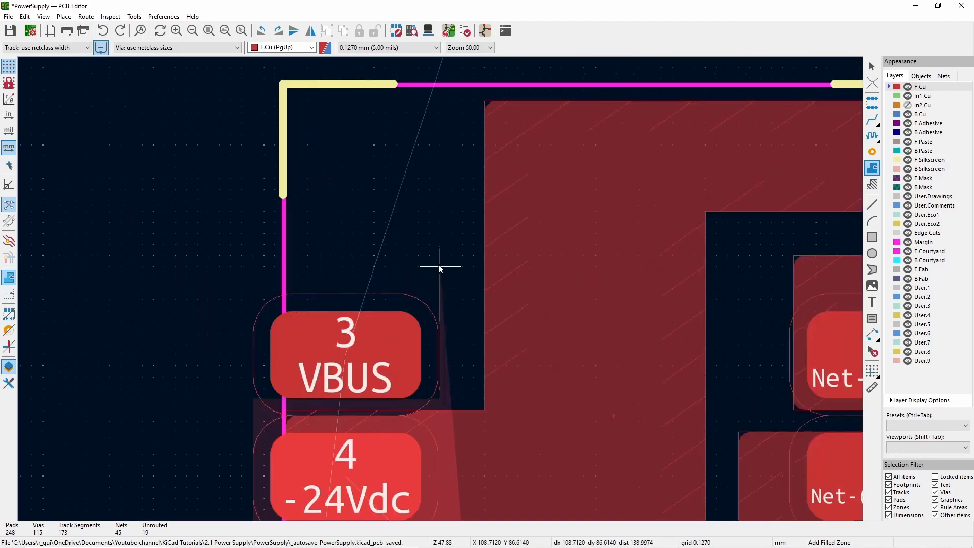
{"action": "left_click", "coordinate": [439, 256]}
{"action": "scroll", "coordinate": [164, 257], "scroll_direction": "down", "scroll_amount": 1}
{"action": "scroll", "coordinate": [441, 292], "scroll_direction": "down", "scroll_amount": 3}
{"action": "scroll", "coordinate": [437, 298], "scroll_direction": "up", "scroll_amount": 1}
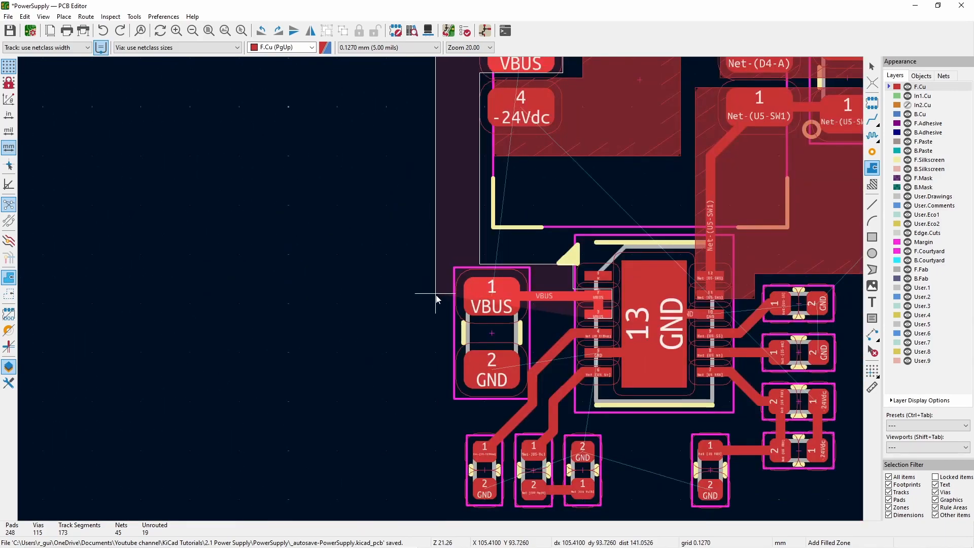
{"action": "double_click", "coordinate": [437, 320]}
{"action": "scroll", "coordinate": [558, 300], "scroll_direction": "down", "scroll_amount": 1}
{"action": "scroll", "coordinate": [713, 326], "scroll_direction": "up", "scroll_amount": 1}
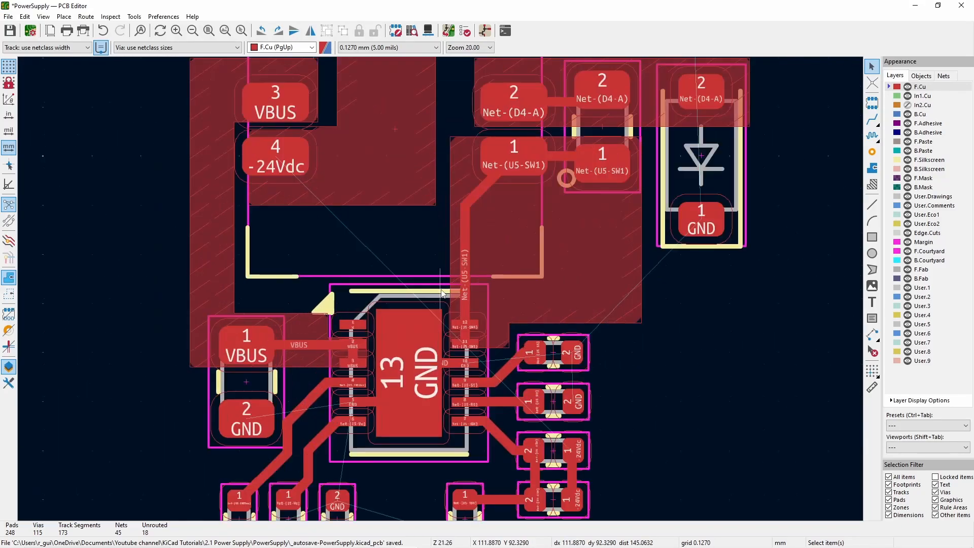
- Move the three small parts on the Net-(U5-INTVcc) and Net-(U5-Vc) side closer beneath U5
{"action": "scroll", "coordinate": [404, 436], "scroll_direction": "down", "scroll_amount": 1}
{"action": "scroll", "coordinate": [417, 299], "scroll_direction": "up", "scroll_amount": 2}
{"action": "left_click_drag", "start_coordinate": [442, 424], "coordinate": [327, 340]}
{"action": "key", "text": "m"}
{"action": "left_click", "coordinate": [397, 400]}
{"action": "left_click", "coordinate": [553, 400]}
- Delete a leftover track segment and drag the remaining tracks into line between U5's lower pins and the moved parts
{"action": "left_click", "coordinate": [378, 277]}
{"action": "key", "text": "Delete"}
{"action": "left_click", "coordinate": [425, 303]}
{"action": "left_click_drag", "start_coordinate": [426, 296], "coordinate": [427, 253]}
{"action": "left_click_drag", "start_coordinate": [415, 352], "coordinate": [412, 325]}
{"action": "left_click_drag", "start_coordinate": [347, 233], "coordinate": [346, 197]}
{"action": "left_click_drag", "start_coordinate": [329, 255], "coordinate": [337, 250]}
{"action": "left_click_drag", "start_coordinate": [337, 204], "coordinate": [342, 196]}
{"action": "left_click", "coordinate": [358, 204]}
{"action": "left_click", "coordinate": [365, 216]}
{"action": "left_click_drag", "start_coordinate": [256, 399], "coordinate": [323, 399]}
- Delete the old Net-(U5-Vc) segment and reroute the track from U5's pin 6 to pad 1 of the part below
{"action": "left_click", "coordinate": [303, 322]}
{"action": "key", "text": "Delete"}
{"action": "left_click", "coordinate": [872, 205]}
{"action": "left_click", "coordinate": [317, 369]}
{"action": "key", "text": "Escape"}
{"action": "left_click", "coordinate": [872, 119]}
{"action": "left_click", "coordinate": [322, 371]}
{"action": "left_click", "coordinate": [366, 264]}
{"action": "key", "text": "Escape"}
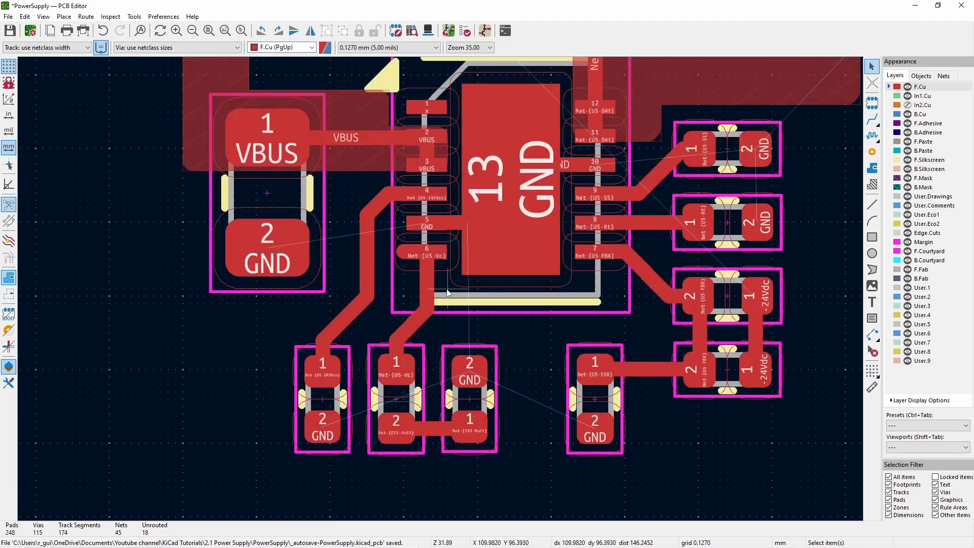
- Start an F.Cu copper zone on net GND beside the Net-(U5-SS) and Net-(U5-Rt) parts
{"action": "scroll", "coordinate": [448, 293], "scroll_direction": "down", "scroll_amount": 5}
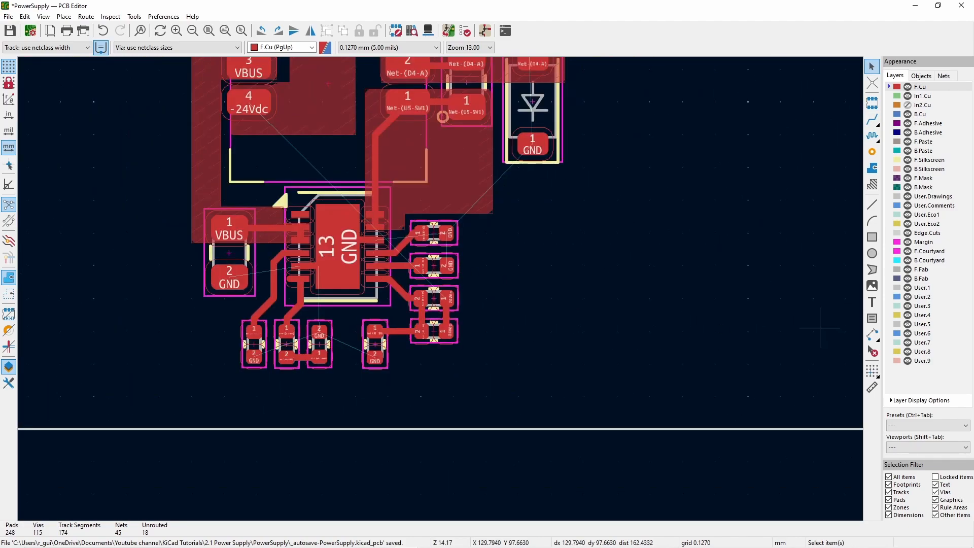
{"action": "middle_click_drag", "start_coordinate": [466, 240], "coordinate": [437, 283]}
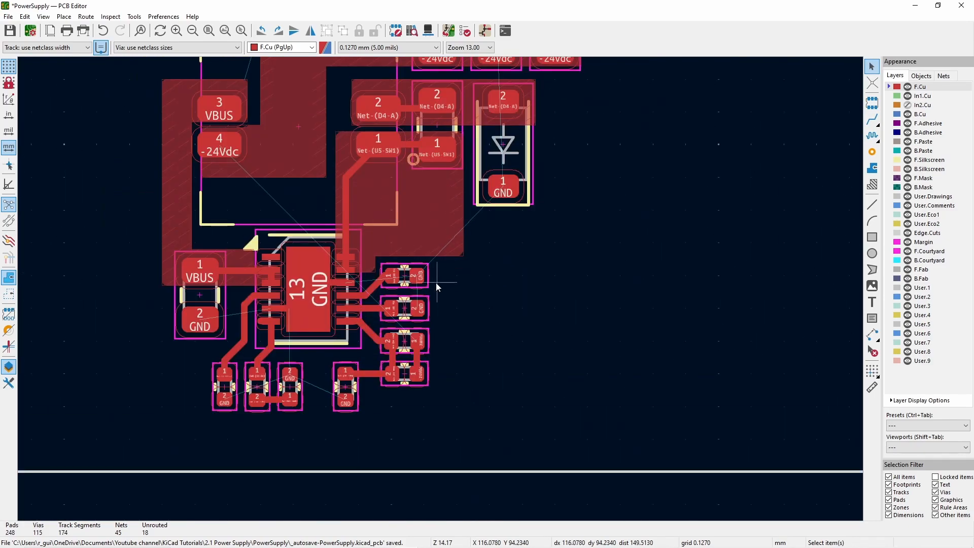
{"action": "left_click", "coordinate": [872, 168]}
{"action": "scroll", "coordinate": [396, 273], "scroll_direction": "up", "scroll_amount": 4}
{"action": "left_click", "coordinate": [457, 236]}
{"action": "left_click", "coordinate": [523, 233]}
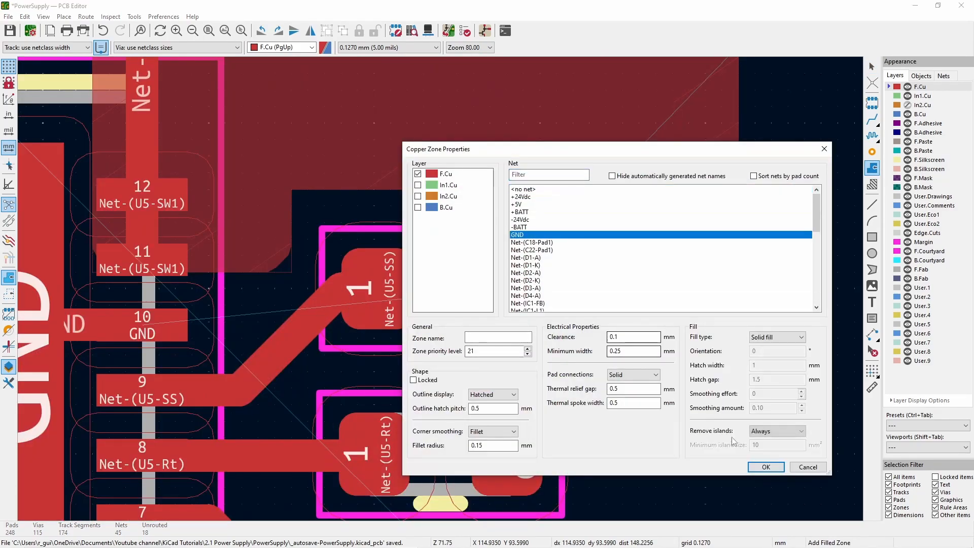
{"action": "left_click", "coordinate": [765, 467]}
- Outline the GND zone as a rectangle over pad 2 of the Net-(U5-SS) and Net-(U5-Rt) parts, and fill all zones
{"action": "scroll", "coordinate": [542, 355], "scroll_direction": "down", "scroll_amount": 1}
{"action": "left_click", "coordinate": [484, 454]}
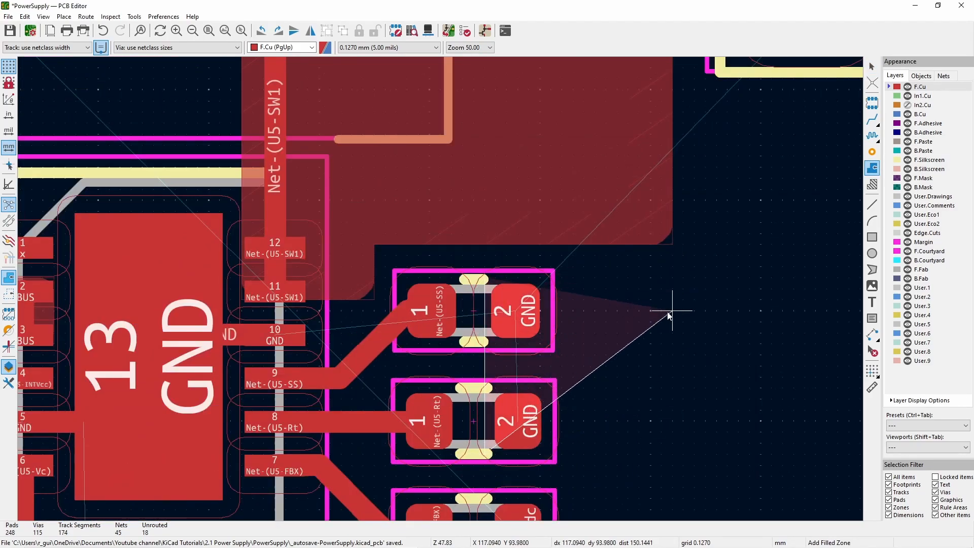
{"action": "left_click", "coordinate": [673, 454]}
{"action": "double_click", "coordinate": [673, 277]}
{"action": "key", "text": "Escape"}
{"action": "key", "text": "b"}
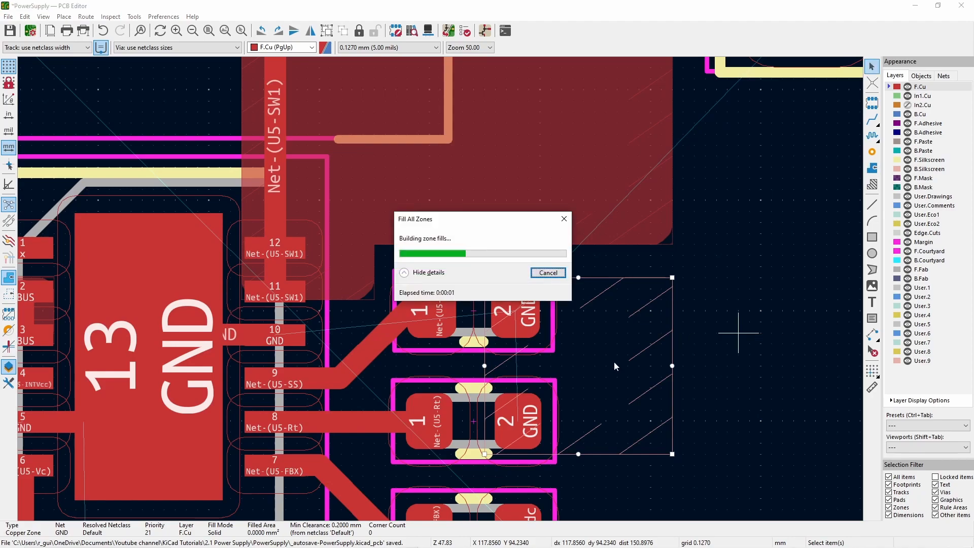
{"action": "scroll", "coordinate": [562, 386], "scroll_direction": "down", "scroll_amount": 2}
- Extend the GND zone outward and up to D4's GND pad by moving its edges and adding a corner, and refill all zones
{"action": "left_click", "coordinate": [872, 168]}
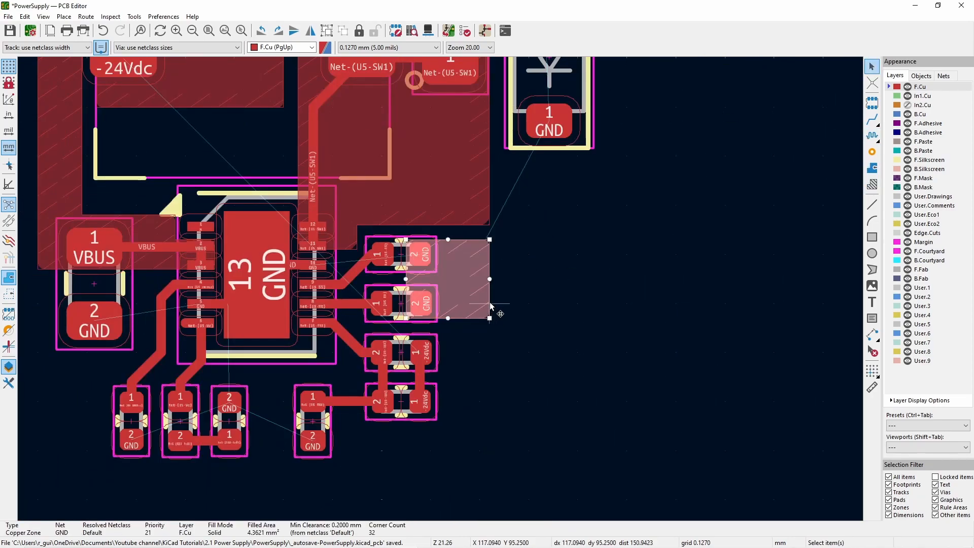
{"action": "left_click_drag", "start_coordinate": [491, 303], "coordinate": [593, 92]}
{"action": "left_click_drag", "start_coordinate": [490, 318], "coordinate": [593, 319]}
{"action": "left_click_drag", "start_coordinate": [490, 239], "coordinate": [504, 240]}
{"action": "key", "text": "Insert"}
{"action": "left_click_drag", "start_coordinate": [524, 206], "coordinate": [504, 93]}
{"action": "key", "text": "b"}
{"action": "left_click", "coordinate": [595, 371]}
{"action": "scroll", "coordinate": [373, 306], "scroll_direction": "down", "scroll_amount": 2}
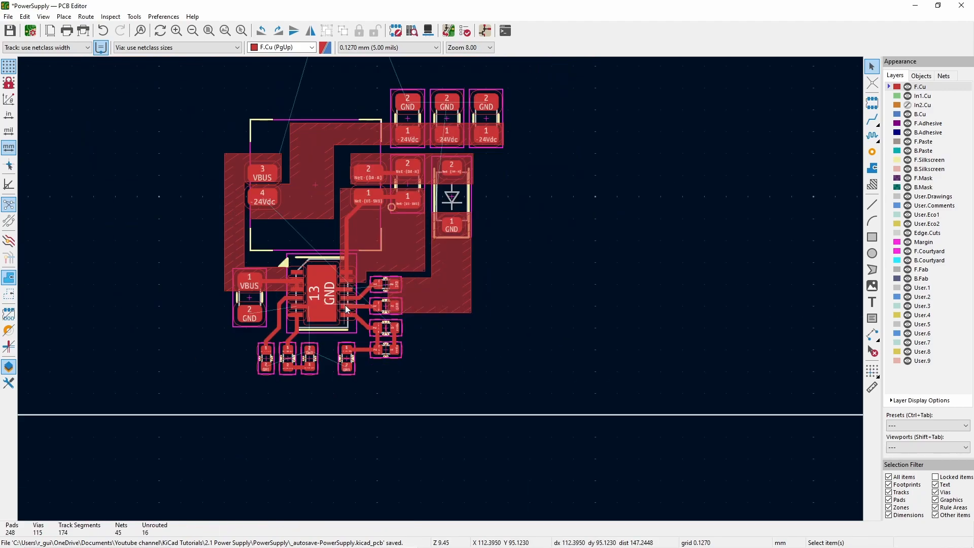
- Draw an F.Cu GND zone from the VBUS capacitor's GND pad across U5's lower part and the small parts around it
{"action": "scroll", "coordinate": [304, 342], "scroll_direction": "up", "scroll_amount": 3}
{"action": "left_click", "coordinate": [57, 185]}
{"action": "key", "text": "Return"}
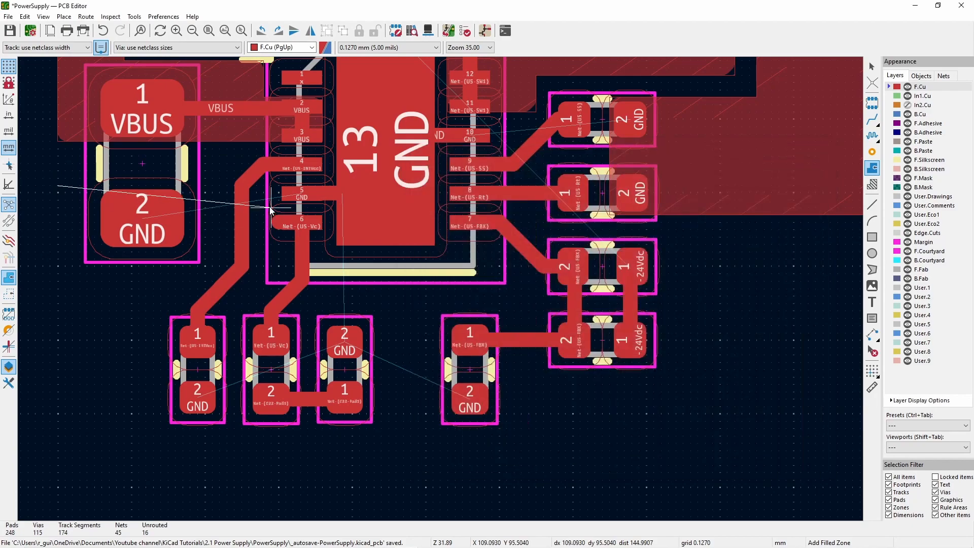
{"action": "scroll", "coordinate": [615, 189], "scroll_direction": "down", "scroll_amount": 4}
{"action": "left_click", "coordinate": [512, 289]}
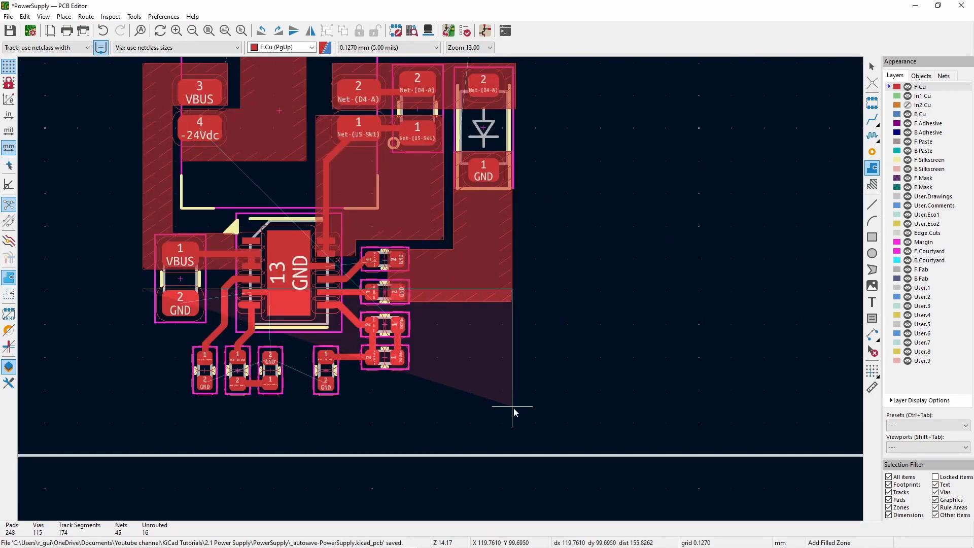
{"action": "left_click", "coordinate": [512, 406]}
{"action": "double_click", "coordinate": [143, 407]}
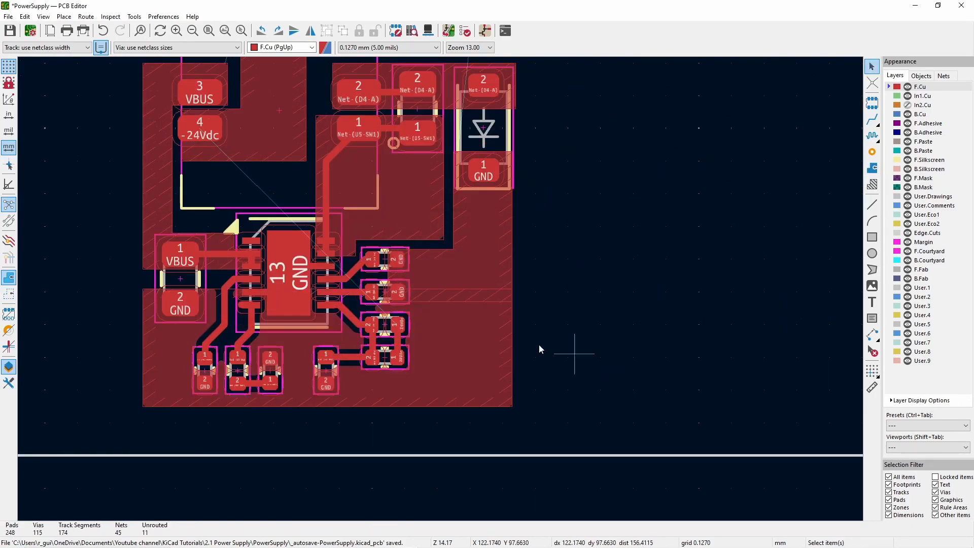
- Check the priority level and net in the large GND zone's properties
{"action": "scroll", "coordinate": [383, 217], "scroll_direction": "up", "scroll_amount": 3}
{"action": "scroll", "coordinate": [558, 208], "scroll_direction": "down", "scroll_amount": 4}
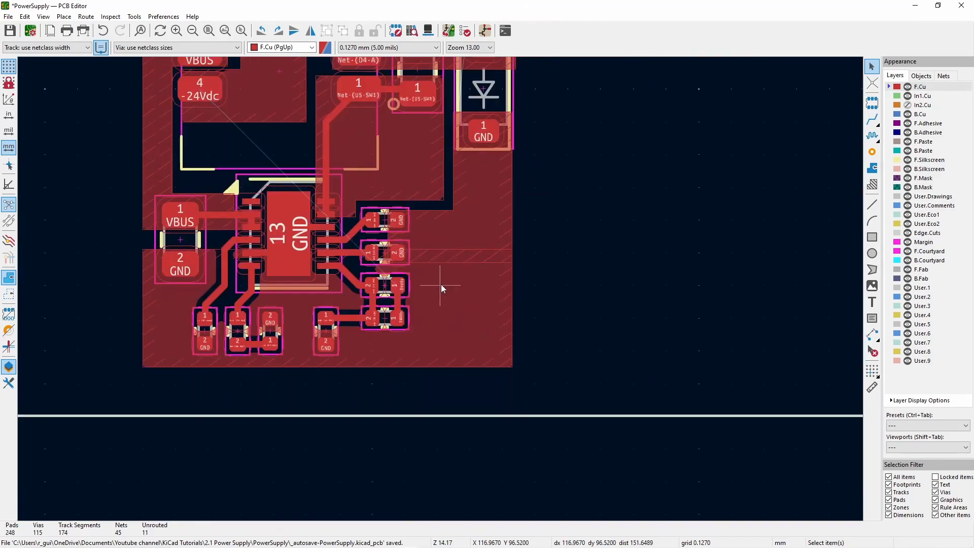
{"action": "scroll", "coordinate": [460, 287], "scroll_direction": "up", "scroll_amount": 2}
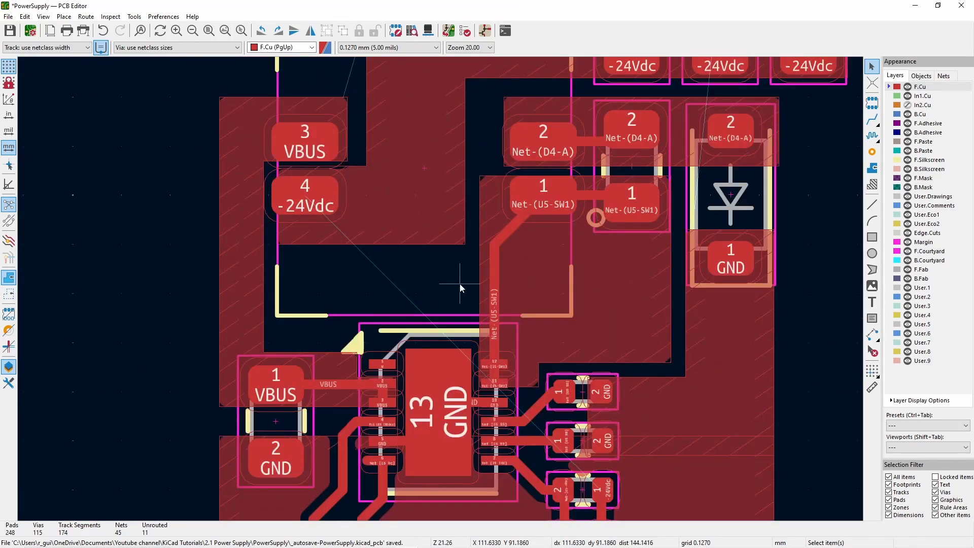
{"action": "scroll", "coordinate": [460, 287], "scroll_direction": "down", "scroll_amount": 2}
{"action": "scroll", "coordinate": [741, 227], "scroll_direction": "up", "scroll_amount": 4}
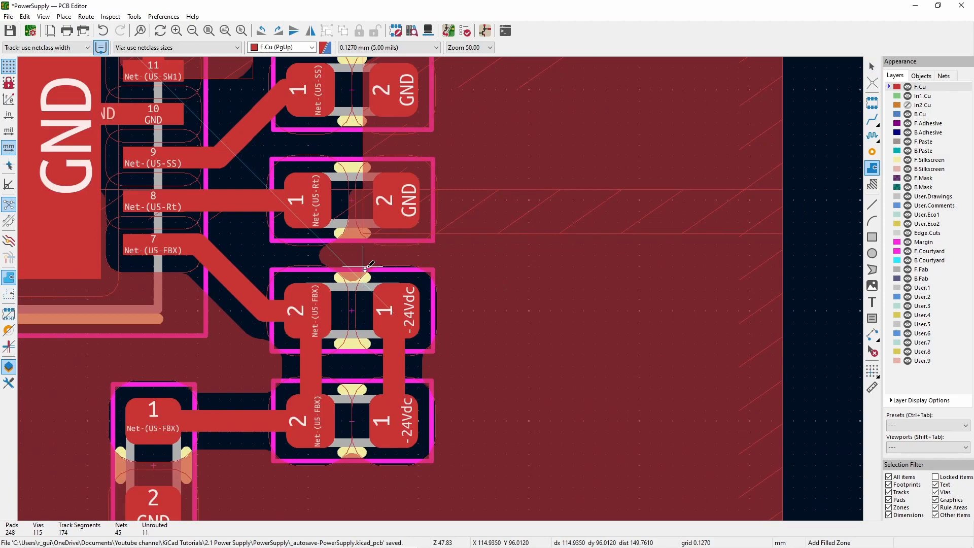
{"action": "key", "text": "Escape"}
{"action": "left_click", "coordinate": [776, 328]}
{"action": "key", "text": "e"}
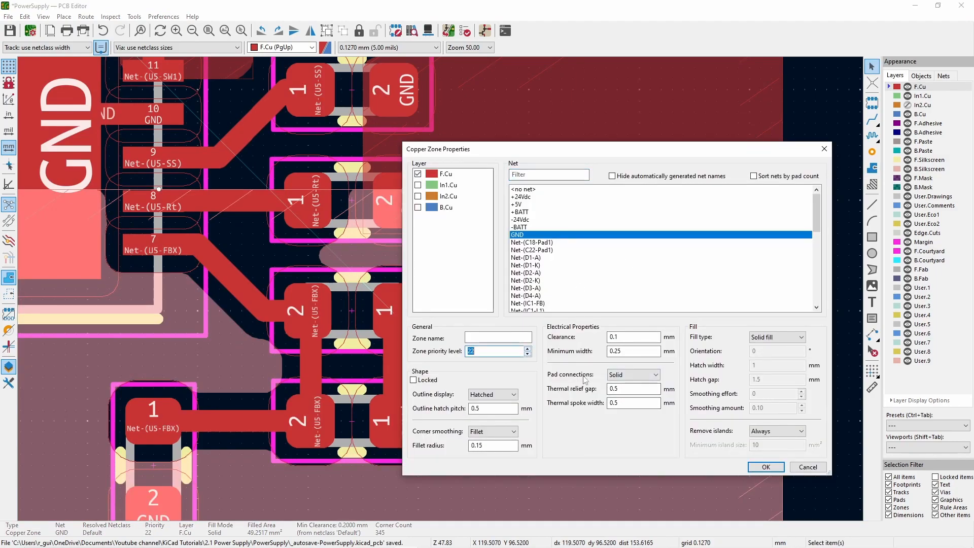
{"action": "key", "text": "Return"}
- Draw a rectangular F.Cu zone on net -24Vdc over the -24Vdc pads of the two Net-(U5-FBX) parts
{"action": "left_click", "coordinate": [366, 269]}
{"action": "left_click", "coordinate": [522, 219]}
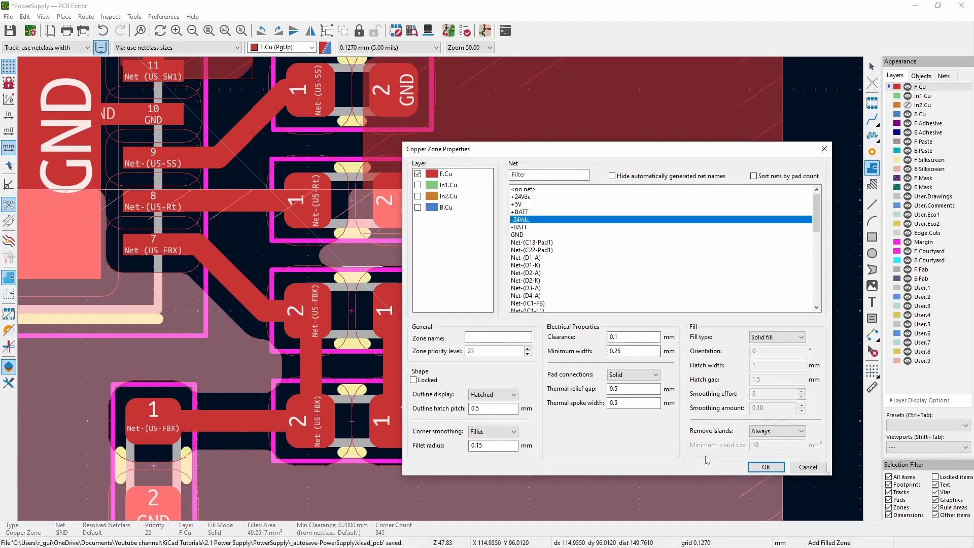
{"action": "key", "text": "Return"}
{"action": "left_click", "coordinate": [361, 466]}
{"action": "left_click", "coordinate": [526, 466]}
{"action": "double_click", "coordinate": [528, 268]}
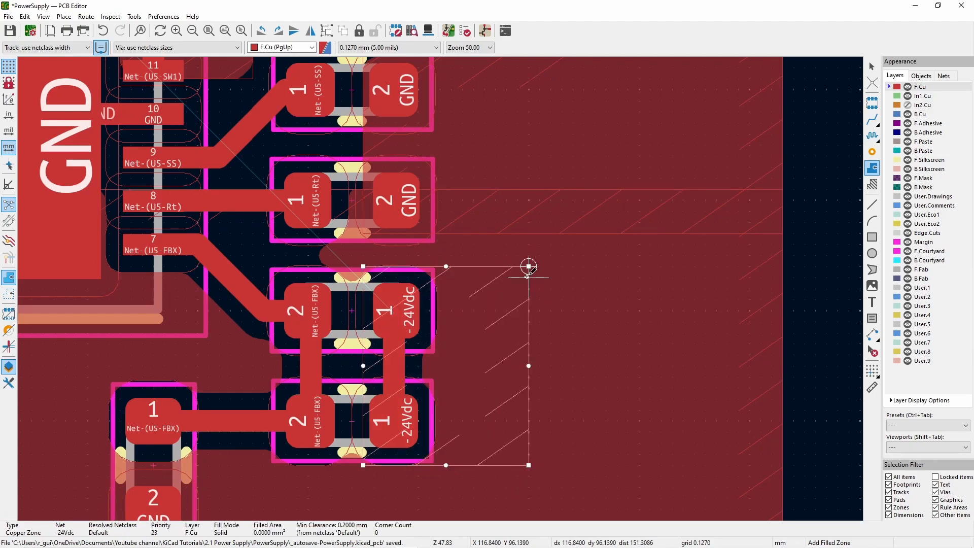
{"action": "key", "text": "Escape"}
- Examine how the GND zone fills around the -24Vdc zone and the rest of the converter
{"action": "scroll", "coordinate": [358, 299], "scroll_direction": "down", "scroll_amount": 2}
{"action": "left_click", "coordinate": [249, 343]}
{"action": "scroll", "coordinate": [248, 343], "scroll_direction": "down", "scroll_amount": 2}
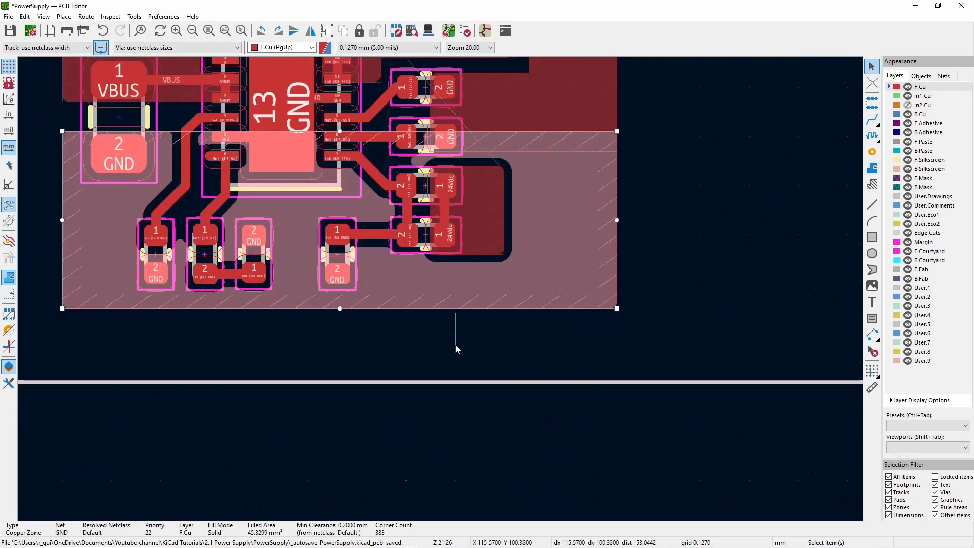
{"action": "left_click", "coordinate": [447, 318]}
{"action": "scroll", "coordinate": [446, 319], "scroll_direction": "down", "scroll_amount": 2}
{"action": "scroll", "coordinate": [365, 147], "scroll_direction": "up", "scroll_amount": 2}
{"action": "scroll", "coordinate": [445, 231], "scroll_direction": "down", "scroll_amount": 1}
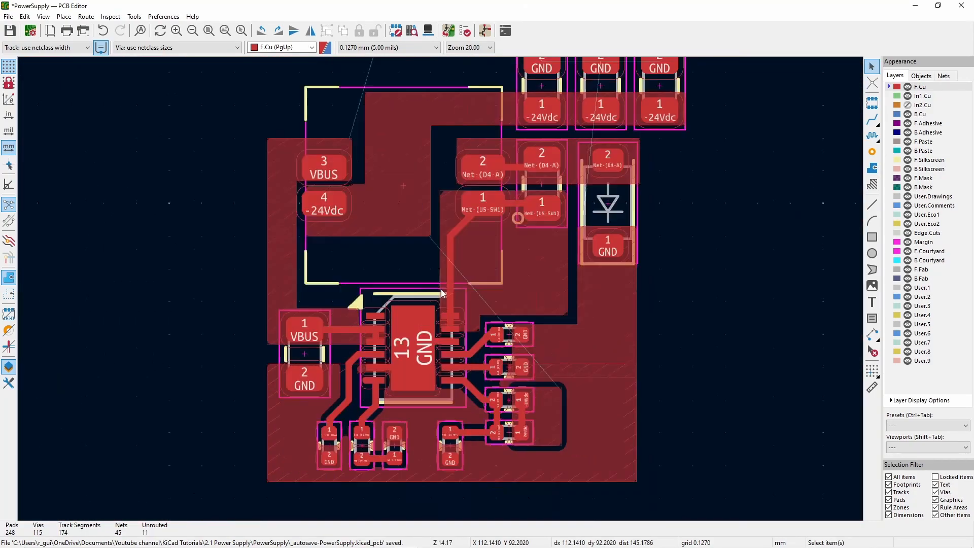
{"action": "scroll", "coordinate": [557, 175], "scroll_direction": "down", "scroll_amount": 1}
{"action": "scroll", "coordinate": [441, 288], "scroll_direction": "up", "scroll_amount": 1}
- Draw an F.Cu GND zone over the GND pads of the three -24Vdc output capacitors and fill all zones
{"action": "key", "text": "ctrl+shift+z"}
{"action": "scroll", "coordinate": [336, 182], "scroll_direction": "up", "scroll_amount": 1}
{"action": "left_click", "coordinate": [793, 313]}
{"action": "key", "text": "Return"}
{"action": "left_click", "coordinate": [538, 313]}
{"action": "left_click", "coordinate": [539, 205]}
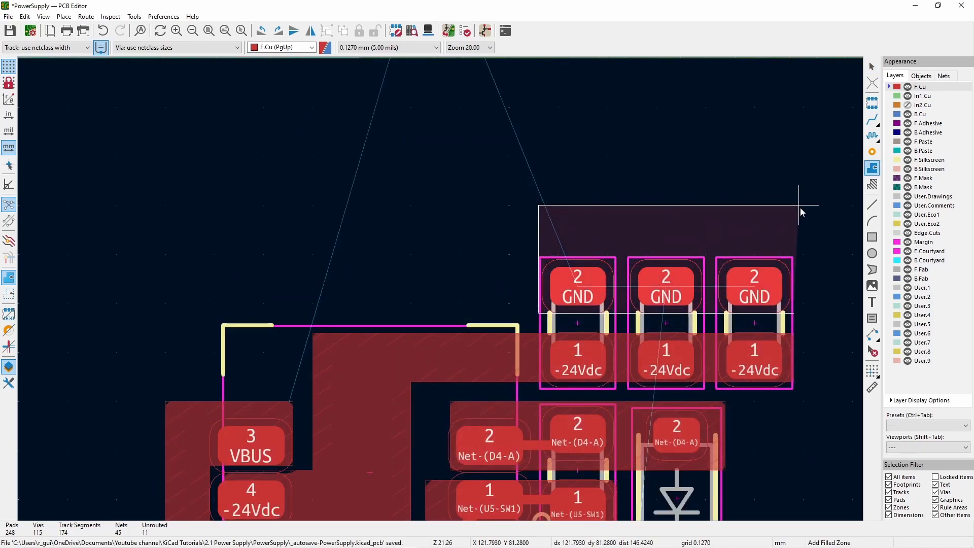
{"action": "double_click", "coordinate": [793, 206]}
{"action": "key", "text": "b"}
{"action": "key", "text": "Escape"}
{"action": "scroll", "coordinate": [685, 410], "scroll_direction": "down", "scroll_amount": 2}
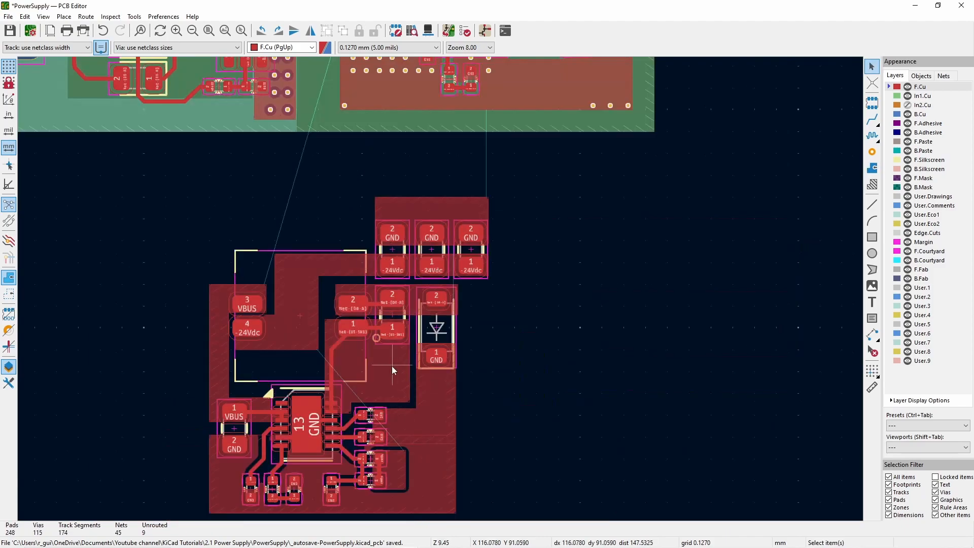
- Toggle the visibility of the In1.Cu layer to inspect the converter against the existing board area
{"action": "scroll", "coordinate": [440, 289], "scroll_direction": "up", "scroll_amount": 2}
{"action": "scroll", "coordinate": [441, 289], "scroll_direction": "down", "scroll_amount": 1}
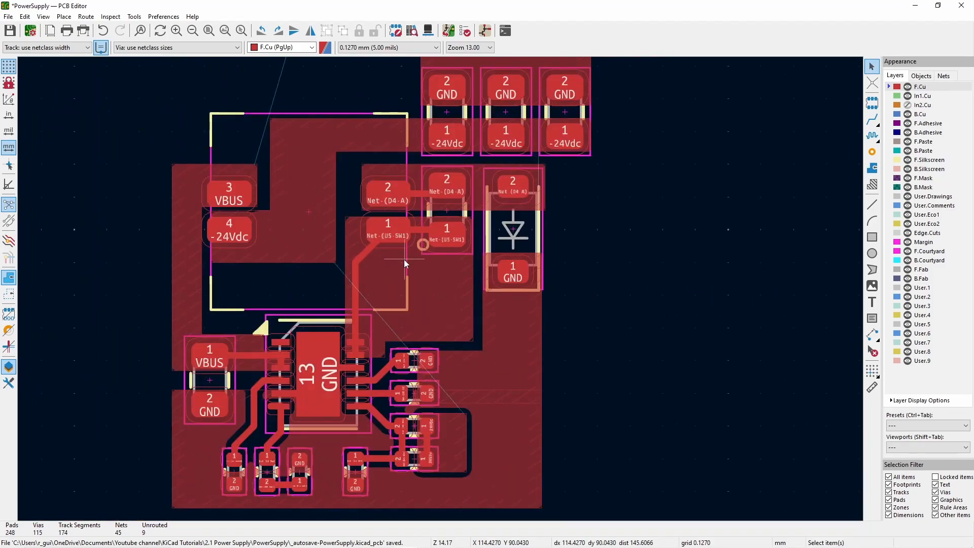
{"action": "left_click", "coordinate": [908, 98]}
{"action": "scroll", "coordinate": [386, 327], "scroll_direction": "down", "scroll_amount": 4}
{"action": "left_click", "coordinate": [907, 97]}
{"action": "left_click", "coordinate": [907, 97]}
{"action": "scroll", "coordinate": [438, 287], "scroll_direction": "up", "scroll_amount": 2}
- Move the whole converter block with its zones up against the existing circuitry's ground area, and refill all zones
{"action": "left_click_drag", "start_coordinate": [206, 230], "coordinate": [431, 469]}
{"action": "left_click_drag", "start_coordinate": [372, 421], "coordinate": [404, 262]}
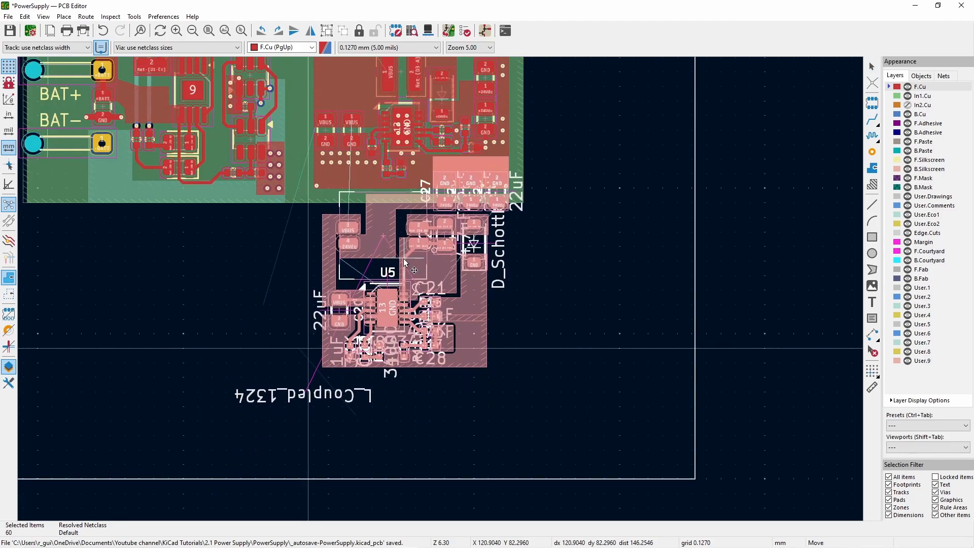
{"action": "left_click", "coordinate": [404, 262]}
{"action": "scroll", "coordinate": [492, 193], "scroll_direction": "up", "scroll_amount": 6}
{"action": "key", "text": "b"}
- Move the board outline's lower edge up toward the converter block
{"action": "scroll", "coordinate": [281, 287], "scroll_direction": "down", "scroll_amount": 6}
{"action": "left_click", "coordinate": [398, 407]}
{"action": "left_click_drag", "start_coordinate": [398, 407], "coordinate": [398, 358]}
{"action": "key", "text": "Escape"}
{"action": "scroll", "coordinate": [436, 329], "scroll_direction": "up", "scroll_amount": 2}
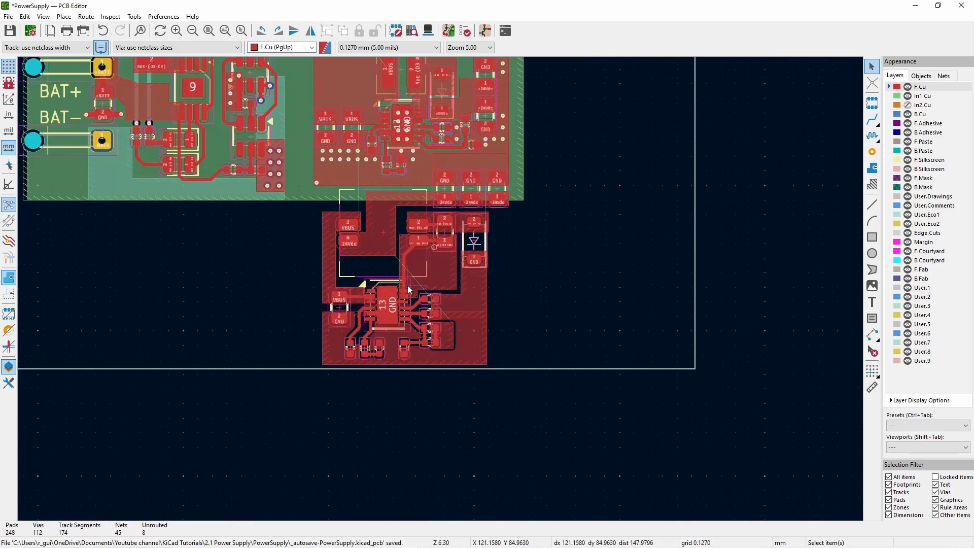
{"action": "scroll", "coordinate": [363, 209], "scroll_direction": "up", "scroll_amount": 3}
{"action": "scroll", "coordinate": [440, 289], "scroll_direction": "down", "scroll_amount": 3}
{"action": "scroll", "coordinate": [430, 248], "scroll_direction": "up", "scroll_amount": 1}
{"action": "scroll", "coordinate": [441, 289], "scroll_direction": "down", "scroll_amount": 1}
{"action": "scroll", "coordinate": [497, 389], "scroll_direction": "up", "scroll_amount": 1}
{"action": "scroll", "coordinate": [533, 334], "scroll_direction": "up", "scroll_amount": 1}
{"action": "key", "text": "plus"}
{"action": "key", "text": "plus"}
{"action": "key", "text": "x"}
{"action": "key", "text": "Escape"}
{"action": "key", "text": "Escape"}
- Route a 0.5 mm -24Vdc track on F.Cu from the outermost output capacitor's pad 1 to the upper Net-(U5-FBX) part's -24Vdc pad
{"action": "left_click", "coordinate": [872, 120]}
{"action": "left_click", "coordinate": [502, 68]}
{"action": "left_click", "coordinate": [496, 383]}
{"action": "scroll", "coordinate": [496, 383], "scroll_direction": "up", "scroll_amount": 2}
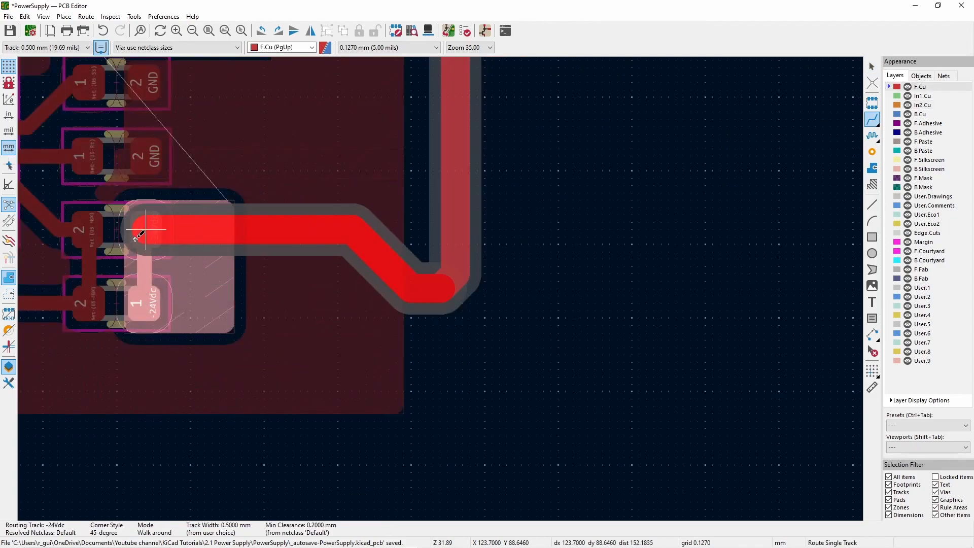
{"action": "left_click", "coordinate": [146, 230]}
{"action": "key", "text": "Escape"}
- Drag the -24Vdc track's bend into a straight run with a single 45-degree corner, and refill all zones
{"action": "left_click", "coordinate": [425, 296]}
{"action": "left_click", "coordinate": [458, 307]}
{"action": "left_click", "coordinate": [435, 303]}
{"action": "left_click", "coordinate": [452, 309]}
{"action": "left_click_drag", "start_coordinate": [422, 289], "coordinate": [431, 231]}
{"action": "scroll", "coordinate": [374, 251], "scroll_direction": "down", "scroll_amount": 1}
{"action": "key", "text": "b"}
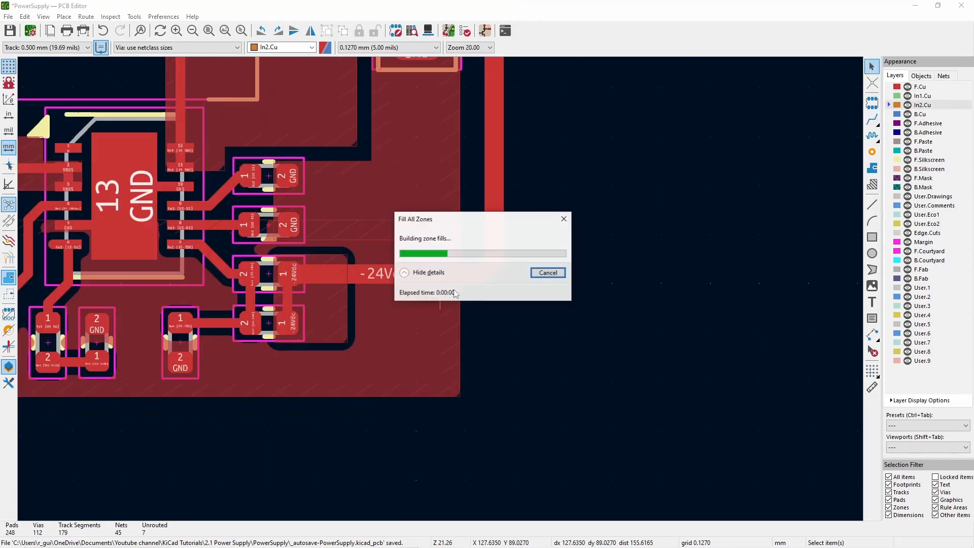
{"action": "scroll", "coordinate": [397, 211], "scroll_direction": "down", "scroll_amount": 4}
{"action": "scroll", "coordinate": [441, 290], "scroll_direction": "up", "scroll_amount": 3}
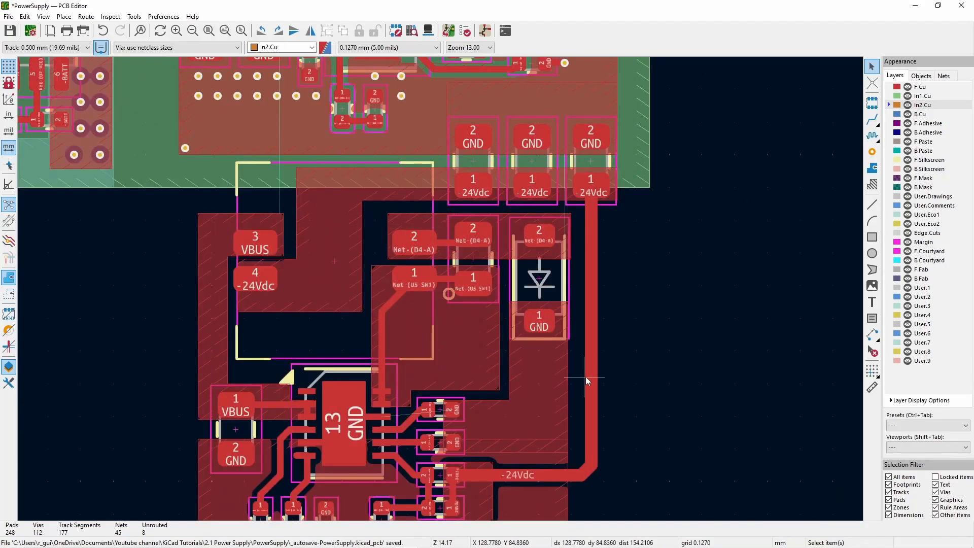
- Extend the In1.Cu zone's lower edge down to the bottom of the converter block
{"action": "scroll", "coordinate": [441, 289], "scroll_direction": "down", "scroll_amount": 3}
{"action": "scroll", "coordinate": [441, 290], "scroll_direction": "up", "scroll_amount": 2}
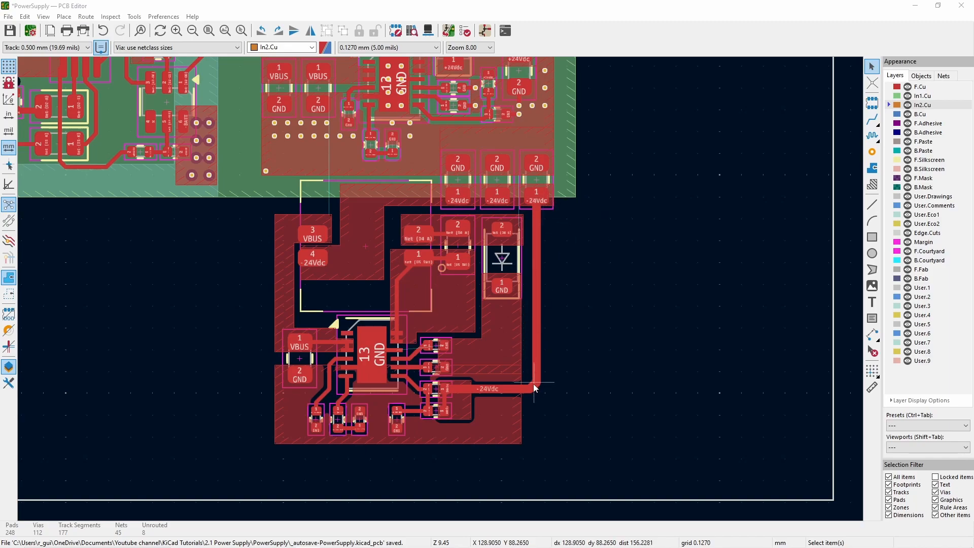
{"action": "scroll", "coordinate": [485, 388], "scroll_direction": "up", "scroll_amount": 4}
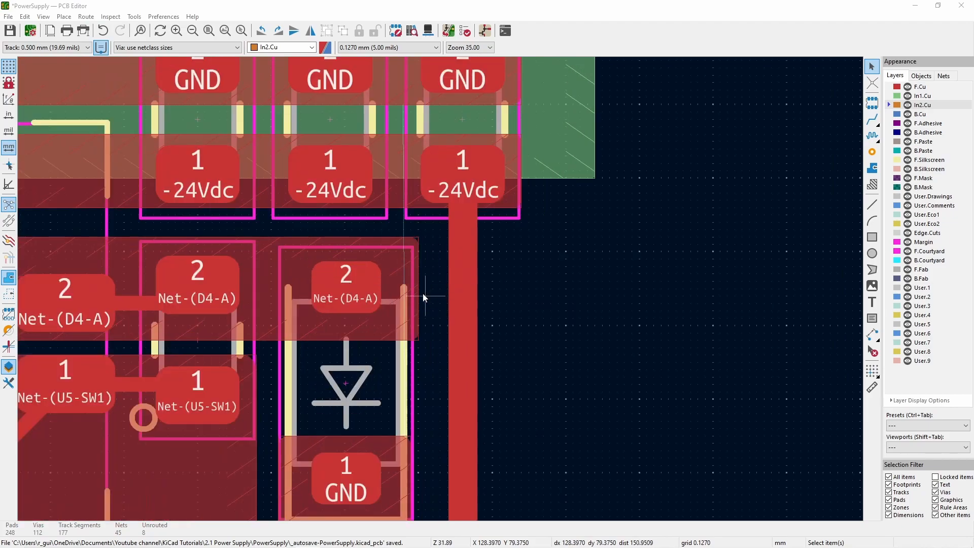
{"action": "scroll", "coordinate": [424, 293], "scroll_direction": "down", "scroll_amount": 2}
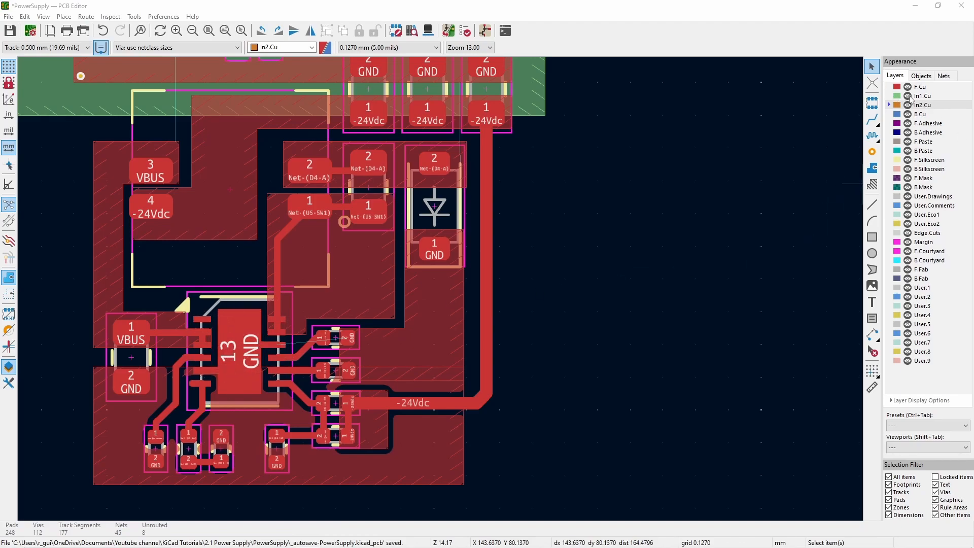
{"action": "left_click", "coordinate": [538, 119]}
{"action": "left_click_drag", "start_coordinate": [545, 118], "coordinate": [544, 485]}
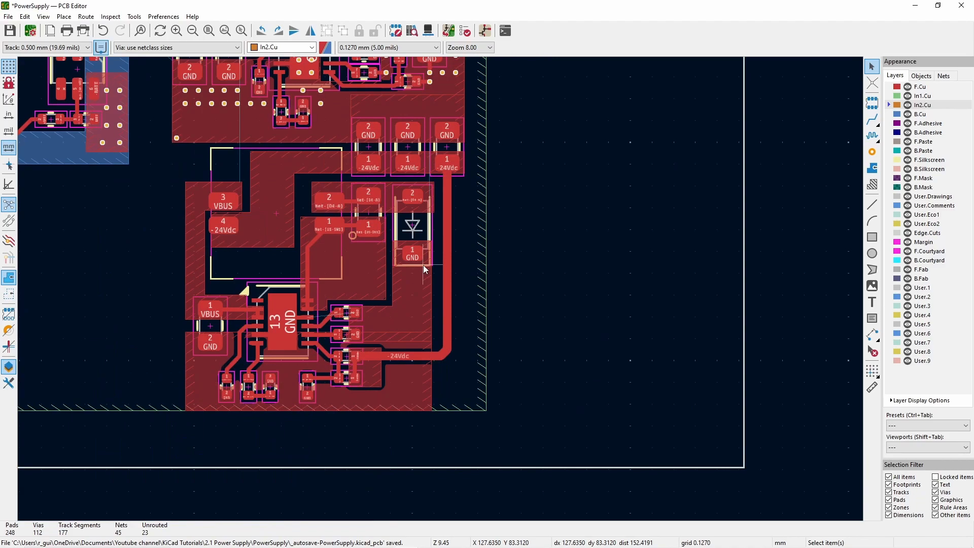
{"action": "scroll", "coordinate": [415, 253], "scroll_direction": "up", "scroll_amount": 1}
{"action": "scroll", "coordinate": [378, 277], "scroll_direction": "down", "scroll_amount": 1}
{"action": "scroll", "coordinate": [441, 289], "scroll_direction": "down", "scroll_amount": 1, "text": "shift"}
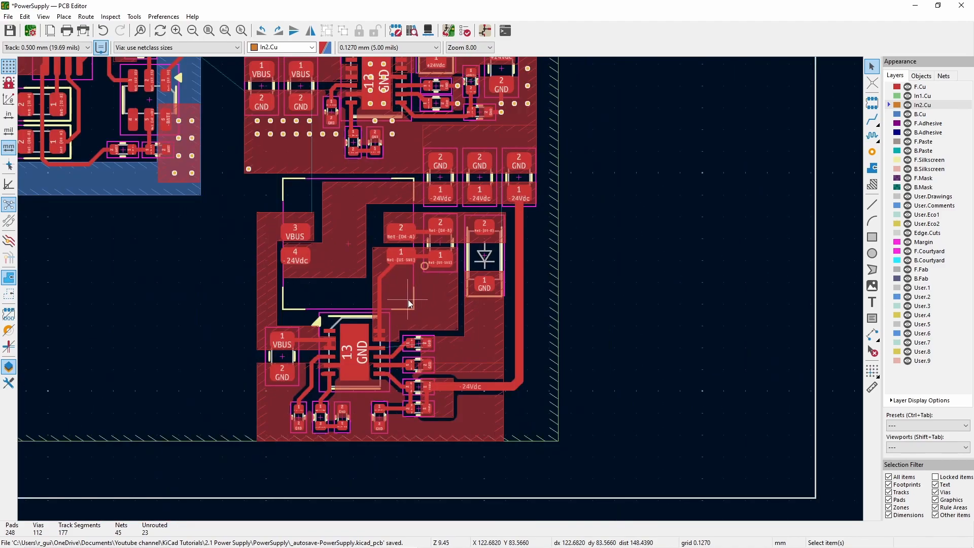
{"action": "scroll", "coordinate": [409, 304], "scroll_direction": "up", "scroll_amount": 2}
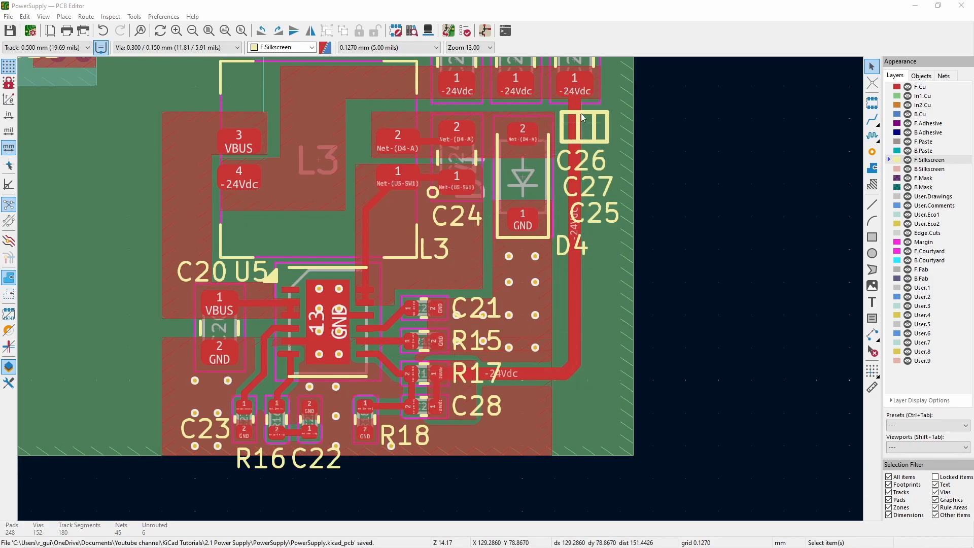
- Examine the U5 inverting converter's copper, vias and silkscreen references, plus the U4 converter above it and the rest of the board
{"action": "key", "text": "F4"}
{"action": "scroll", "coordinate": [442, 293], "scroll_direction": "up", "scroll_amount": 3}
{"action": "scroll", "coordinate": [375, 249], "scroll_direction": "down", "scroll_amount": 4}
{"action": "scroll", "coordinate": [303, 205], "scroll_direction": "up", "scroll_amount": 3}
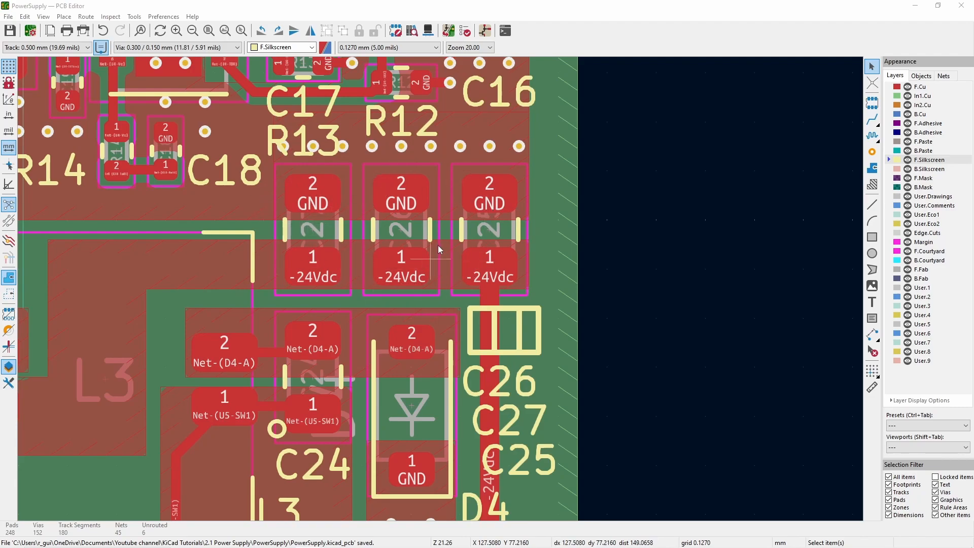
{"action": "scroll", "coordinate": [415, 263], "scroll_direction": "down", "scroll_amount": 3}
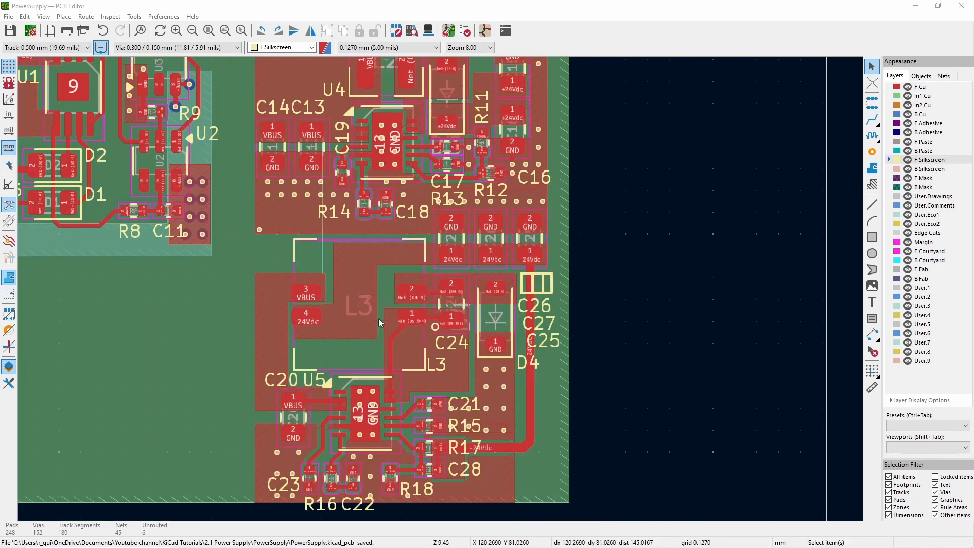
{"action": "scroll", "coordinate": [442, 389], "scroll_direction": "up", "scroll_amount": 2}
{"action": "scroll", "coordinate": [433, 269], "scroll_direction": "down", "scroll_amount": 2}
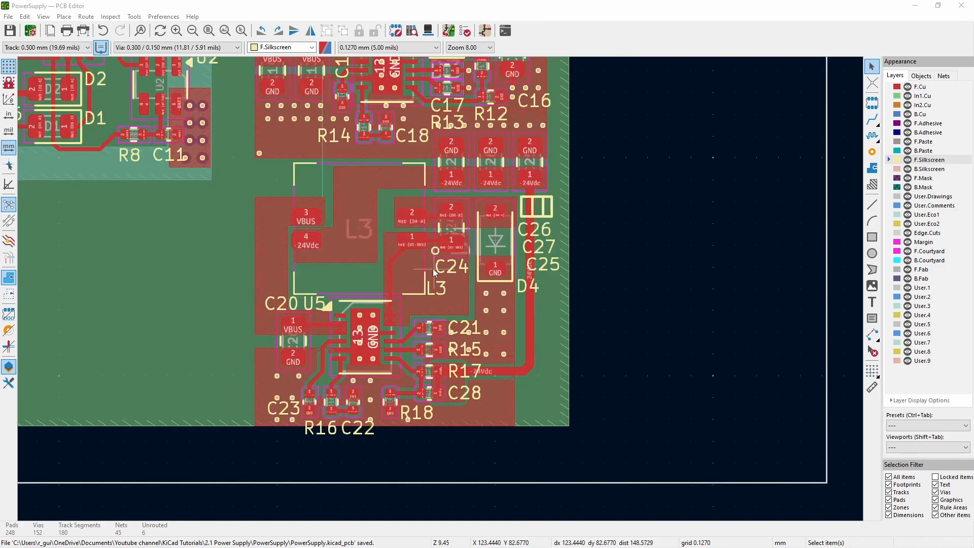
{"action": "scroll", "coordinate": [443, 294], "scroll_direction": "up", "scroll_amount": 2}
{"action": "scroll", "coordinate": [441, 289], "scroll_direction": "down", "scroll_amount": 3}
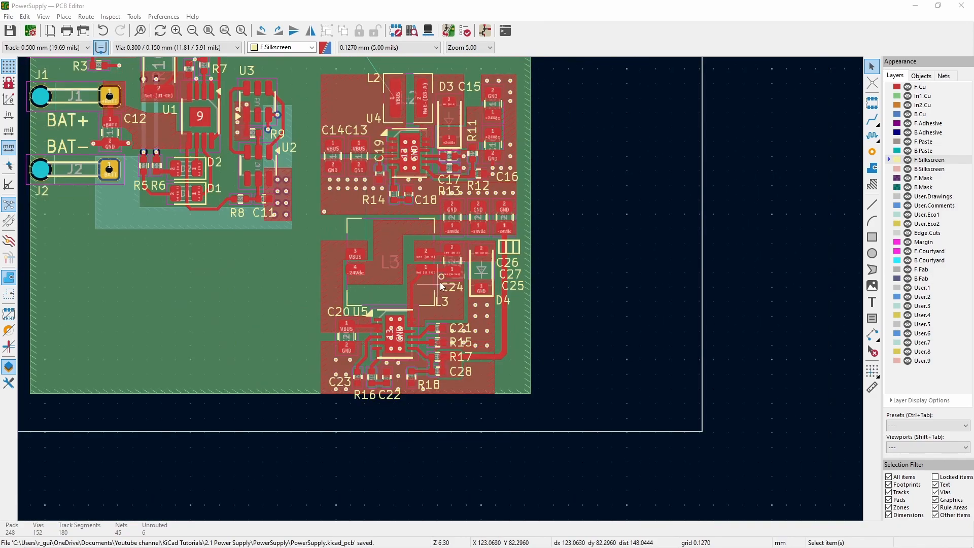
{"action": "scroll", "coordinate": [443, 294], "scroll_direction": "up", "scroll_amount": 1}
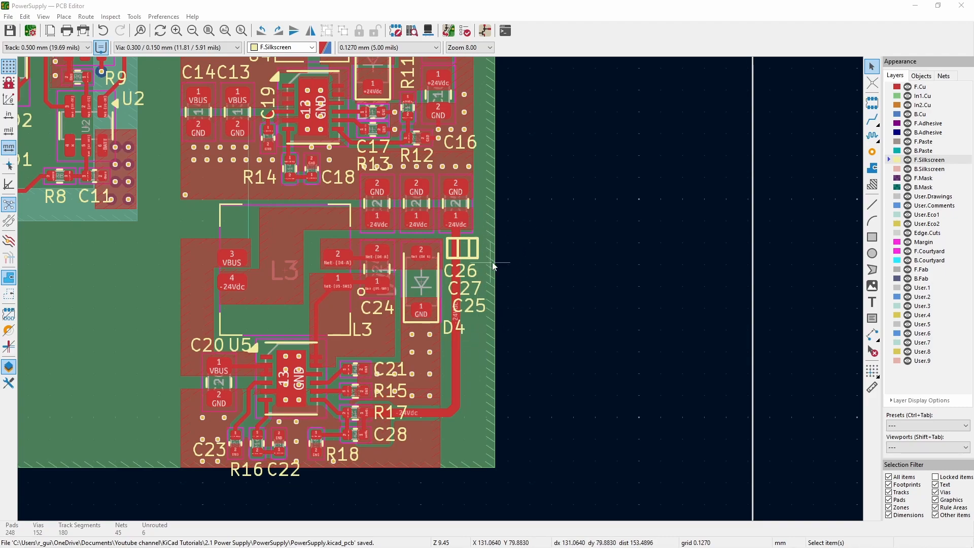
{"action": "scroll", "coordinate": [496, 268], "scroll_direction": "down", "scroll_amount": 1}
{"action": "scroll", "coordinate": [440, 284], "scroll_direction": "up", "scroll_amount": 2}
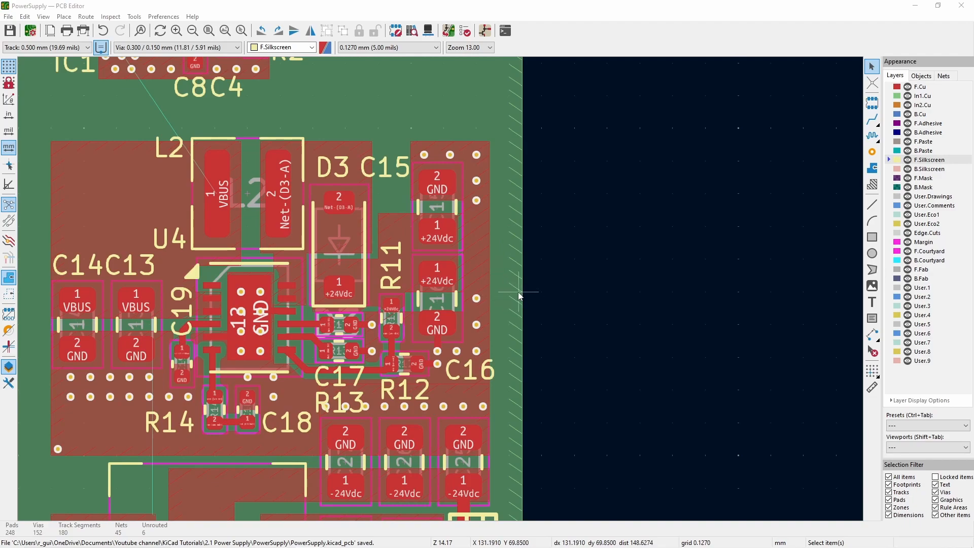
{"action": "scroll", "coordinate": [512, 283], "scroll_direction": "down", "scroll_amount": 4}
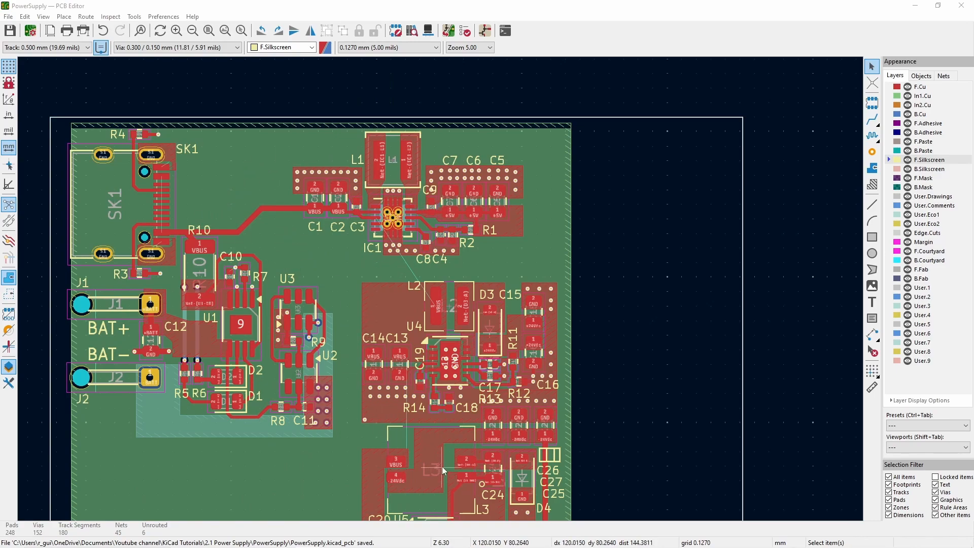
{"action": "scroll", "coordinate": [440, 289], "scroll_direction": "down", "scroll_amount": 2}
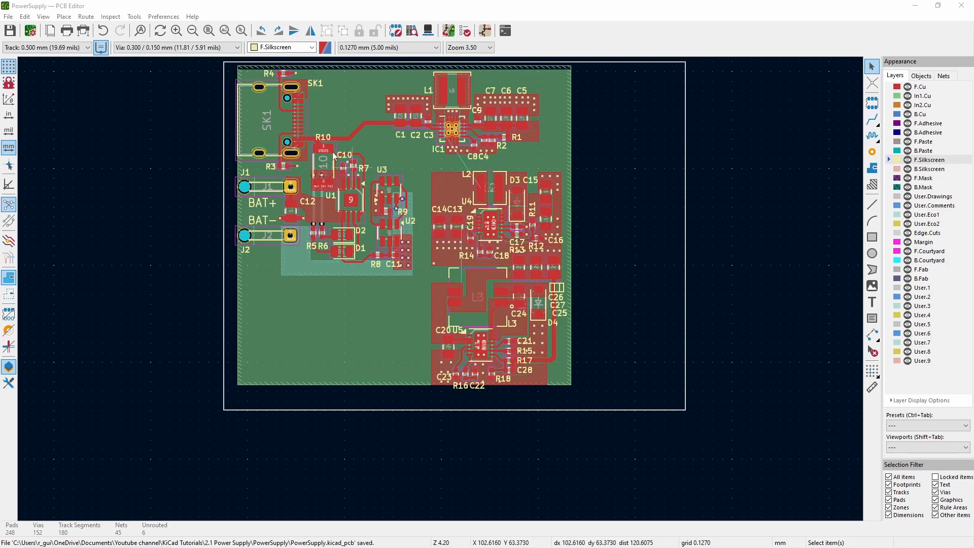
{"action": "scroll", "coordinate": [290, 87], "scroll_direction": "up", "scroll_amount": 5}
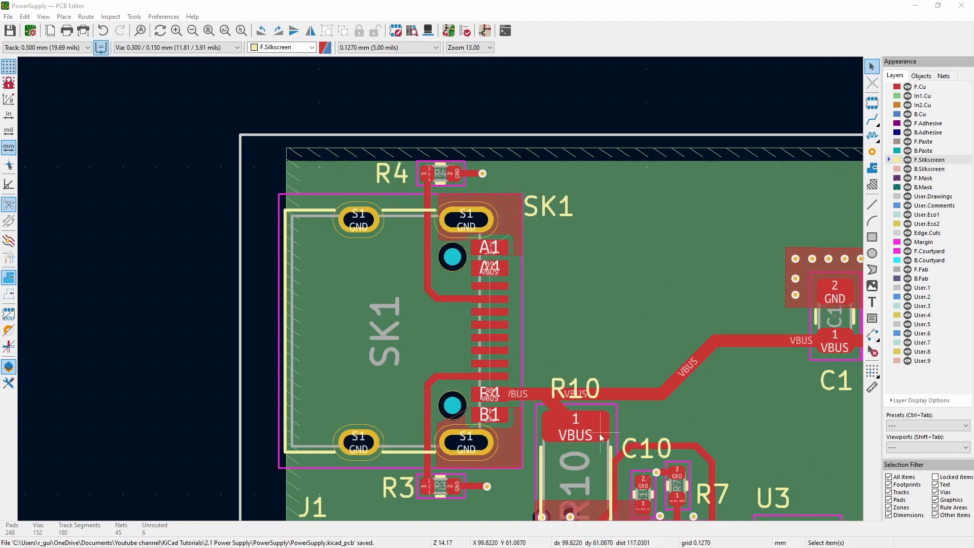
- Open the board in the 3D Viewer and inspect the component side with its placed parts and silkscreen labels up close
{"action": "left_click", "coordinate": [44, 17]}
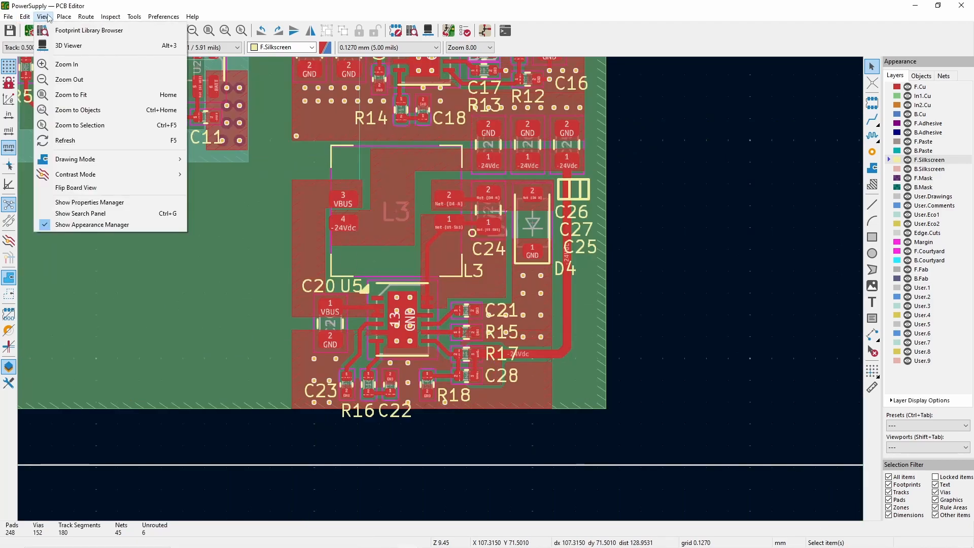
{"action": "left_click", "coordinate": [66, 46]}
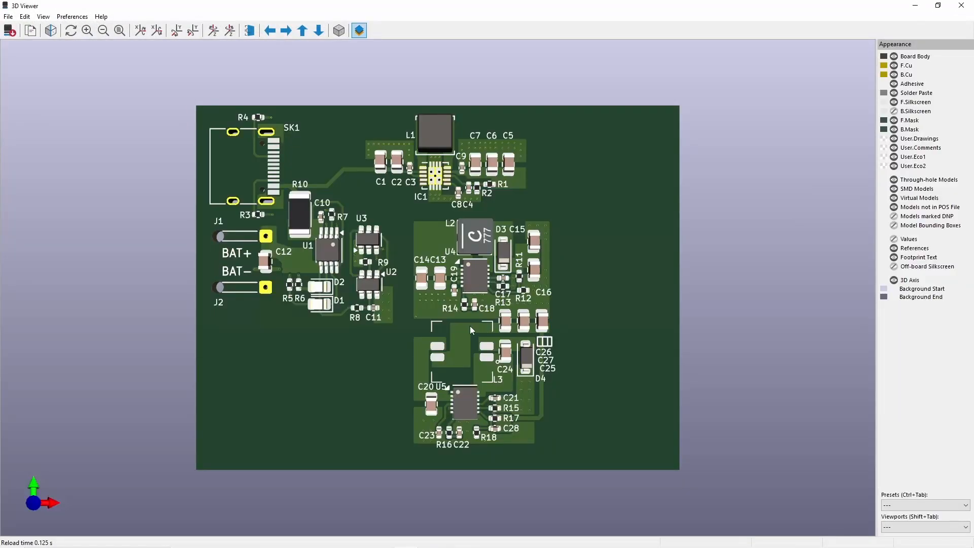
{"action": "scroll", "coordinate": [470, 328], "scroll_direction": "up", "scroll_amount": 1}
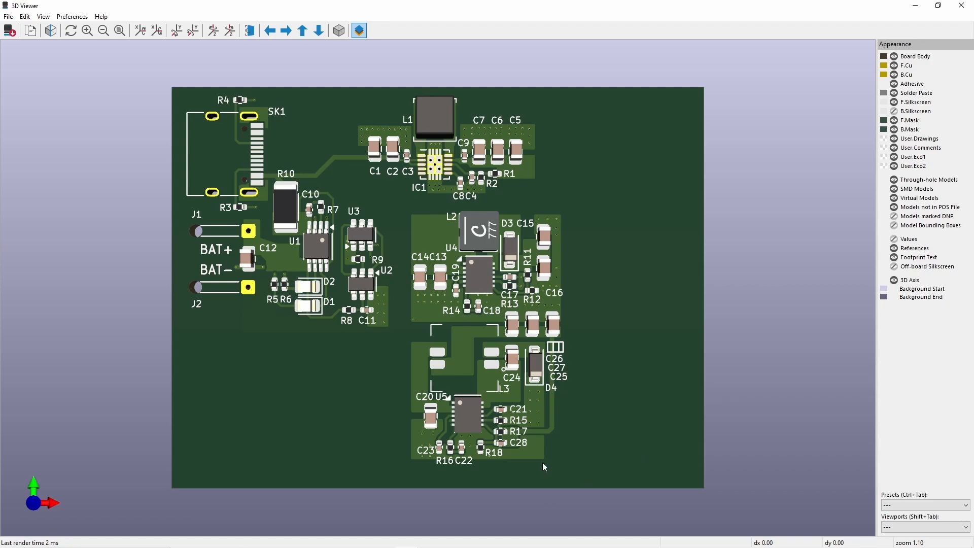
{"action": "scroll", "coordinate": [547, 446], "scroll_direction": "up", "scroll_amount": 2}
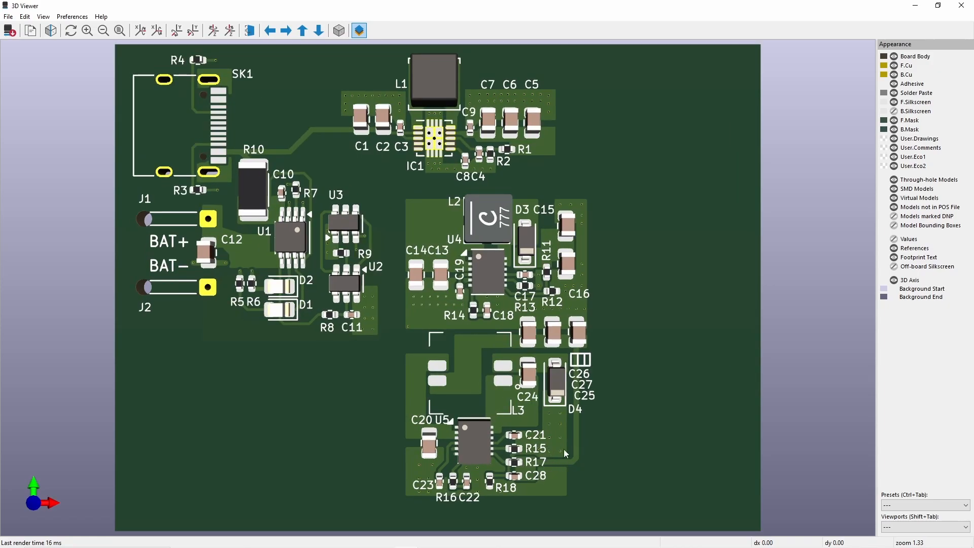